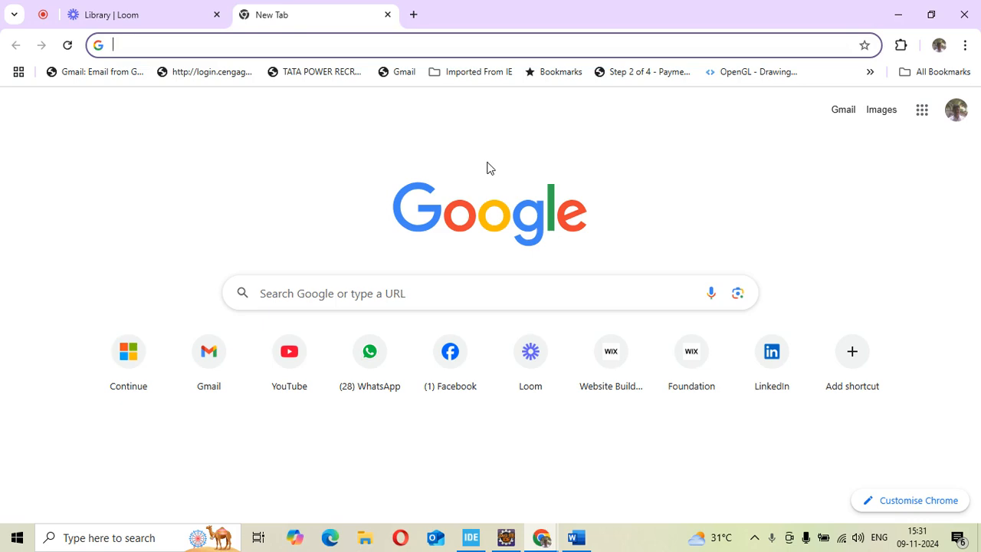
- Minimise the browser, launch Power BI Desktop from the desktop and dismiss its update notification
click(895, 7)
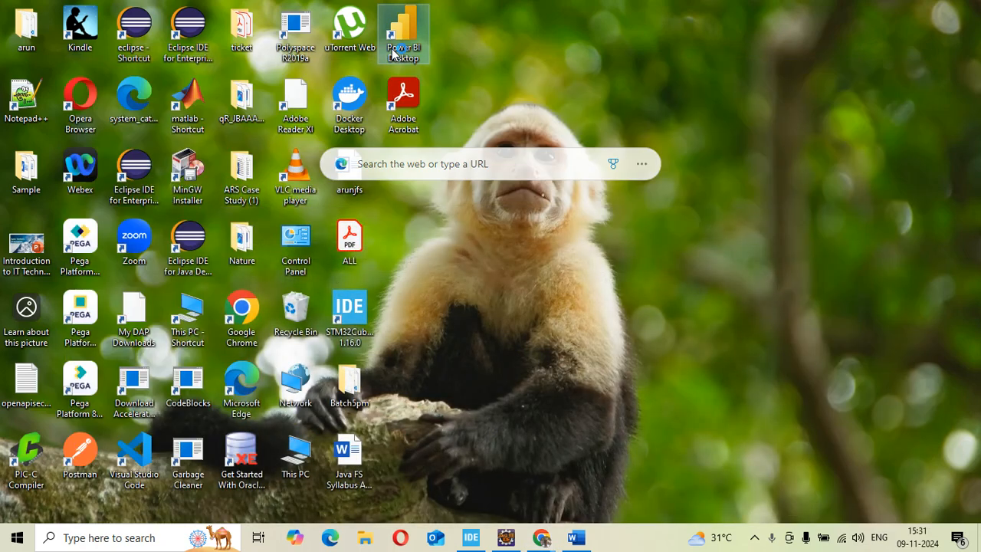
double_click(393, 54)
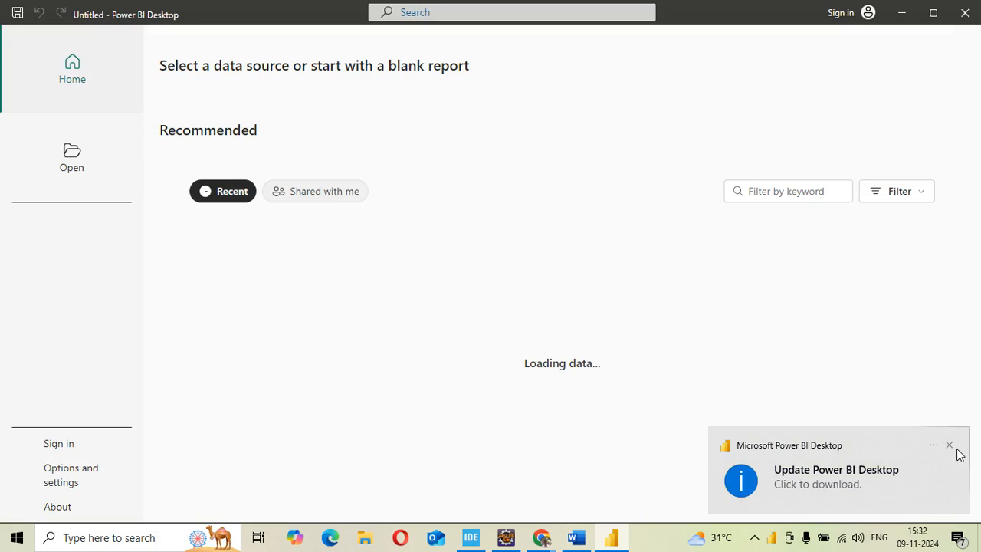
click(950, 446)
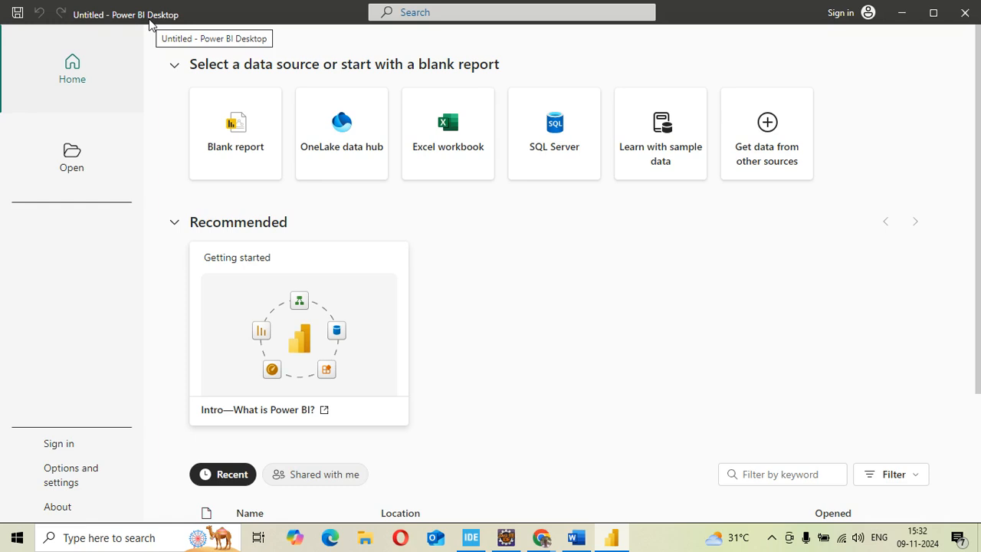
- Open a blank Notepad document and enter the heading "Schools and Colleges" on the first line
key(super+r)
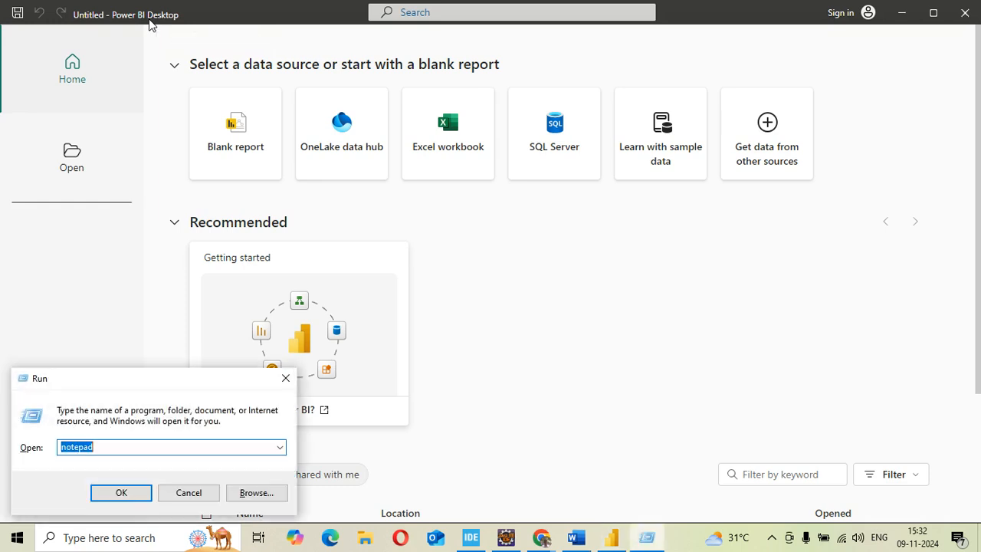
key(Return)
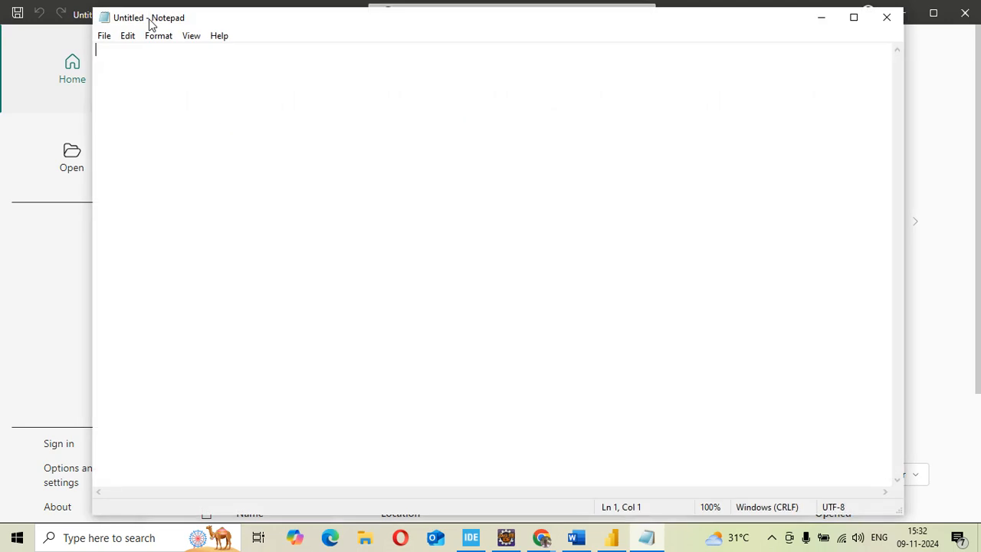
key(ctrl+plus)
key(ctrl+plus)
key(ctrl+plus)
key(ctrl+plus)
text(Scho)
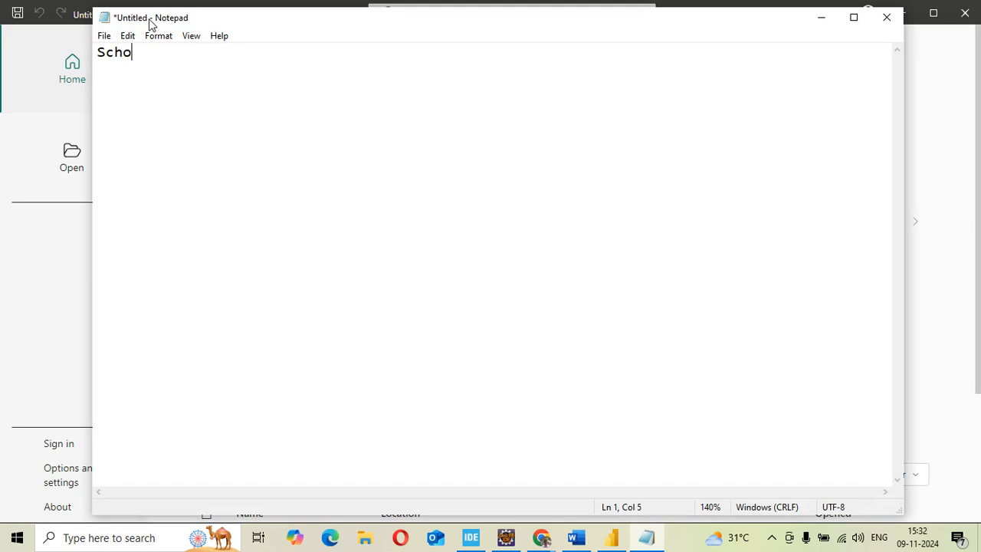
text(ols and Colleges)
key(Return)
- Add the line "we are going to create some raw data containing students marks obtained in each subject" below the heading
text(we are going )
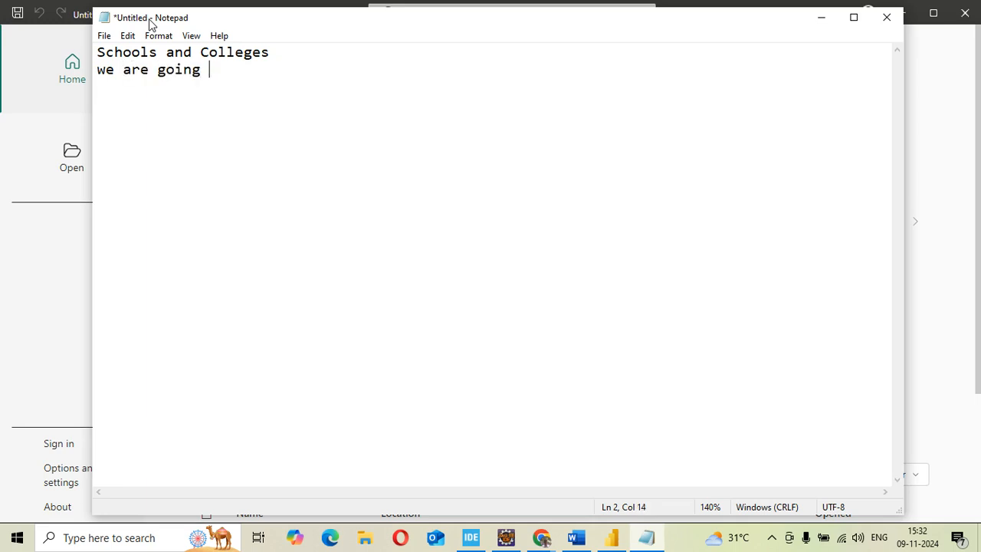
text(to create s)
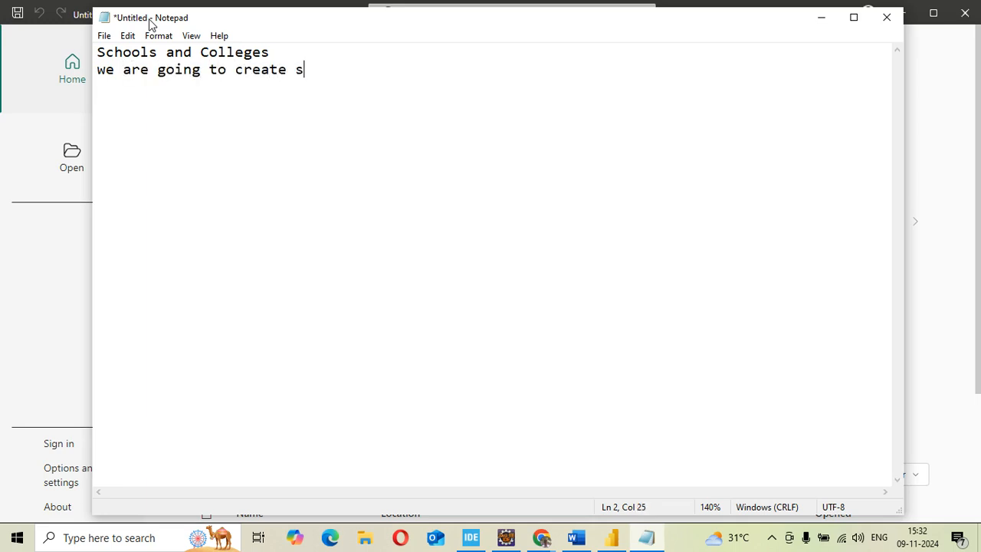
text(ome raw dat)
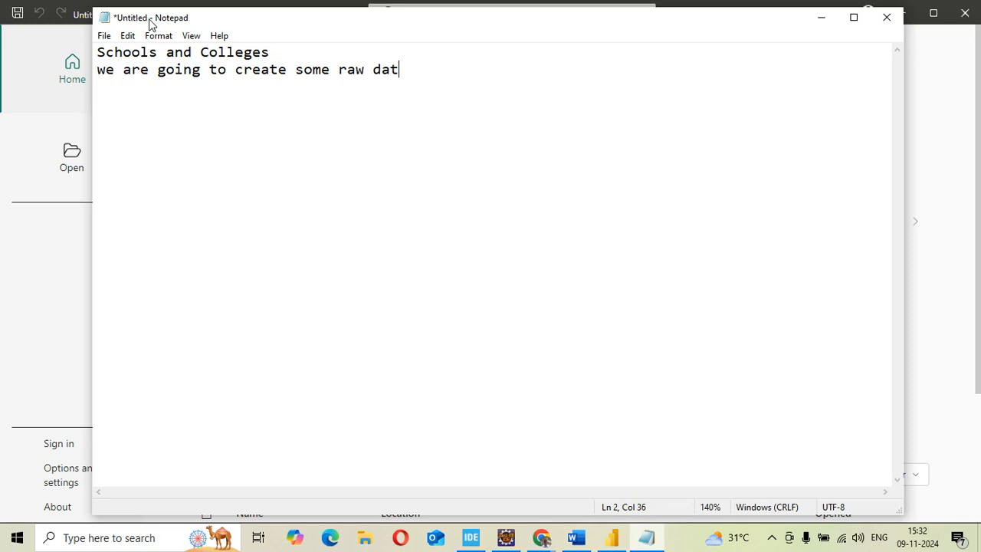
text(a containing )
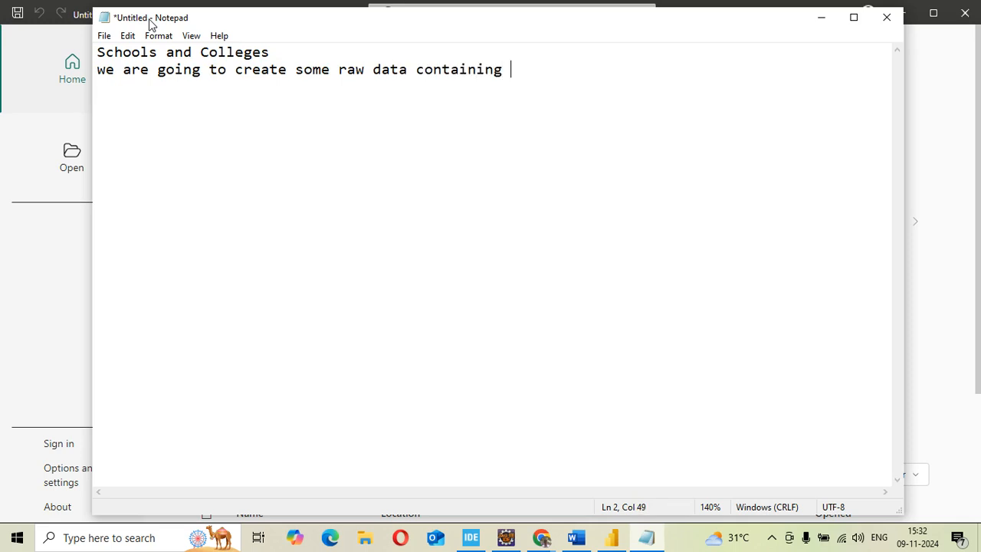
text(students ma)
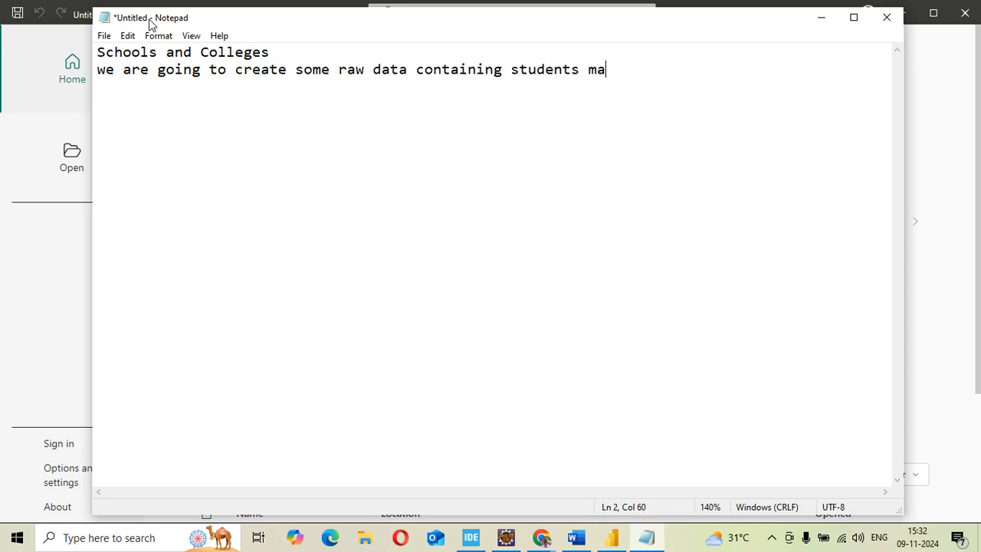
text(rks obtained in )
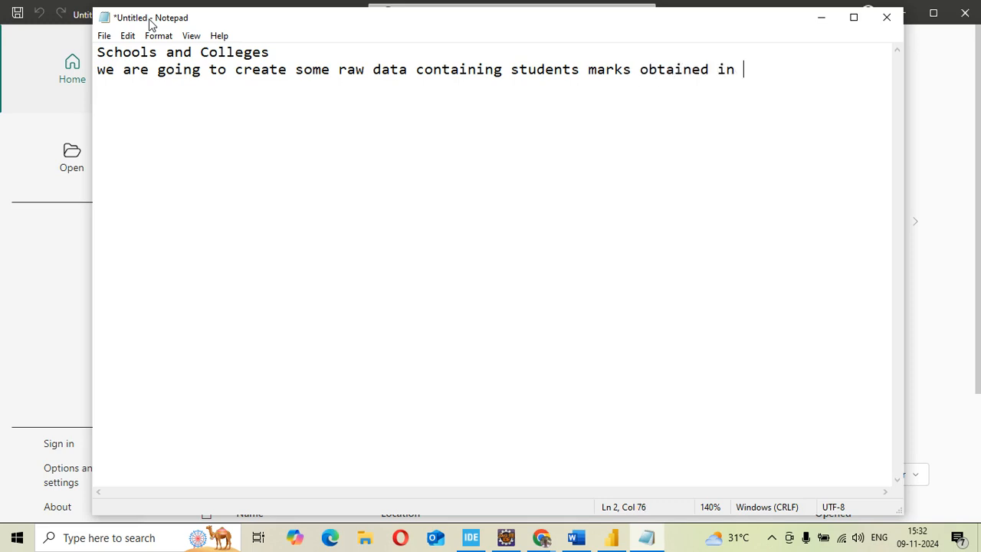
text(each sub)
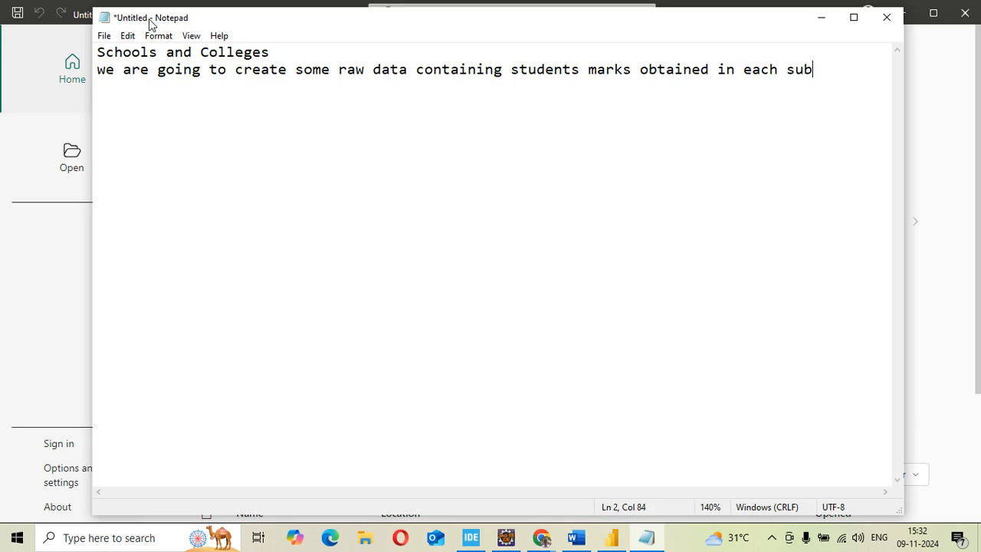
text(ject)
key(Return)
- List the subjects "English,Maths,Physics" on the third line of the note
text(English,Maths,)
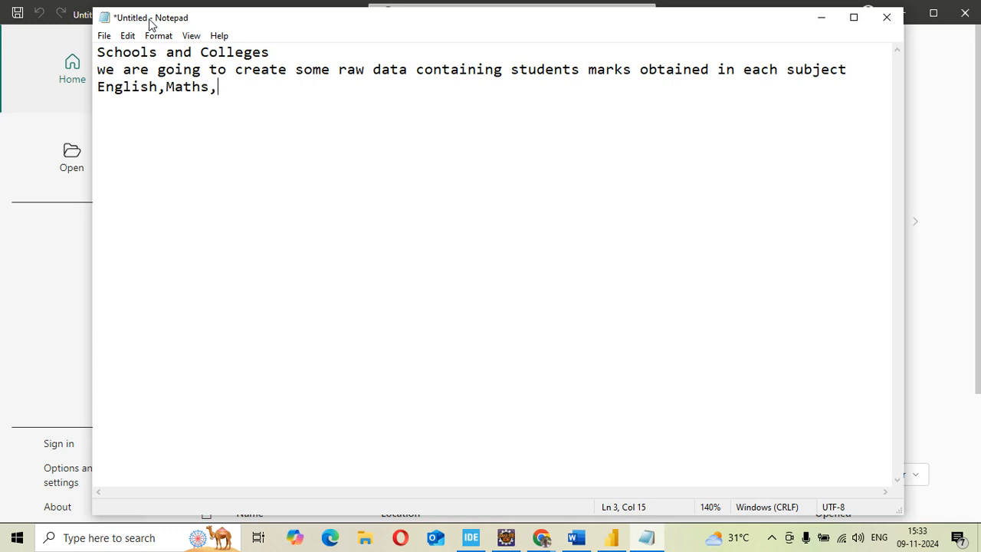
text(Physics)
key(Return)
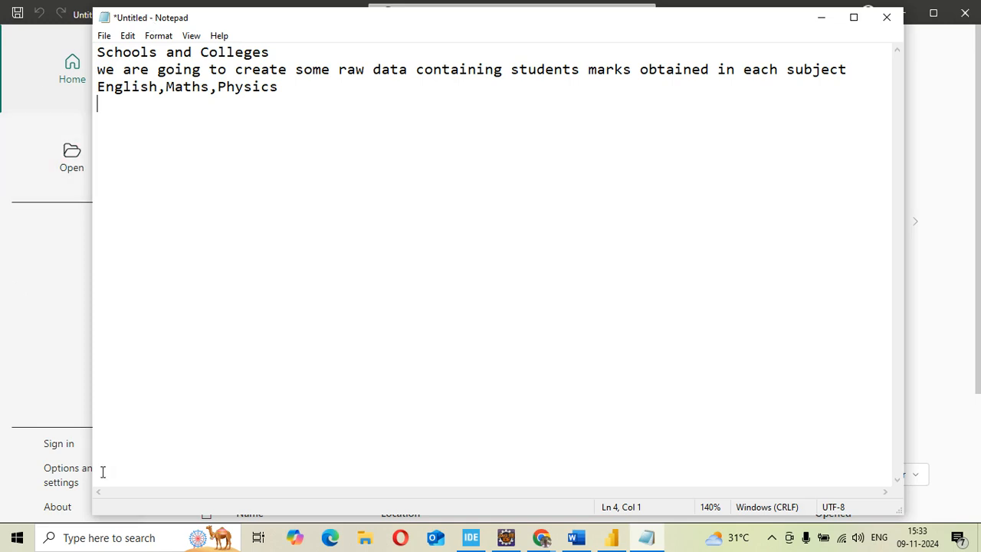
- Launch Excel, create a blank workbook and maximise its window
click(71, 541)
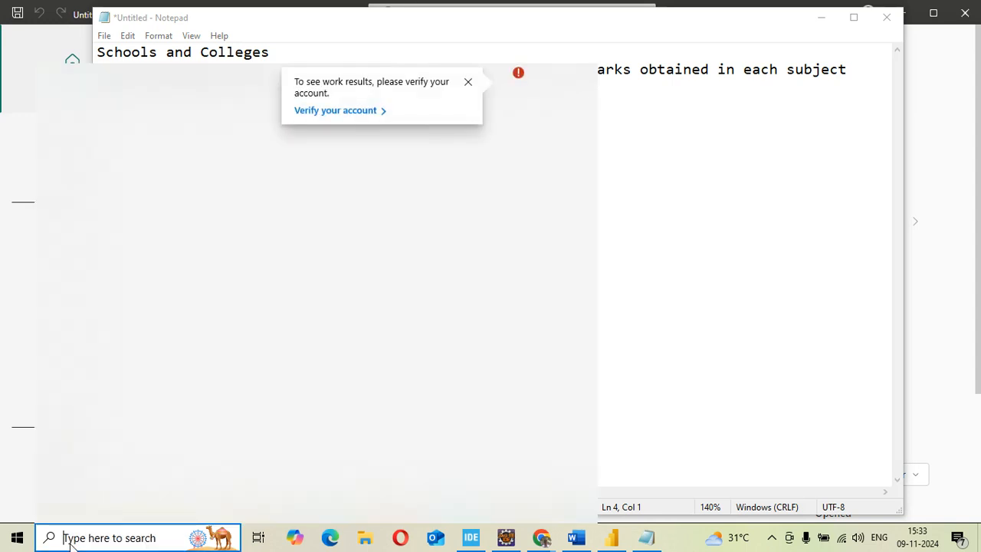
text(Excel)
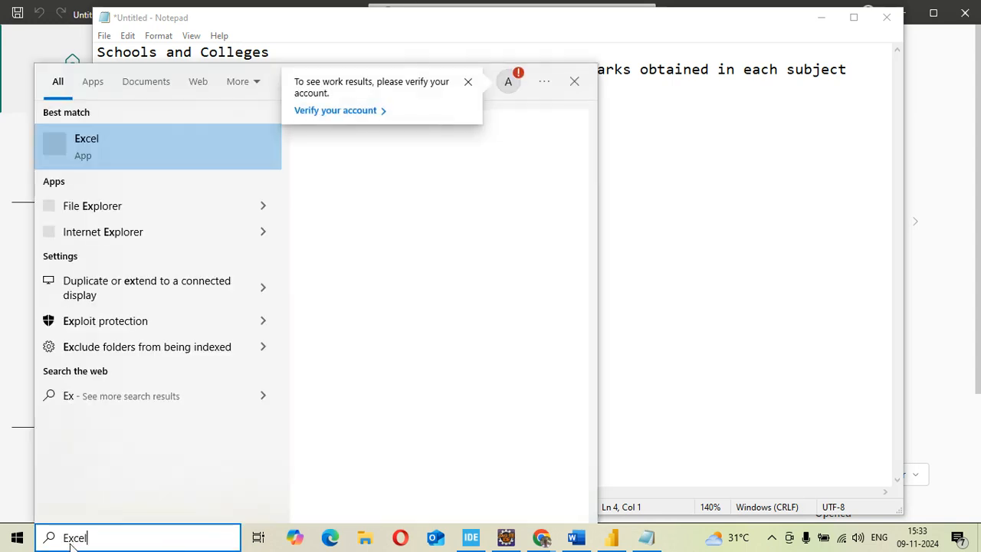
click(131, 149)
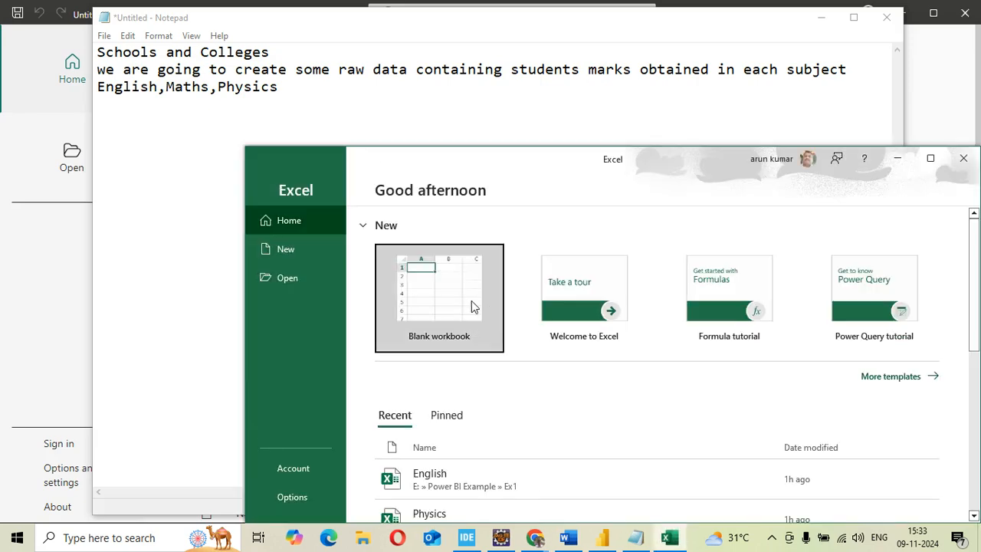
click(471, 301)
click(471, 299)
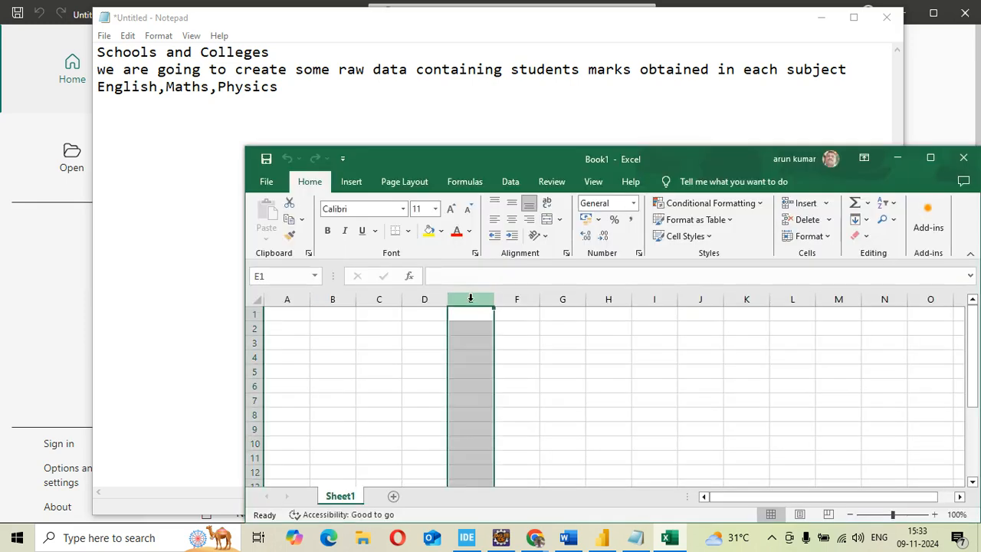
double_click(531, 159)
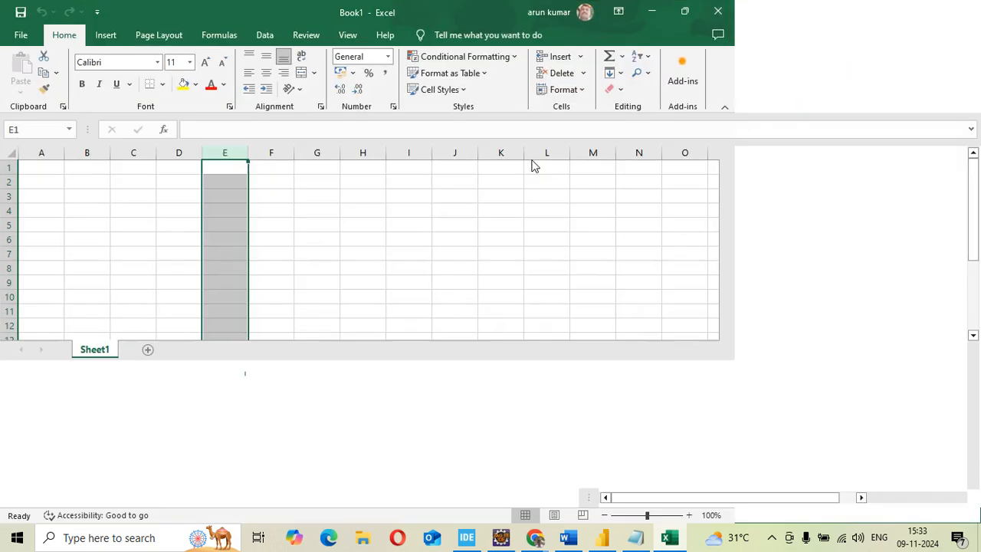
- Enter the column headers Reg.No, Name and English Marks in cells A1 to C1
click(34, 168)
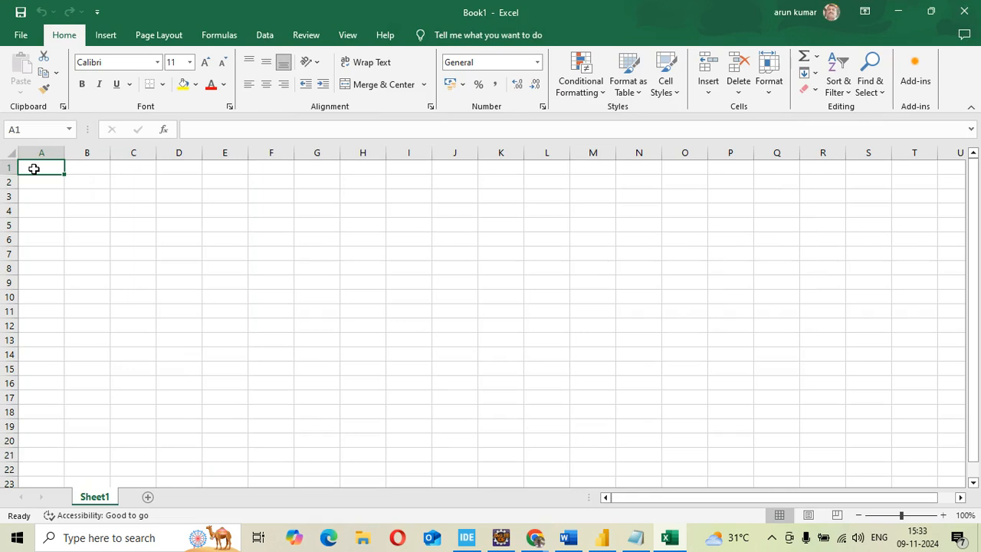
text(Reg.No)
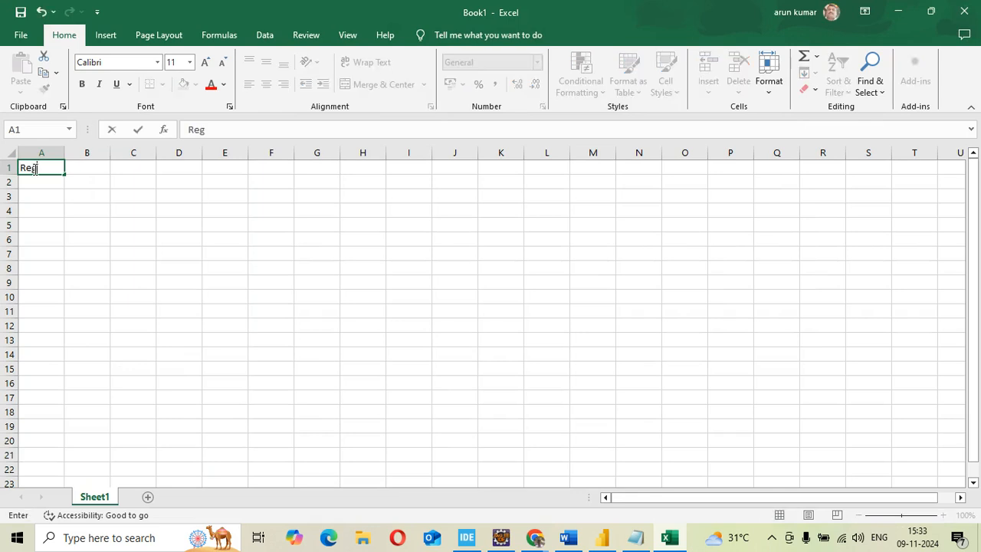
click(83, 169)
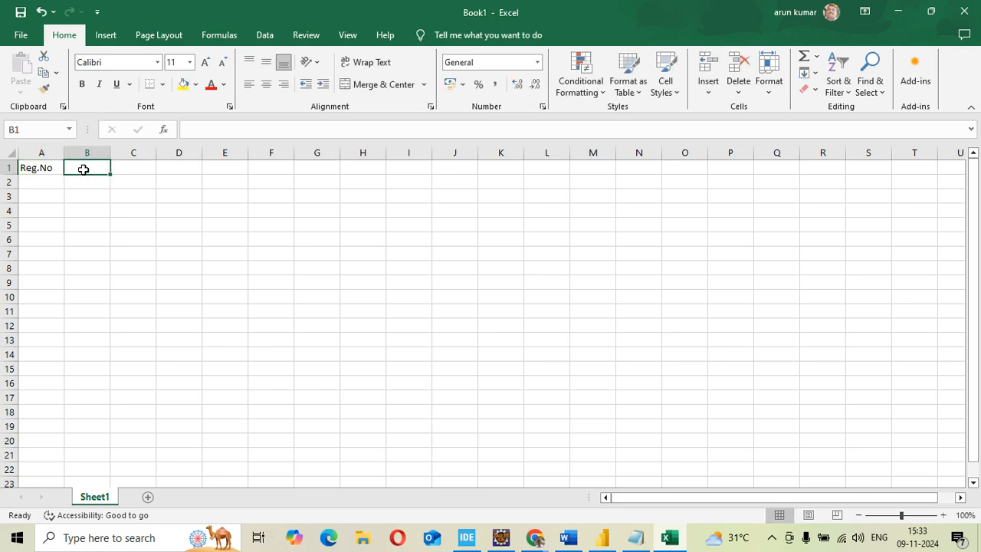
text(Name)
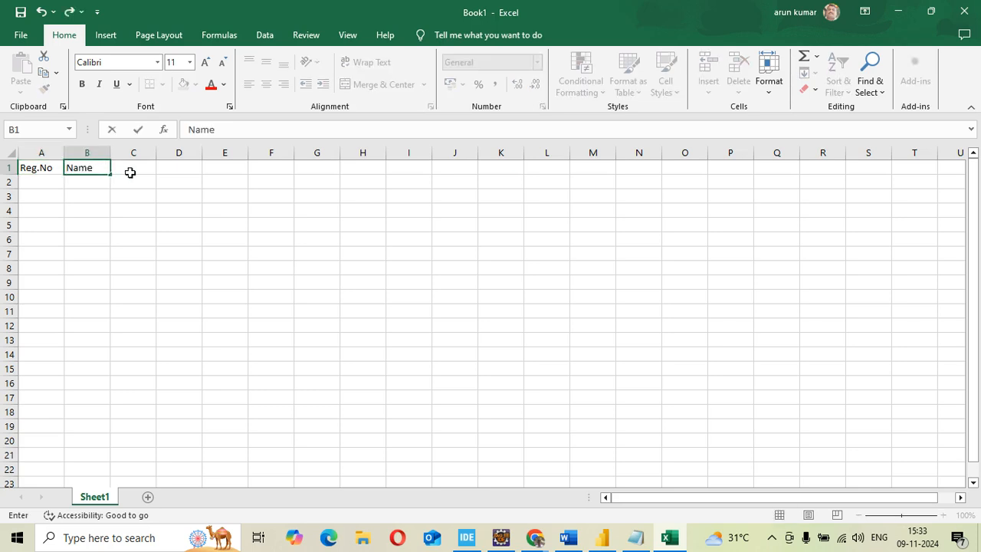
click(132, 166)
text(English Marks)
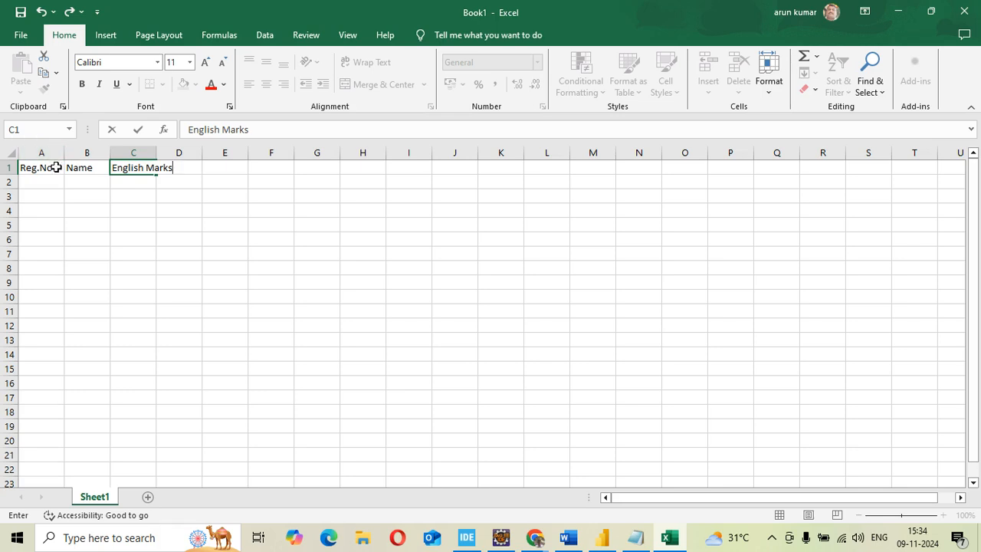
- Widen columns A, B and C so the header texts fit with ample room
drag(35, 169, 153, 175)
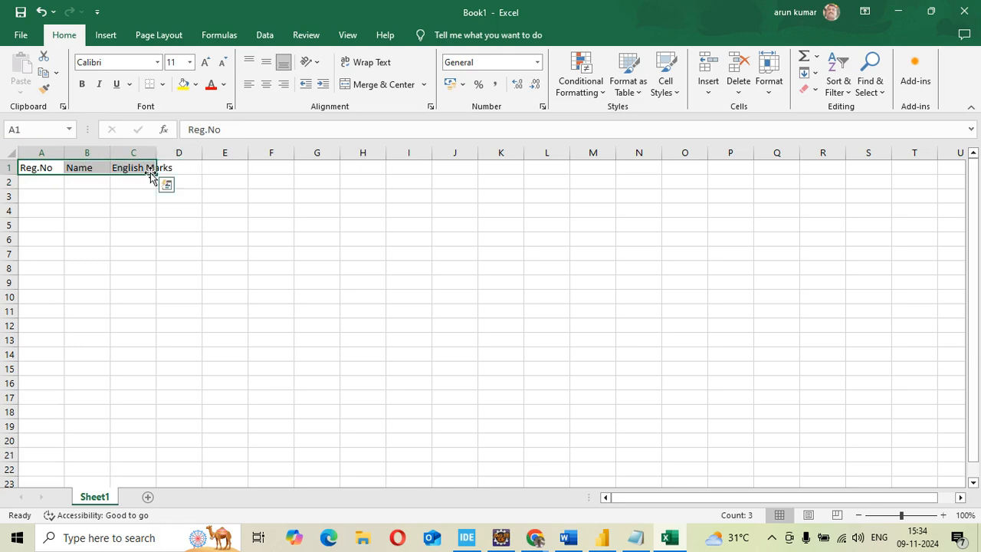
key(ctrl+shift+equal)
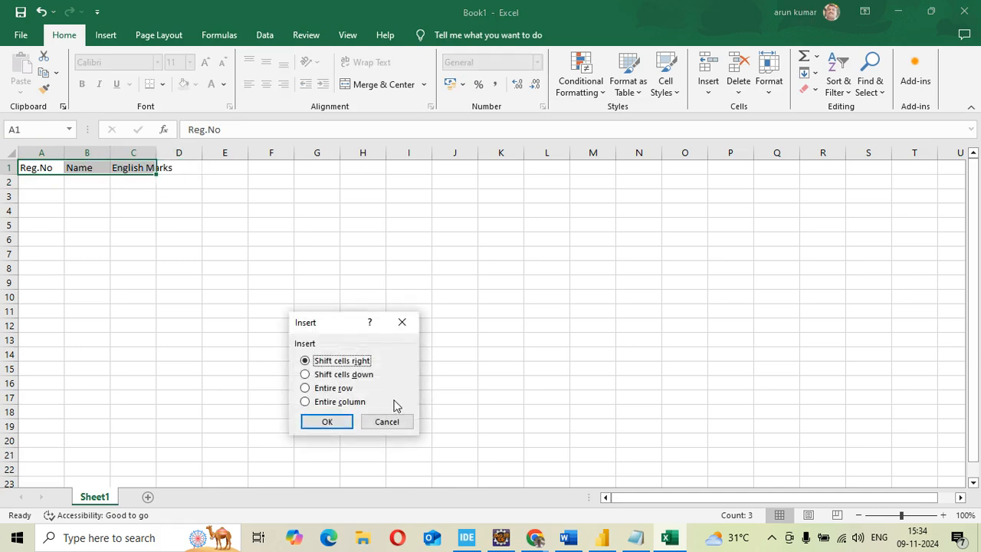
click(389, 422)
drag(64, 153, 410, 151)
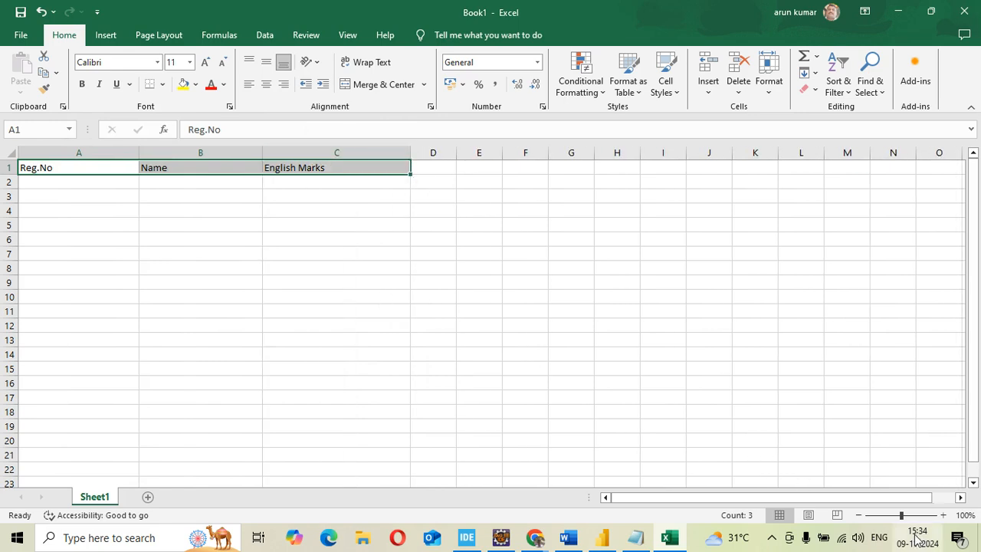
- Fill row 2 with the first student's registration number, name and an English mark of 87
mouse_move(901, 517)
mouse_down()
mouse_move(922, 515)
mouse_move(908, 515)
mouse_up()
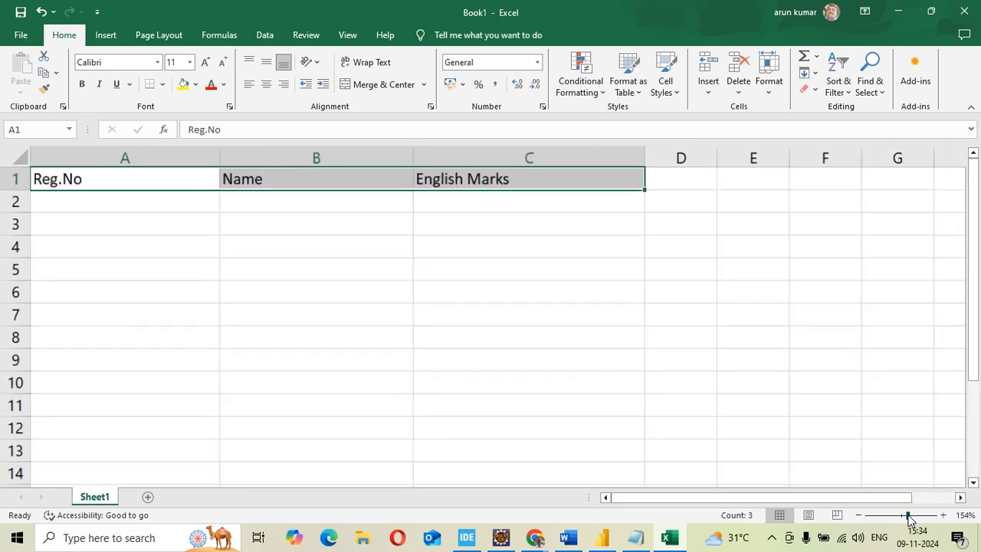
double_click(159, 209)
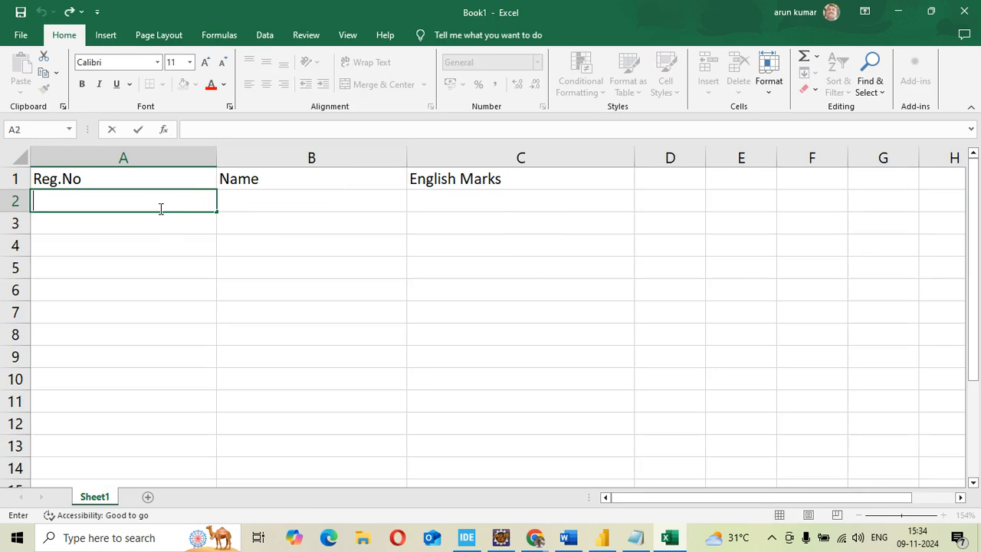
text(2024)
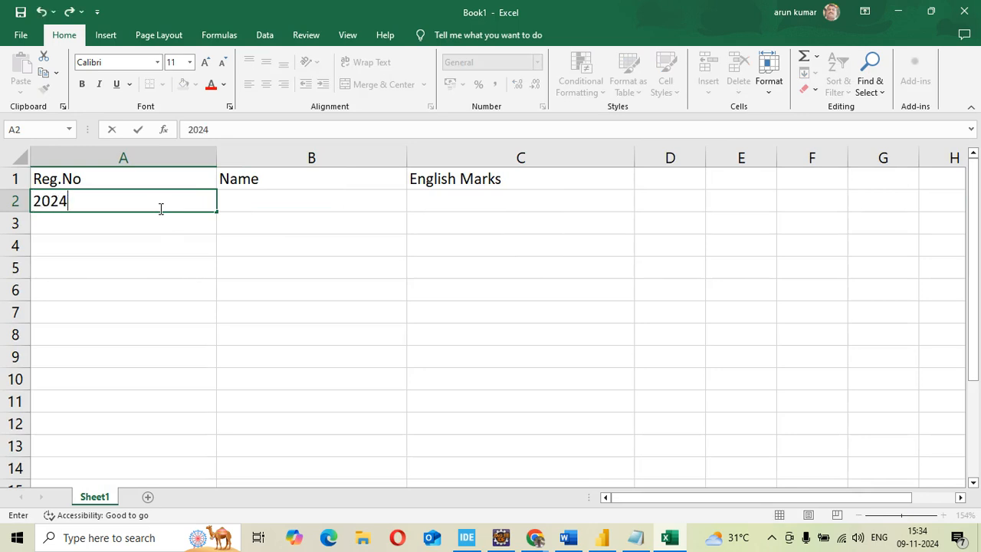
text(1101)
double_click(263, 197)
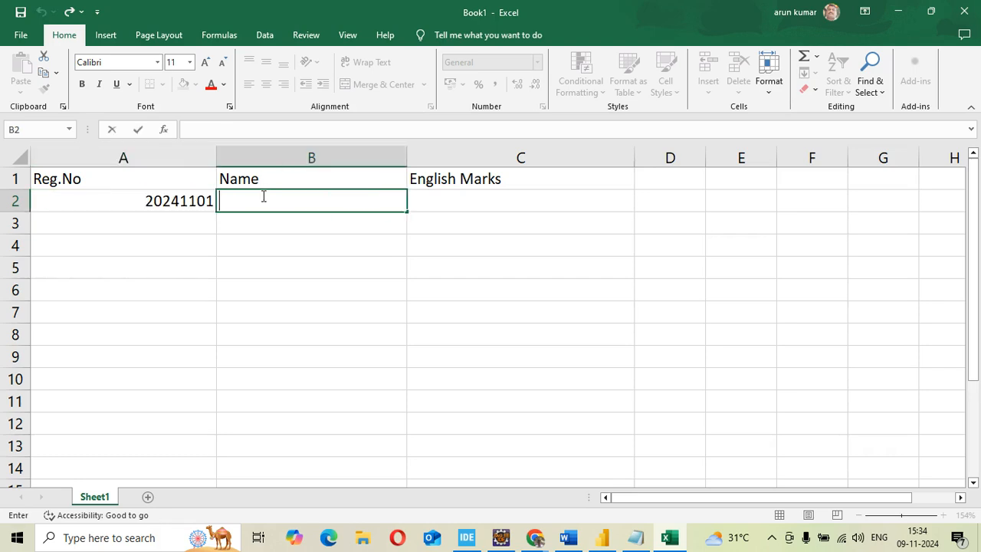
text(Balaji P)
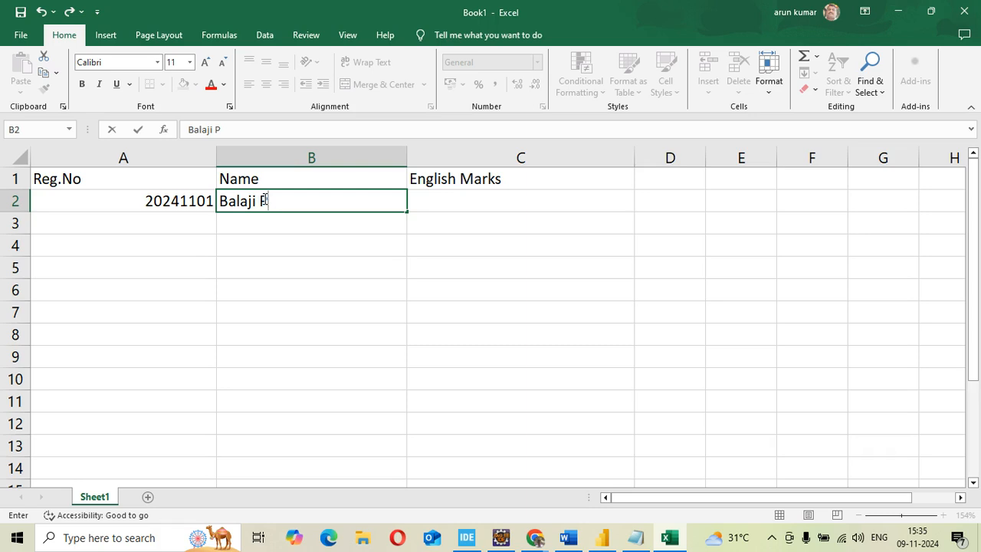
double_click(452, 208)
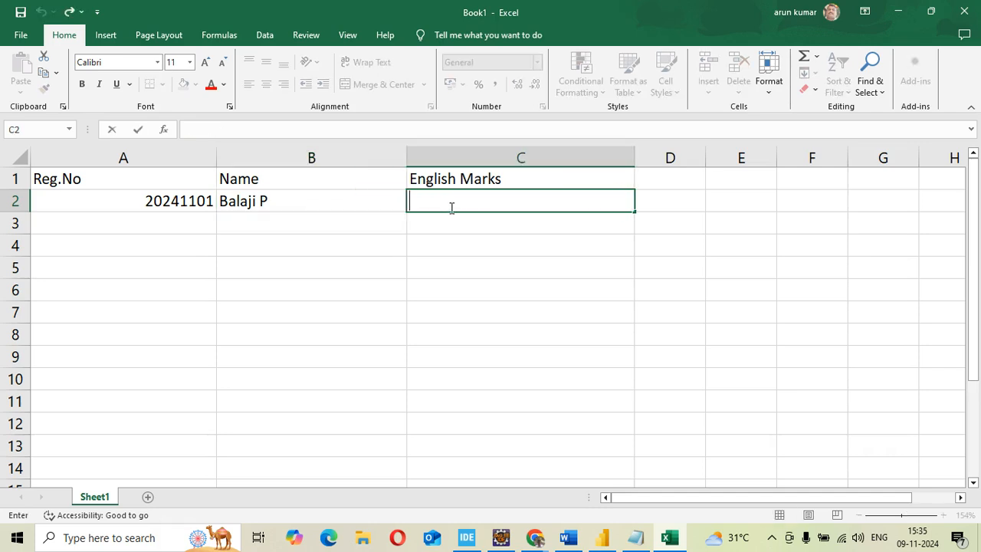
text(87)
- Fill row 3 with the second student's registration number, name and an English mark of 78
click(182, 228)
text(2)
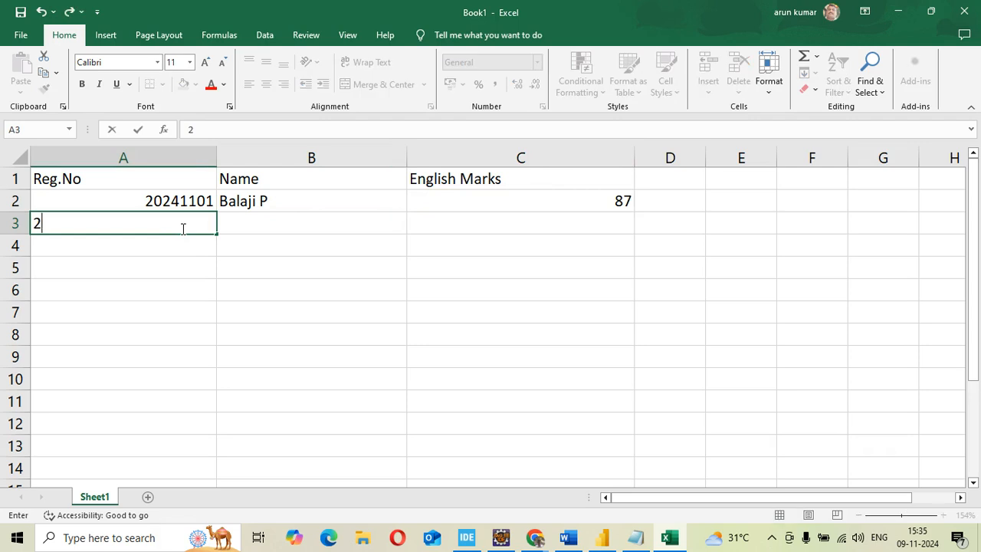
text(0241102)
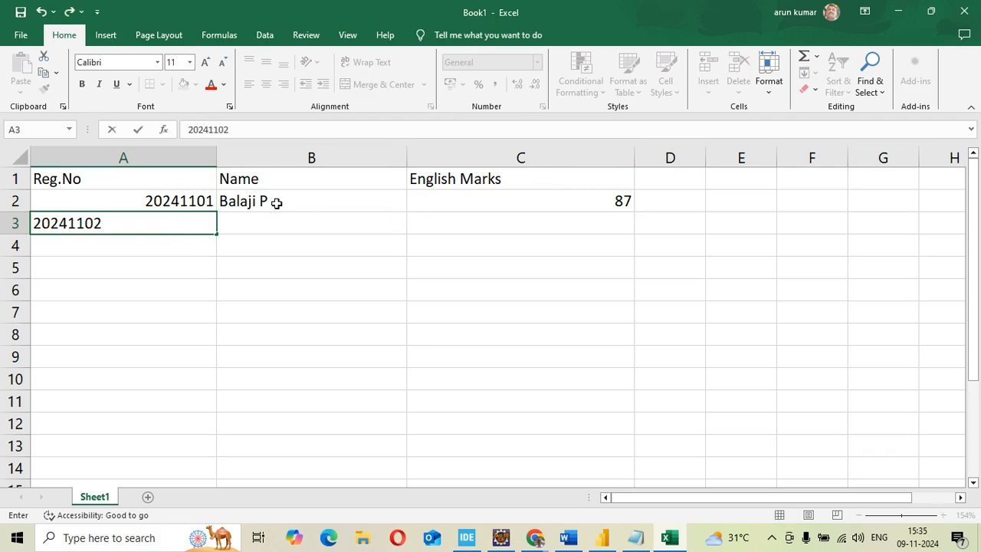
click(249, 222)
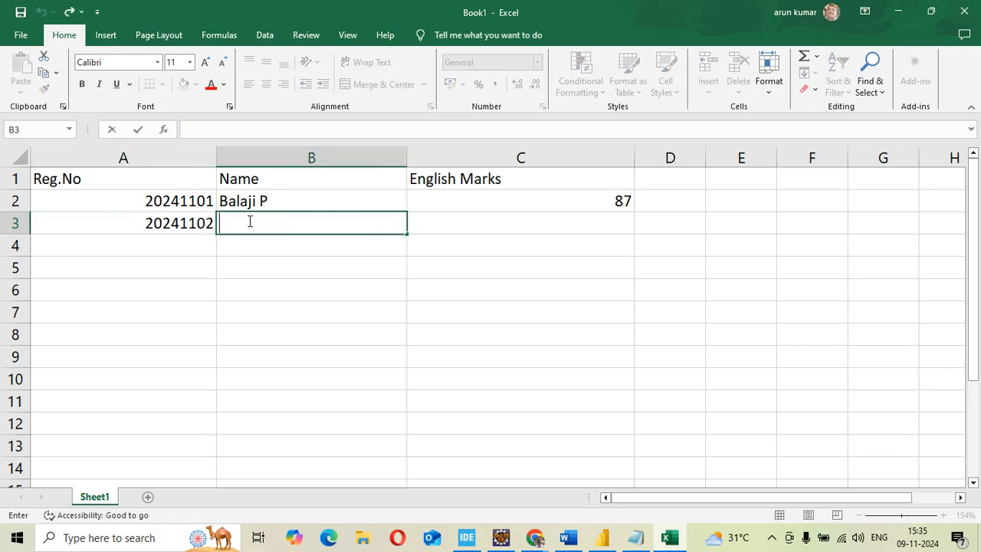
text(Neelakandan M)
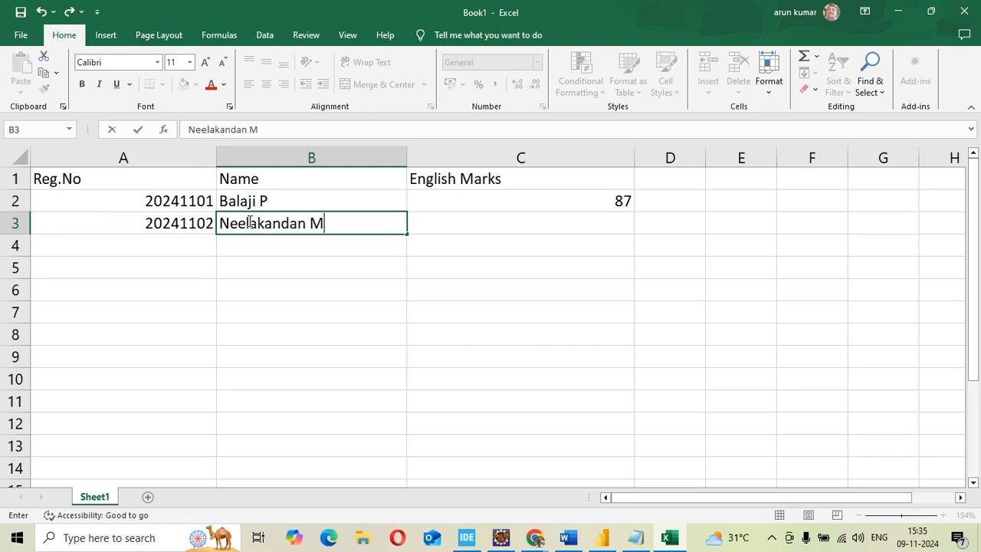
click(456, 225)
double_click(457, 226)
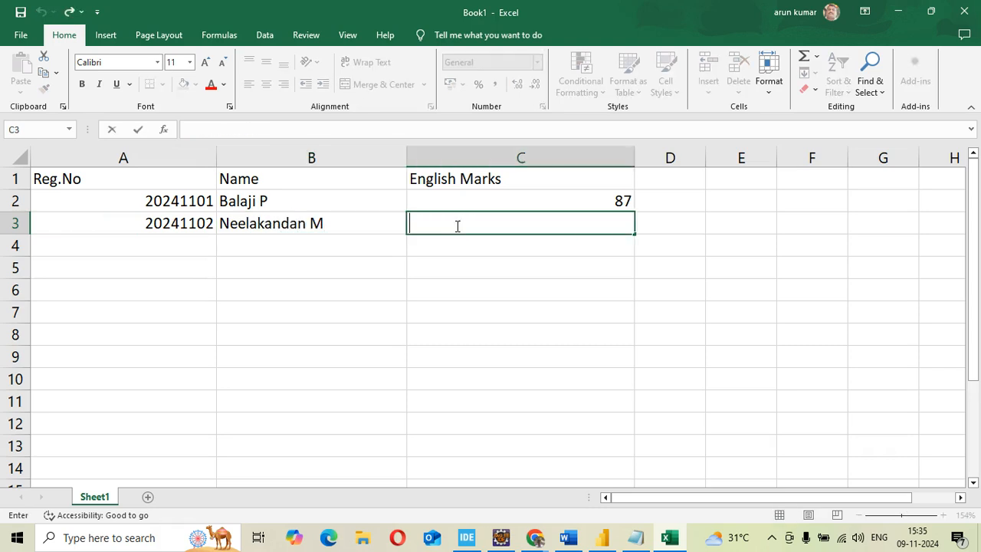
text(78)
- Fill row 4 with the third student's registration number, name and an English mark of 89
click(193, 240)
double_click(194, 241)
text(2024)
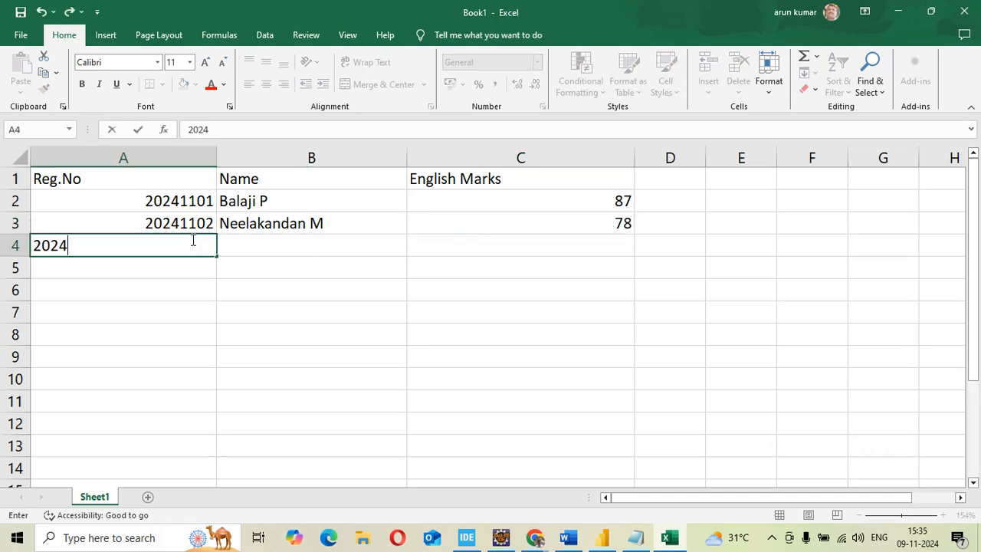
text(1103)
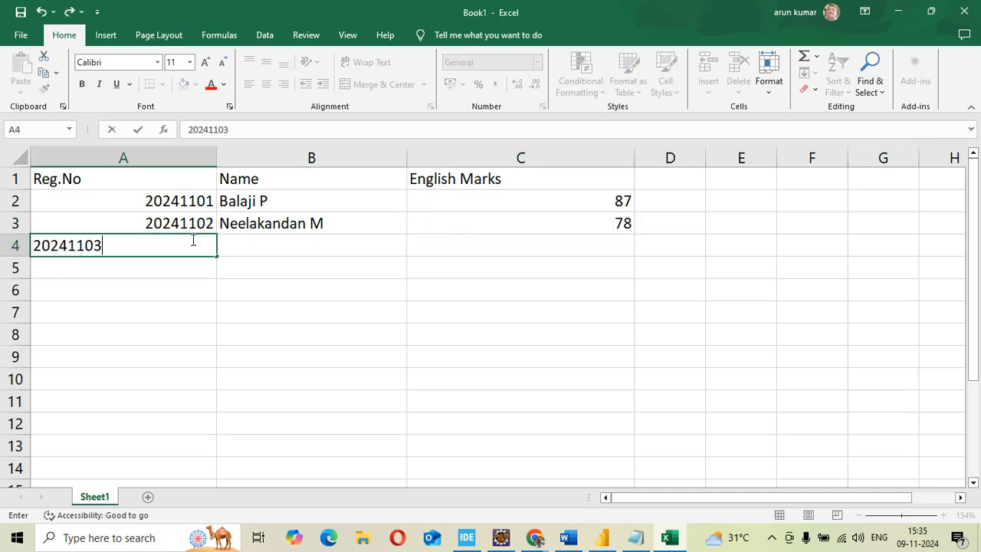
click(325, 251)
text(Laks)
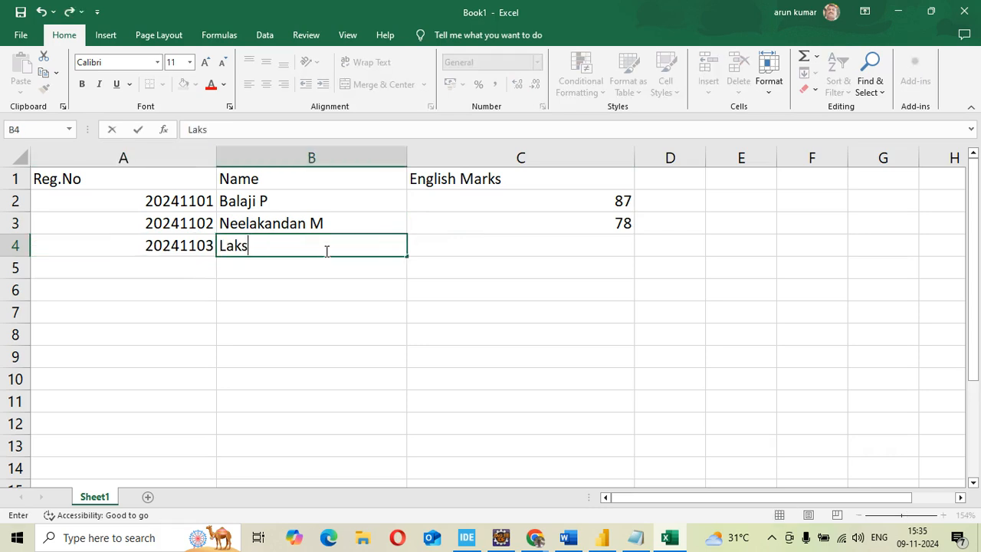
text(hmi N)
click(573, 247)
double_click(575, 247)
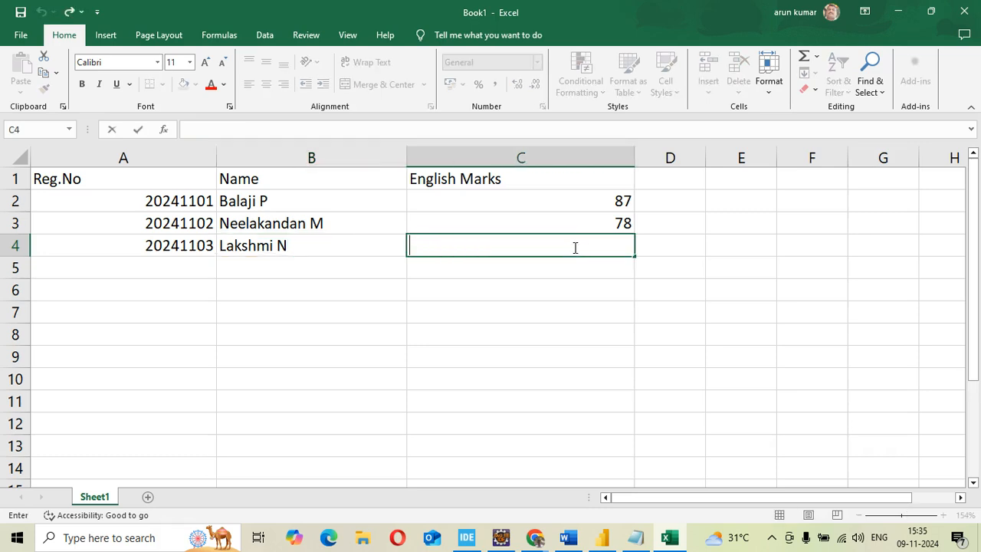
text(89)
click(411, 291)
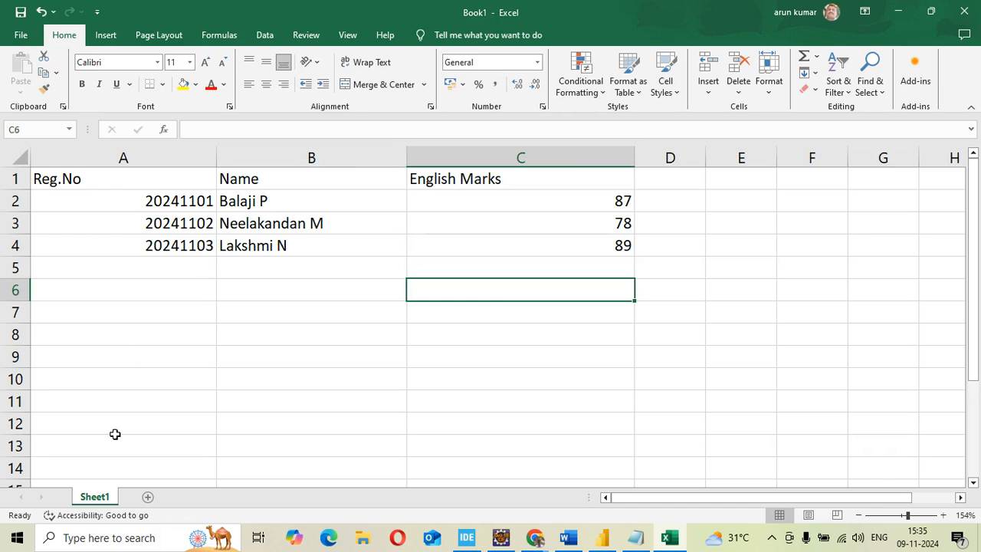
- Rename the worksheet Sheet1 as English
double_click(96, 496)
text(English)
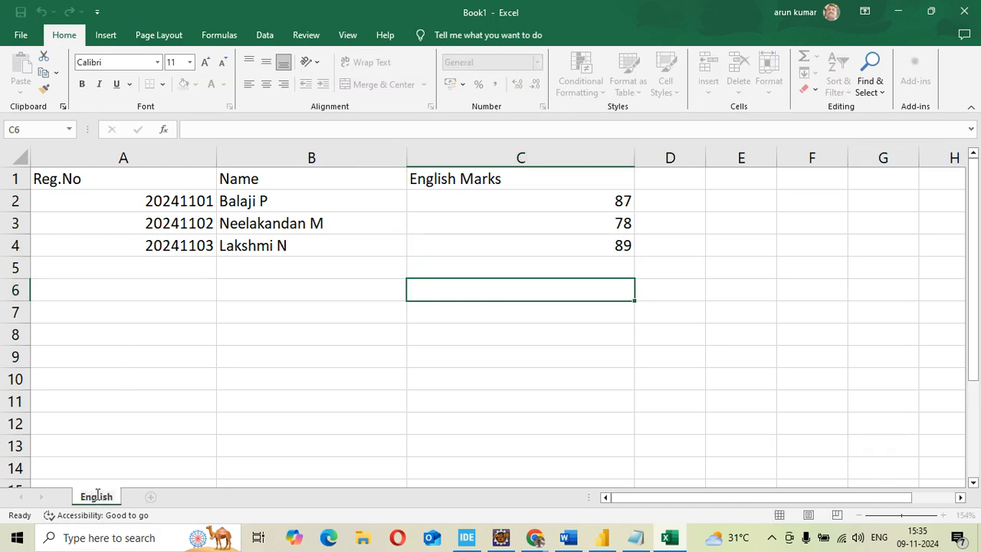
click(125, 254)
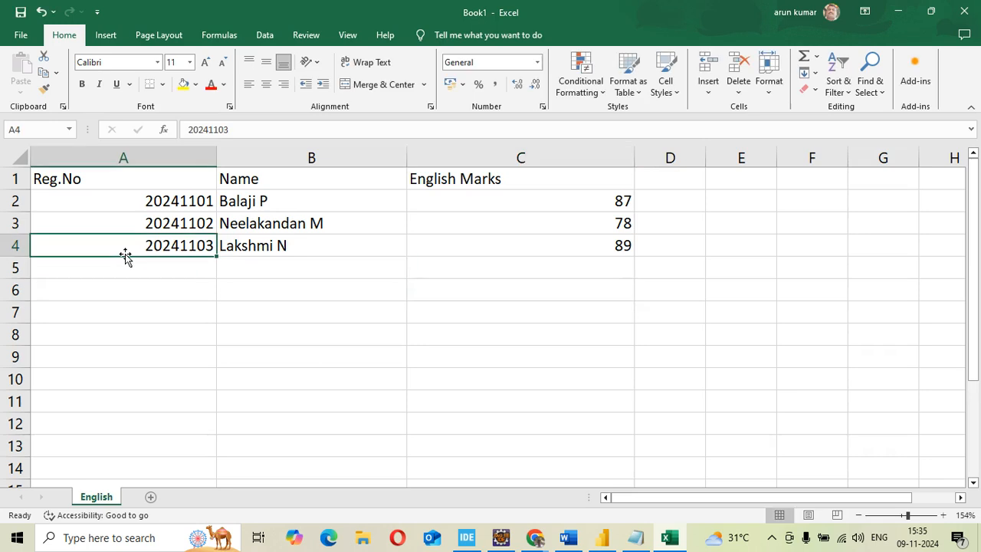
- Start saving a copy on this PC and create and open a new folder named Power Bi Example inside the Power BI Example folder
click(20, 35)
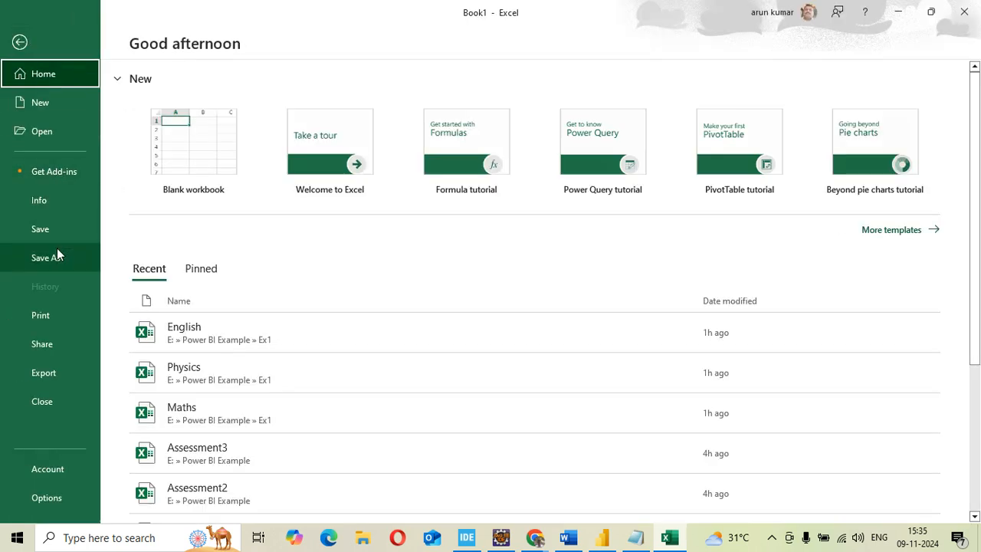
click(56, 256)
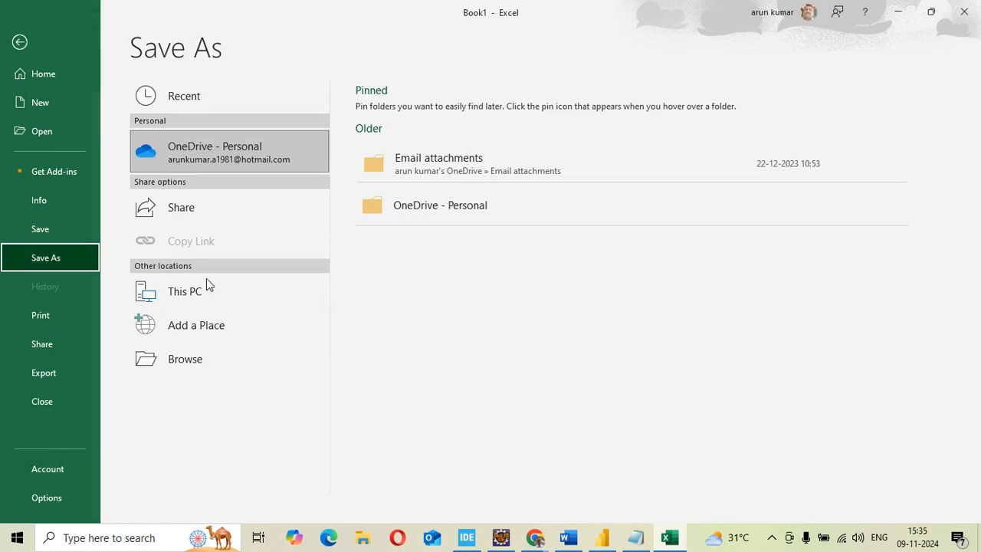
click(230, 295)
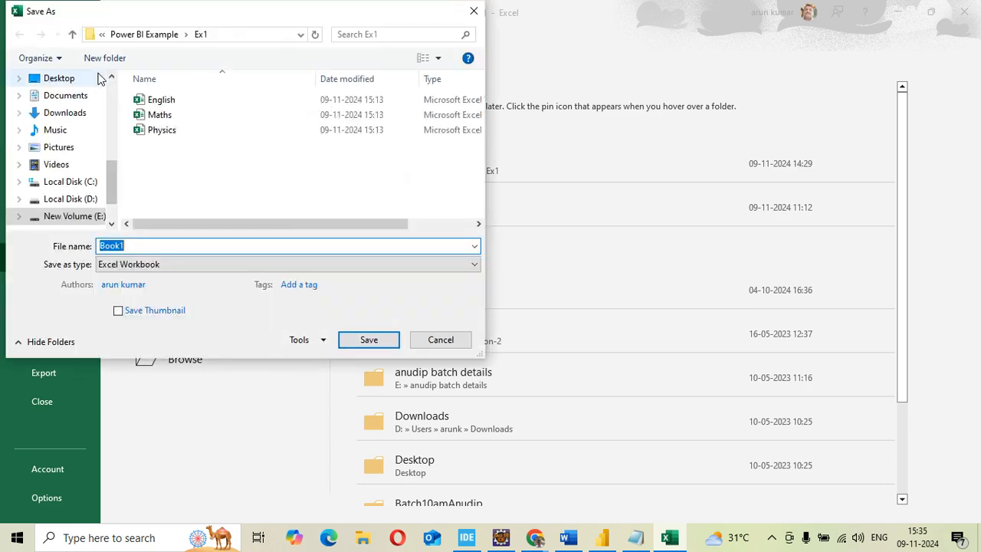
click(73, 34)
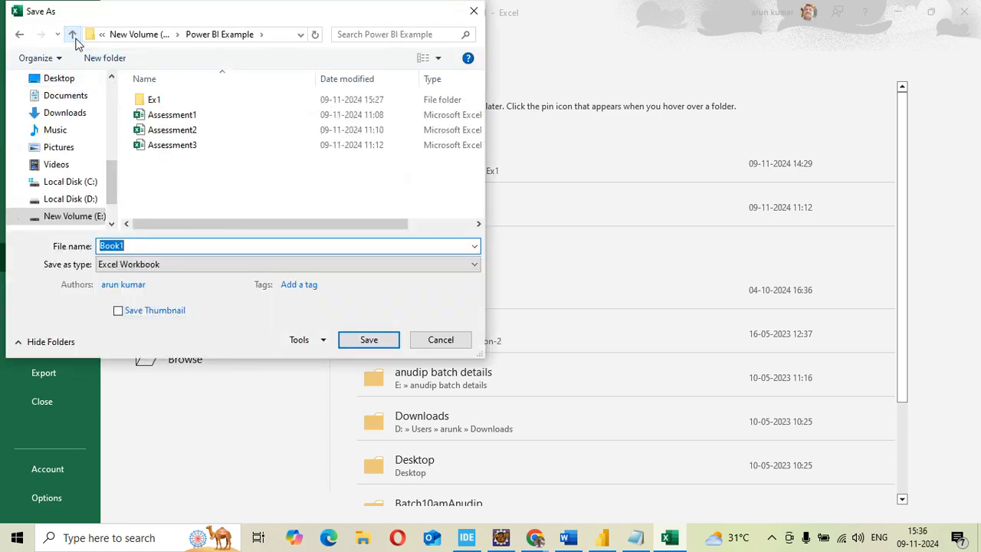
click(100, 59)
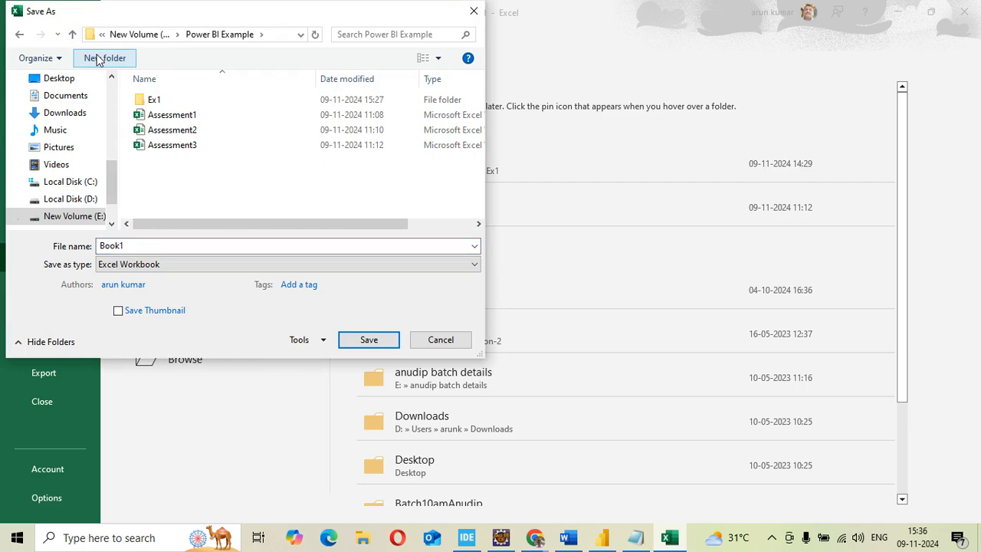
text(Po)
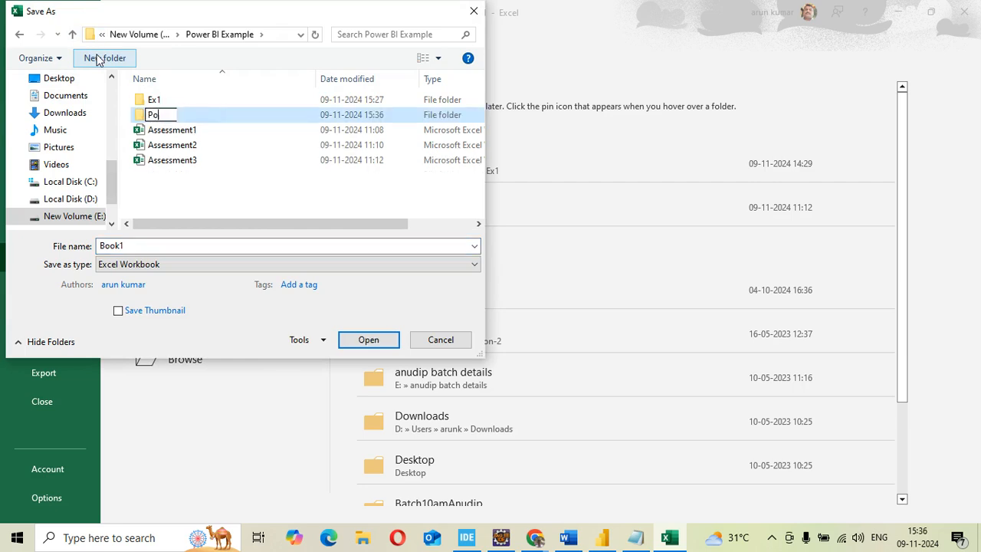
text(wer Bi Example)
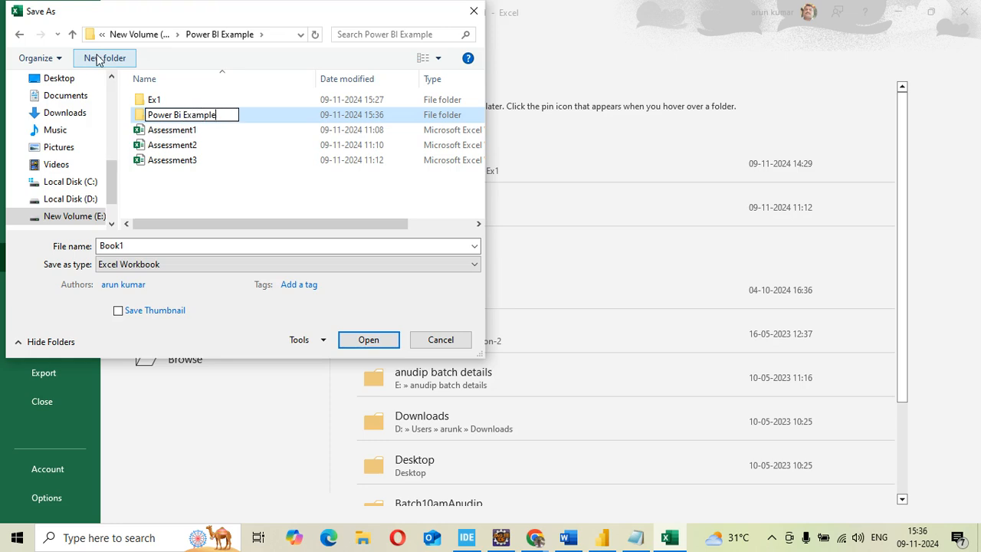
key(Return)
key(Return)
- Save the workbook under the file name English in the new Power Bi Example folder
click(145, 246)
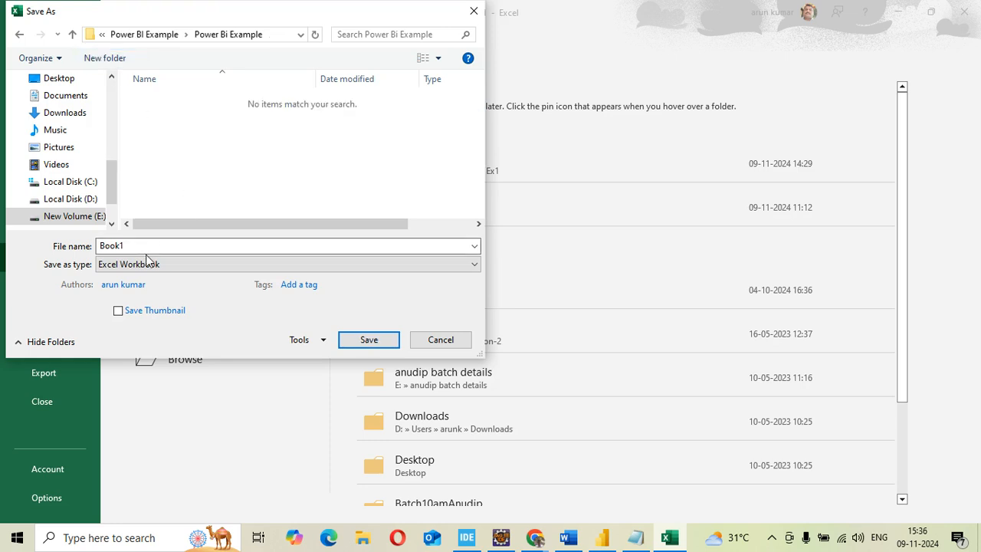
text(Eng)
click(363, 342)
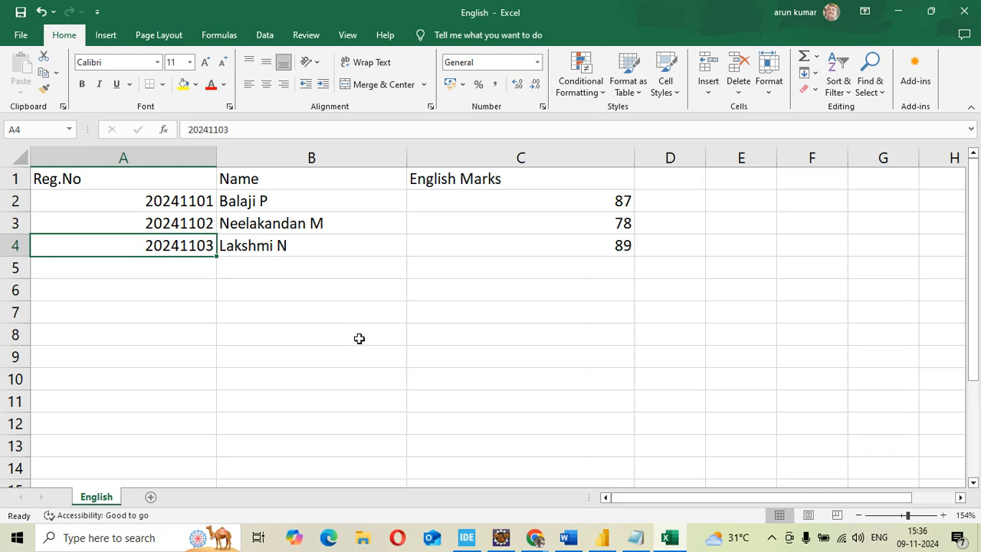
- Change the header in cell C1 to Physics Marks
double_click(486, 178)
key(BackSpace)
key(BackSpace)
key(BackSpace)
key(BackSpace)
key(BackSpace)
key(BackSpace)
key(BackSpace)
text(Physics)
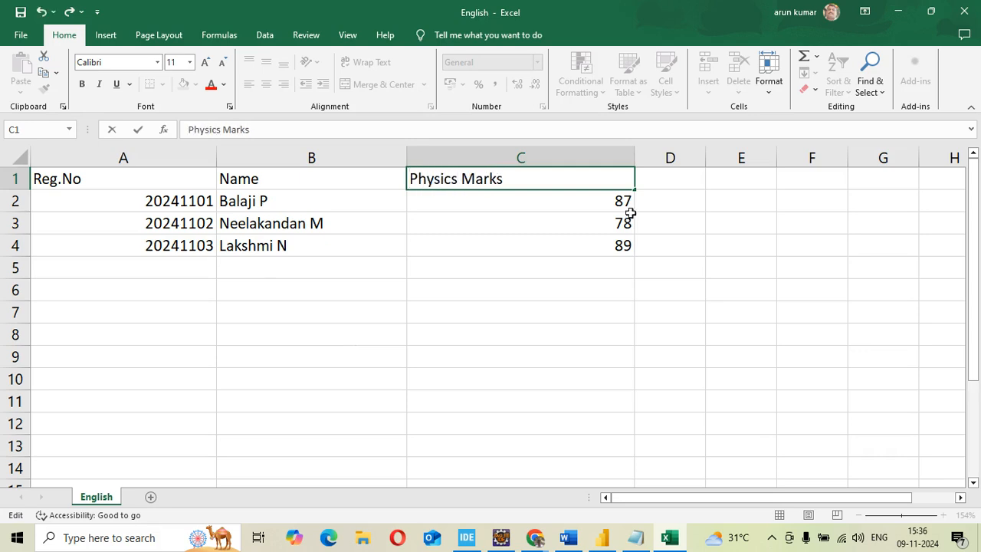
- Set the three students' physics marks in cells C2 to C4 to 77, 88 and 96
click(626, 200)
key(BackSpace)
text(7)
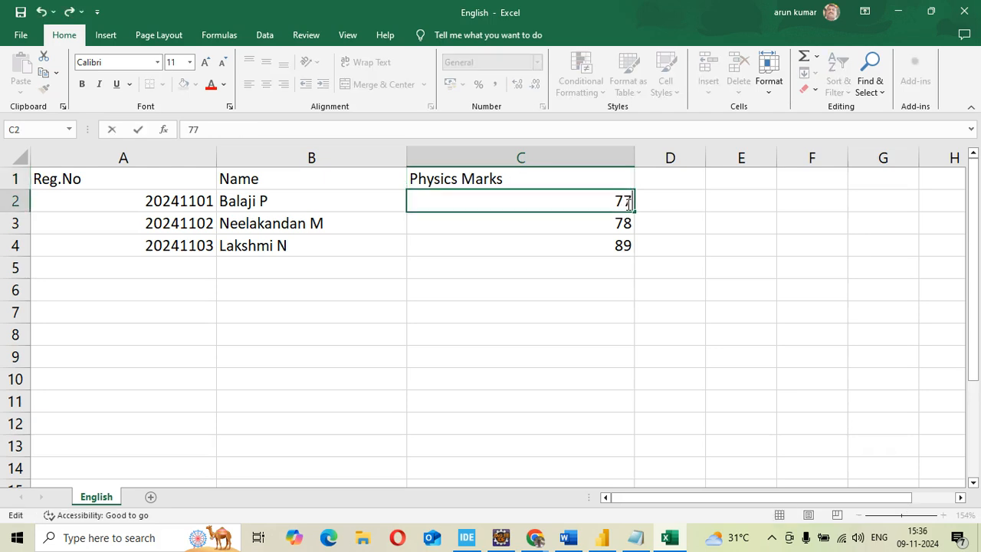
double_click(626, 223)
key(BackSpace)
text(8)
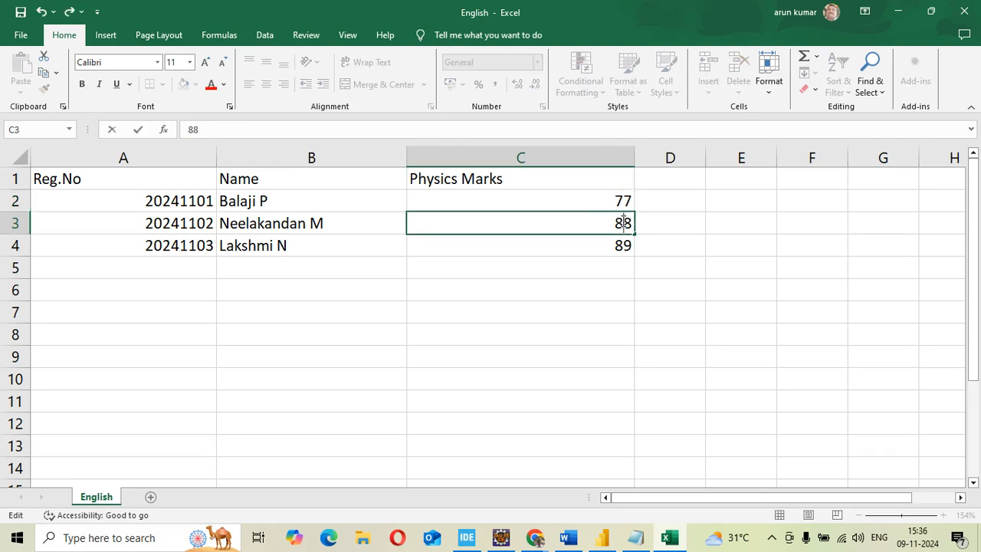
click(623, 244)
double_click(623, 244)
key(BackSpace)
text(9)
key(BackSpace)
text(6)
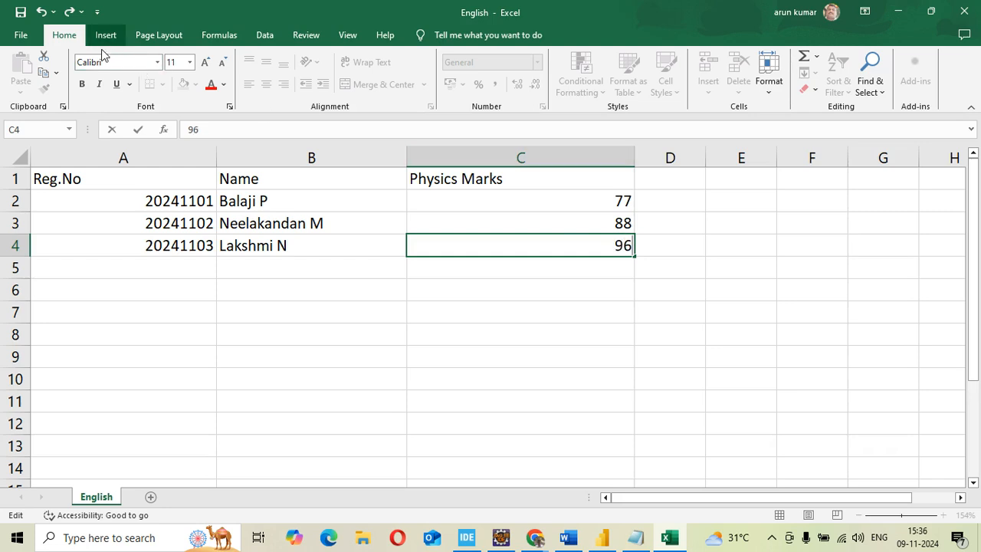
- Rename the English worksheet as Physics
click(22, 35)
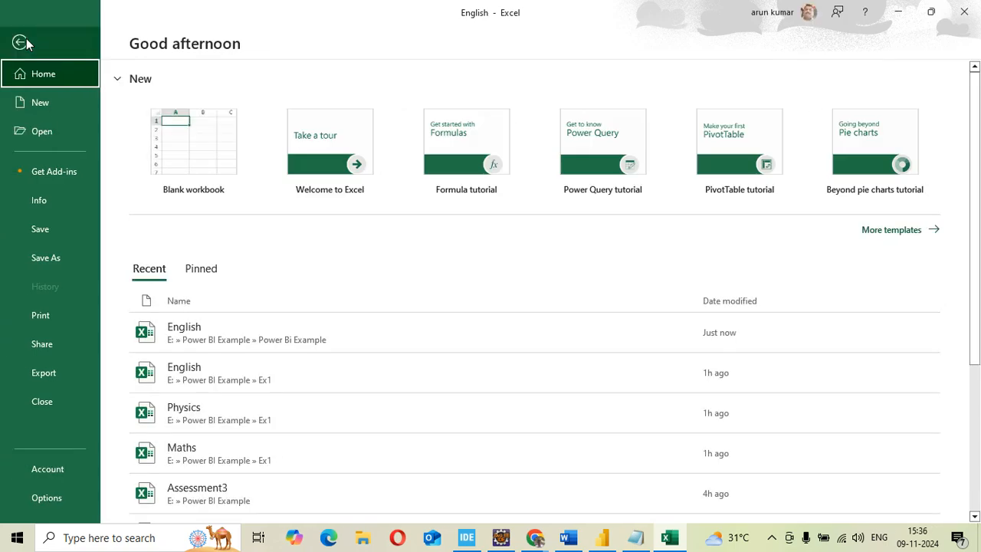
key(Escape)
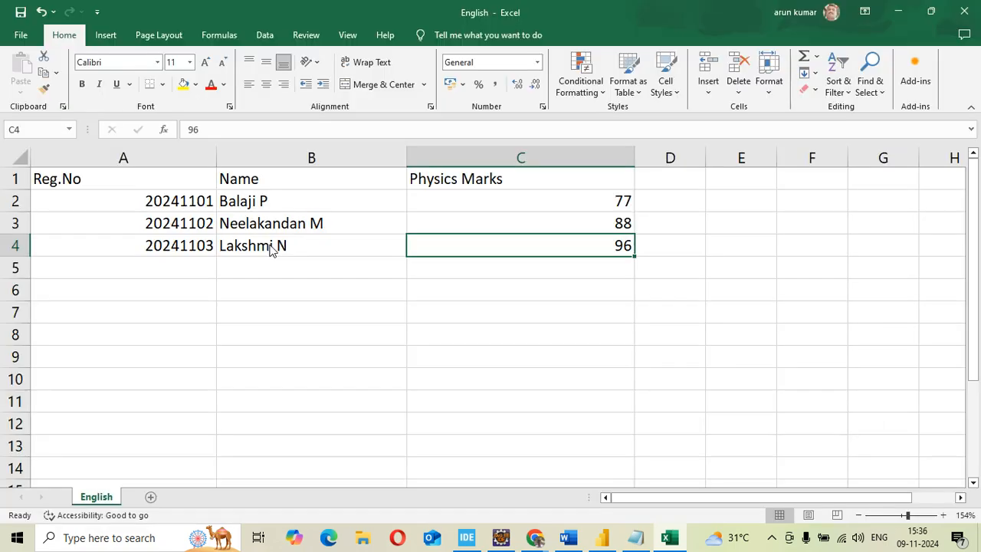
double_click(108, 496)
text(Physics)
- Save the workbook as a separate file named Physics in the inner Power Bi Example folder
click(17, 36)
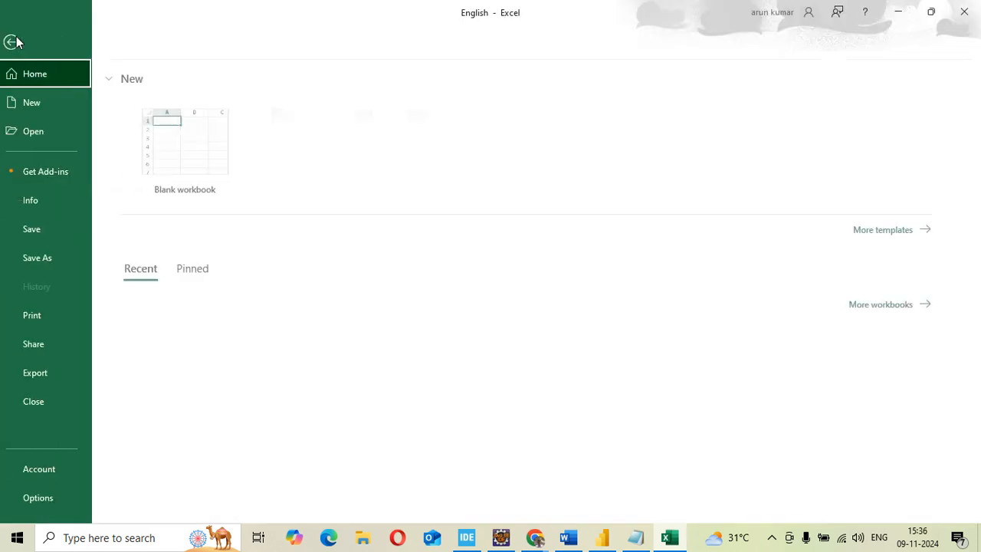
click(59, 251)
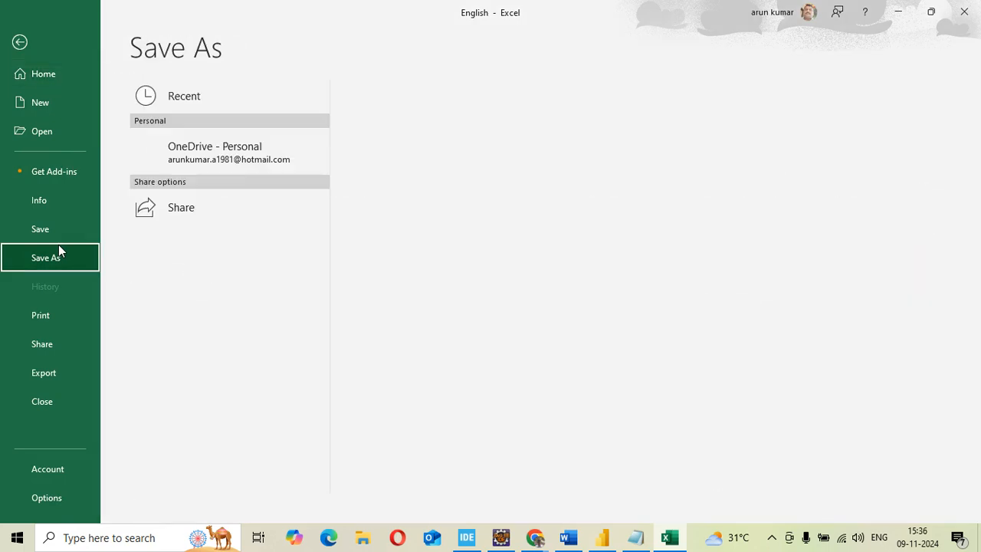
click(420, 172)
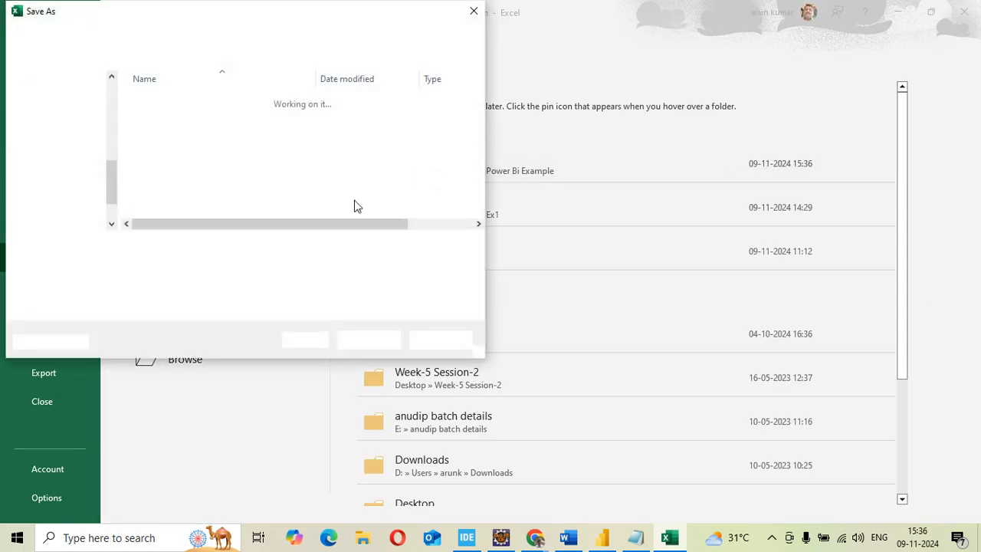
text(Physics)
key(Return)
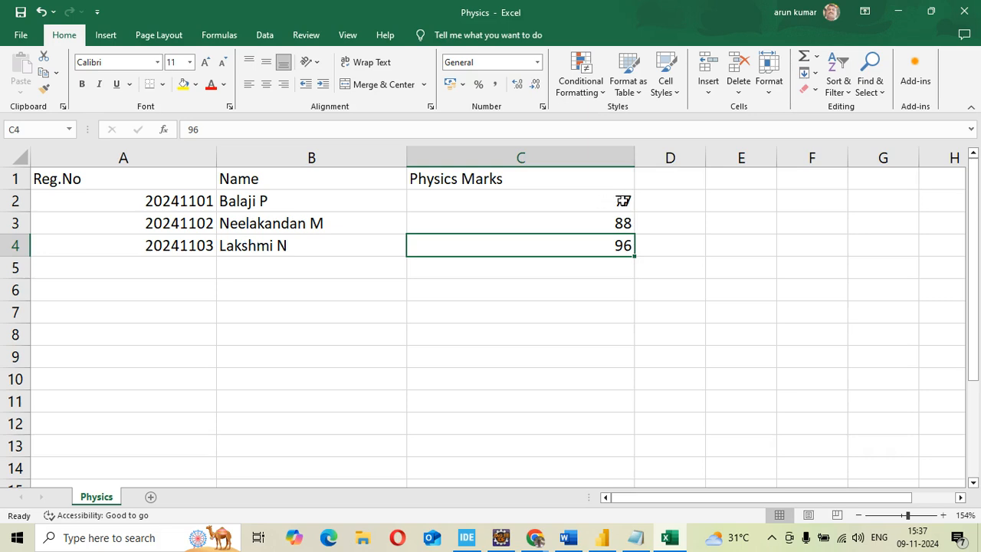
- Change the header in cell C1 to Maths Marks
click(452, 184)
double_click(456, 182)
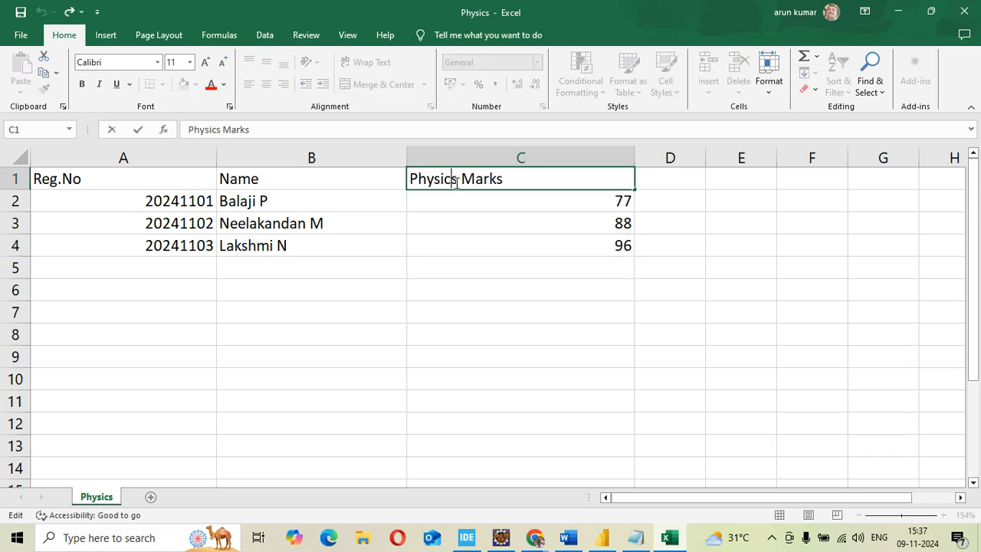
key(BackSpace)
key(BackSpace)
key(BackSpace)
key(BackSpace)
key(BackSpace)
key(BackSpace)
key(BackSpace)
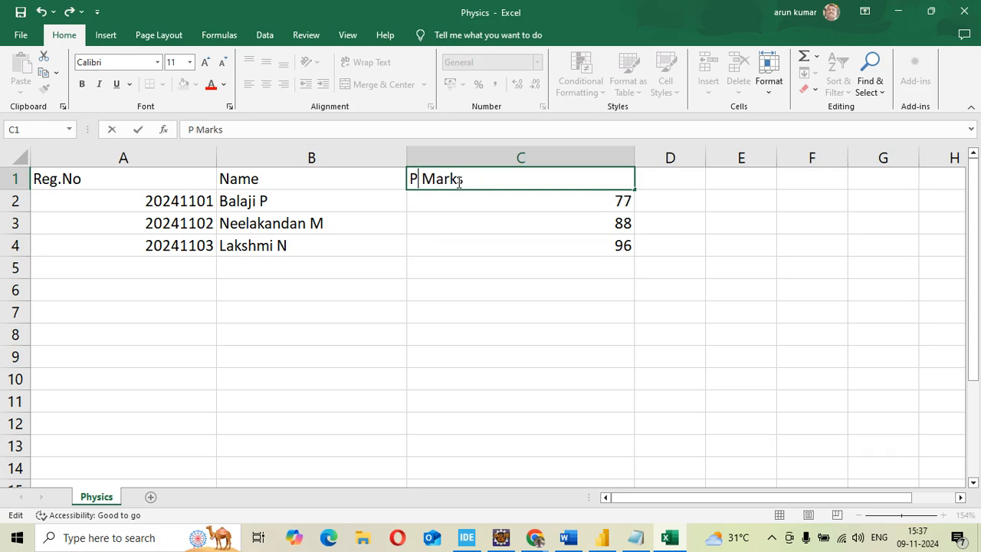
text(Maths)
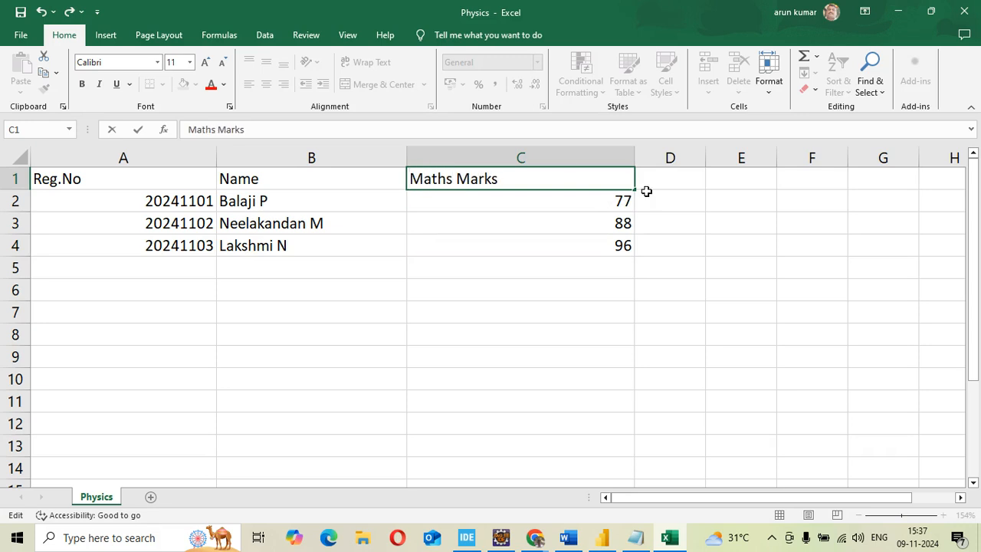
- Set the three students' maths marks in cells C2 to C4 to 97, 68 and 86
double_click(623, 201)
key(BackSpace)
text(9)
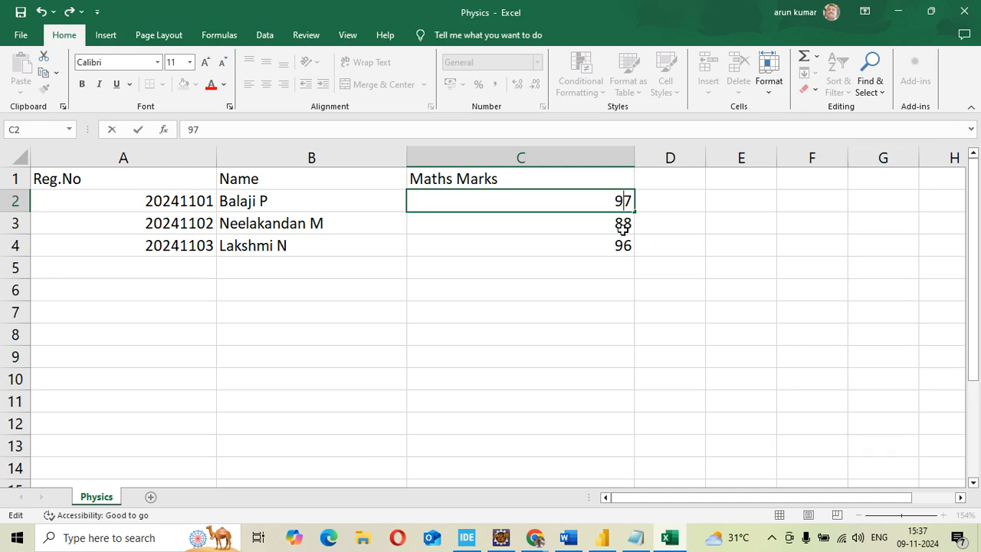
click(624, 223)
double_click(625, 223)
text(6)
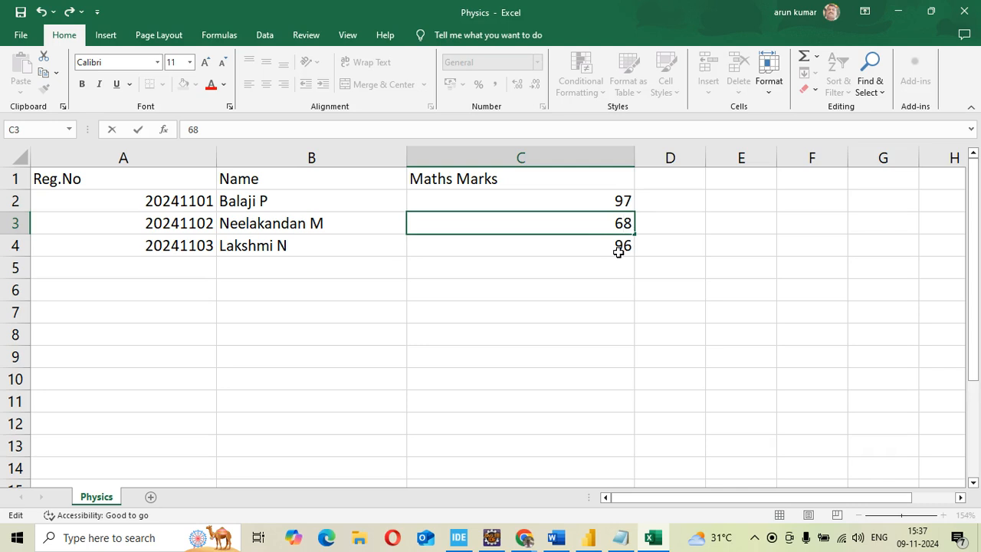
click(618, 252)
double_click(621, 247)
text(=8)
key(BackSpace)
key(BackSpace)
key(BackSpace)
text(8)
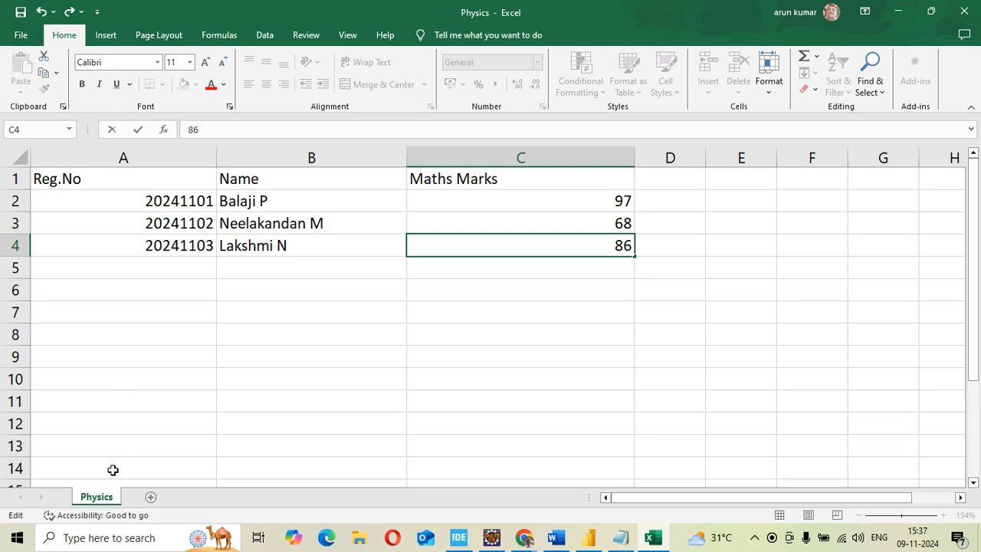
- Rename the Physics worksheet as Maths
double_click(104, 496)
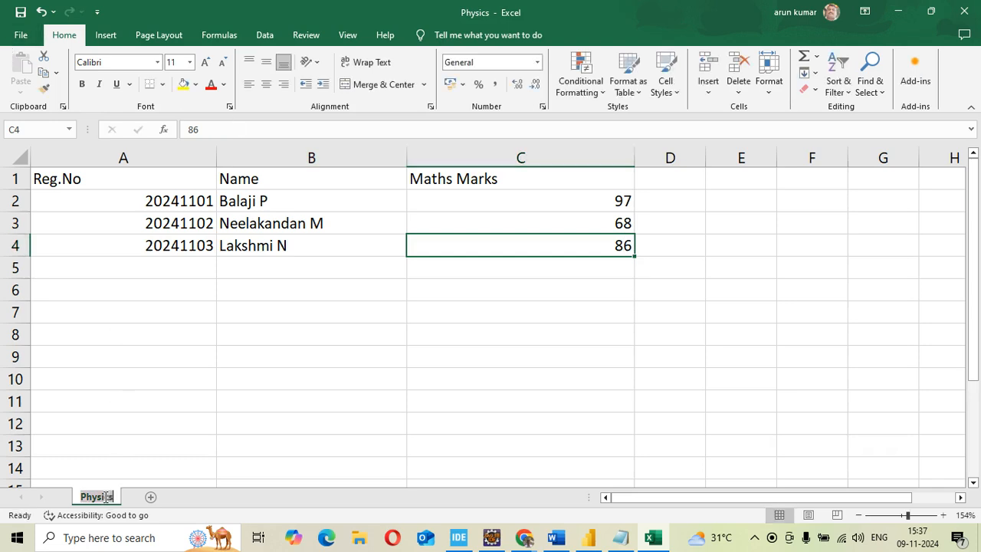
text(Maths)
key(Return)
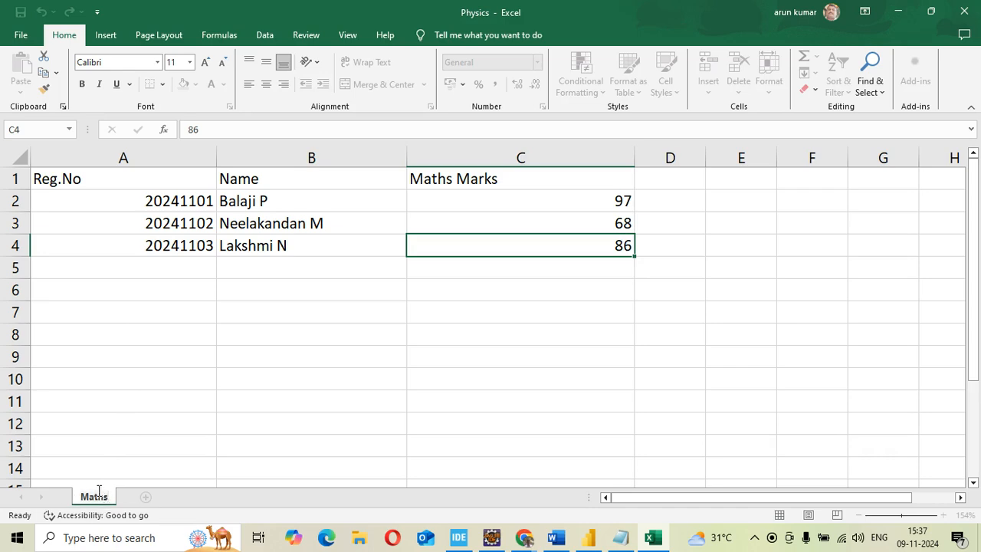
- Save the workbook as a separate file named Maths in the inner Power Bi Example folder
click(27, 42)
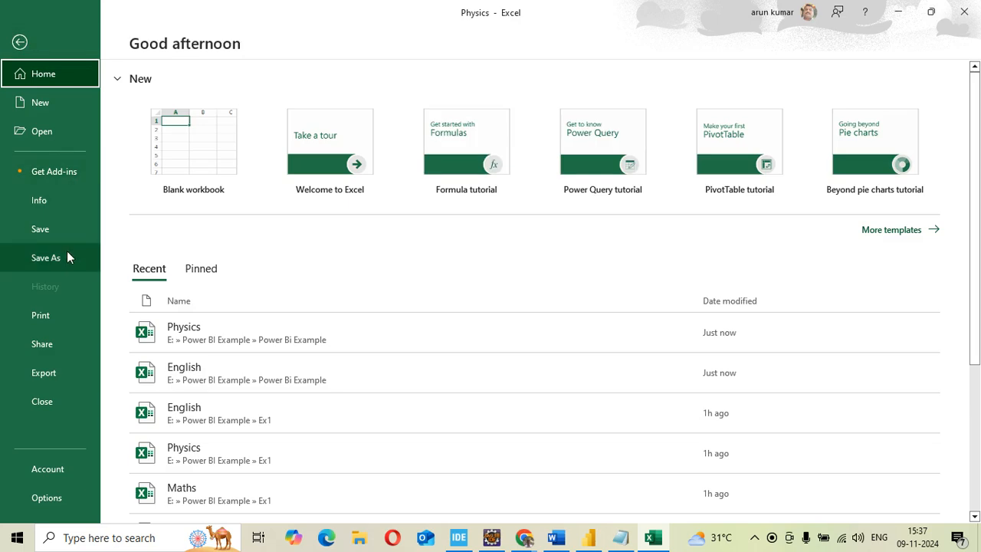
click(66, 258)
click(407, 163)
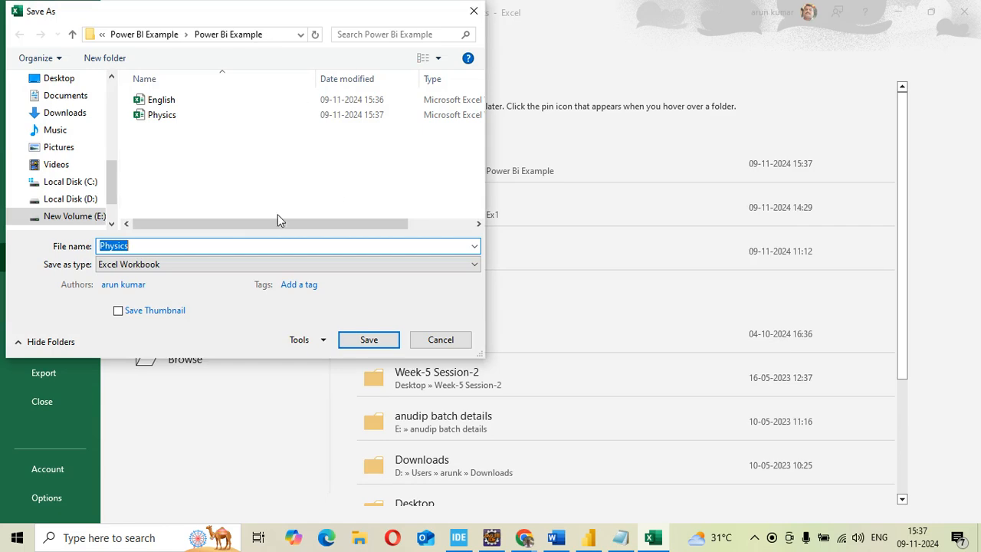
text(Maths)
key(Return)
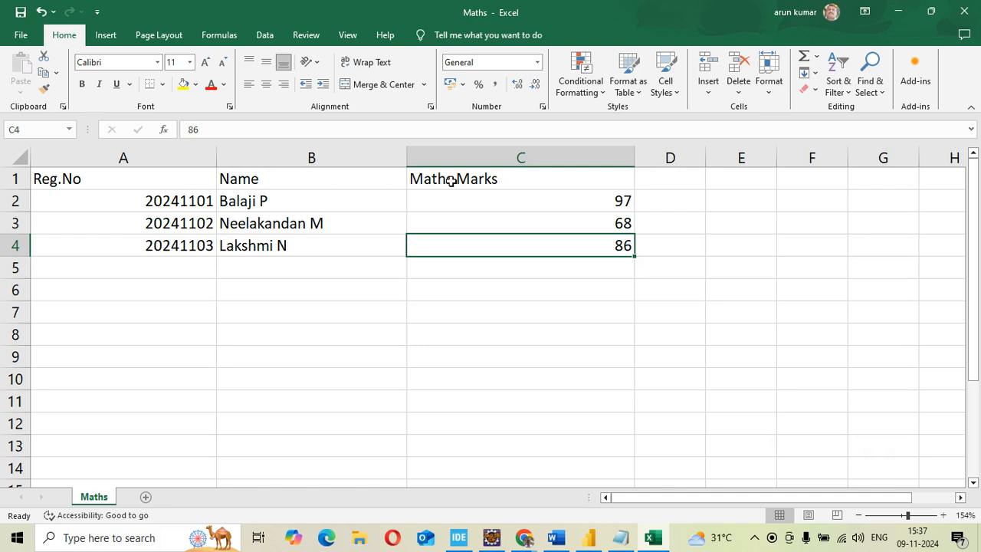
- Switch to Power BI Desktop and start a blank report
click(585, 539)
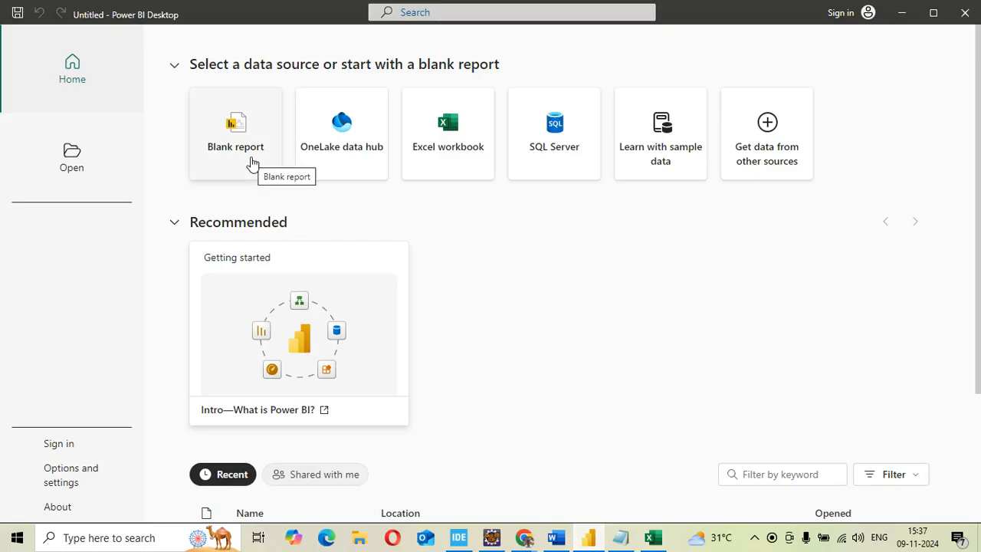
click(253, 165)
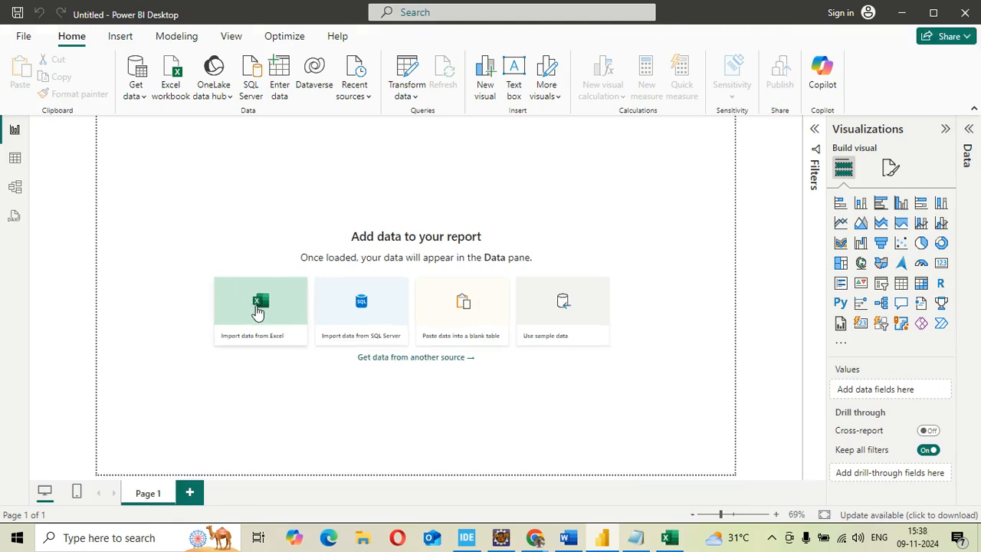
click(138, 92)
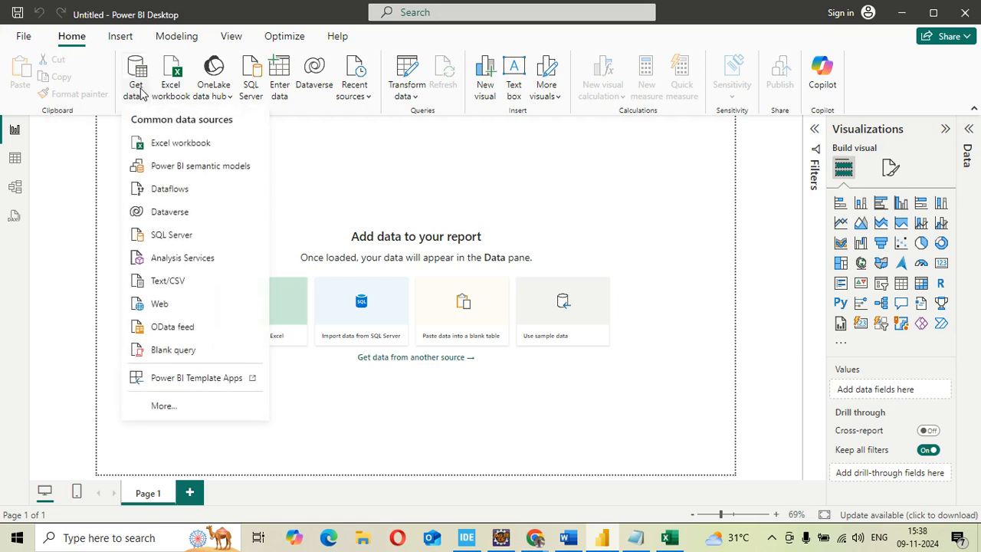
click(161, 144)
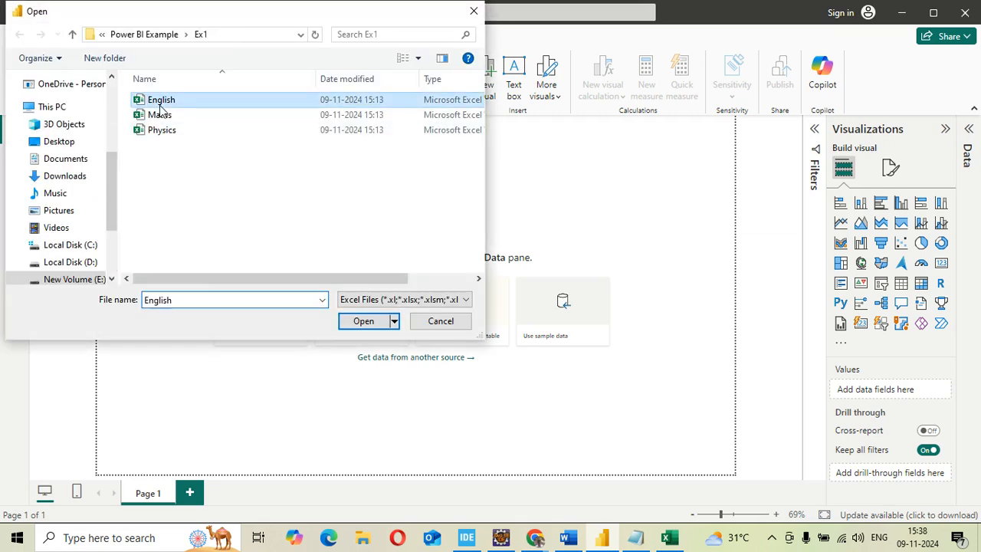
double_click(160, 101)
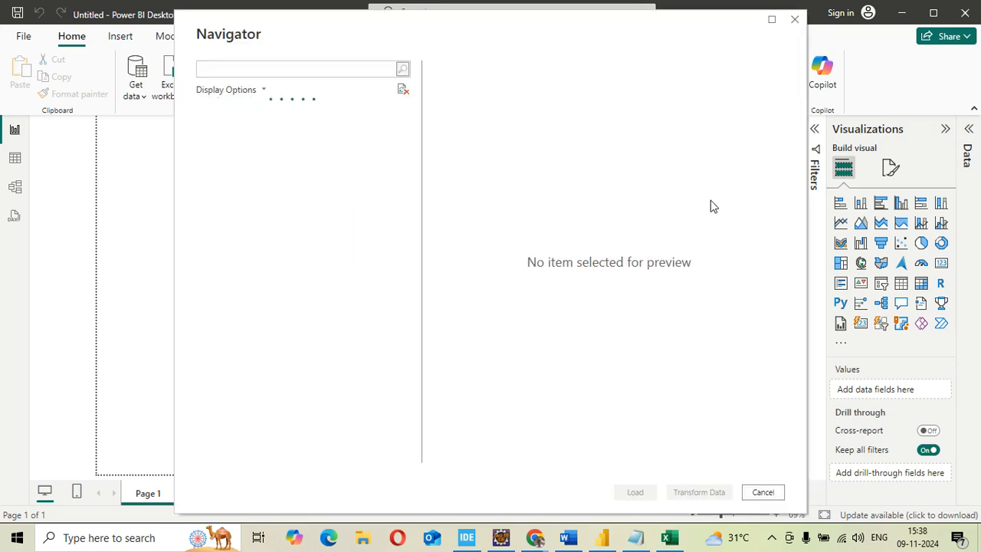
click(762, 493)
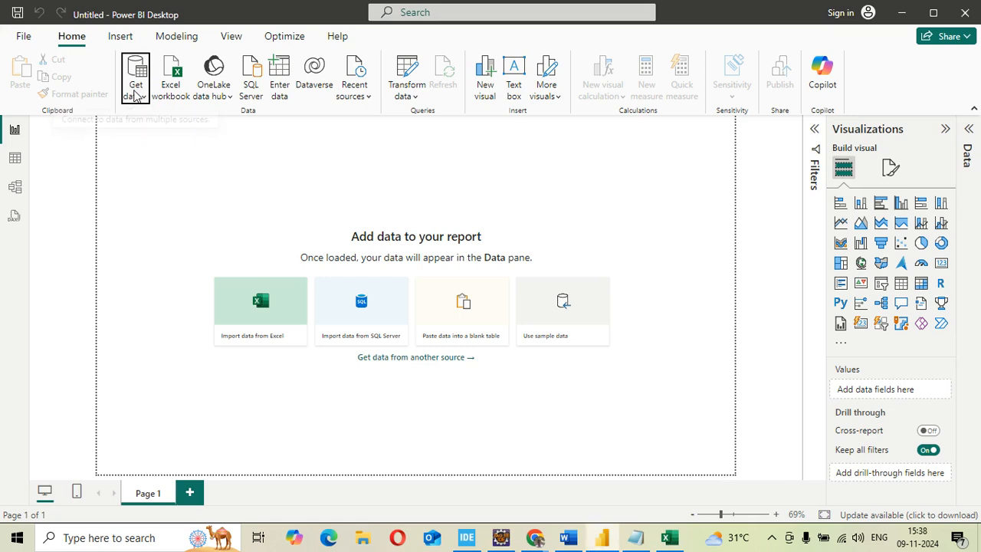
- Load the English sheet from the English workbook in the inner Power Bi Example folder and show the table's fields
click(138, 98)
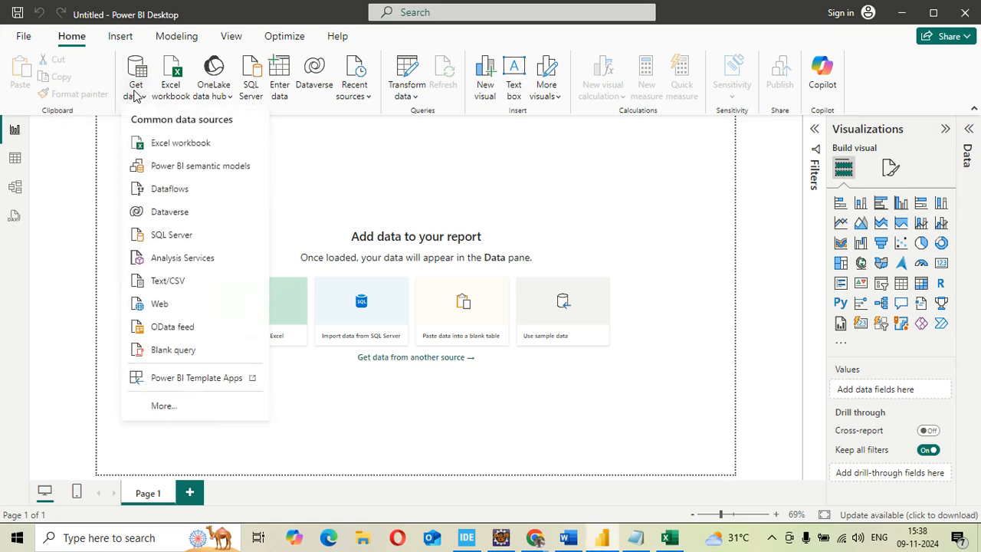
click(164, 143)
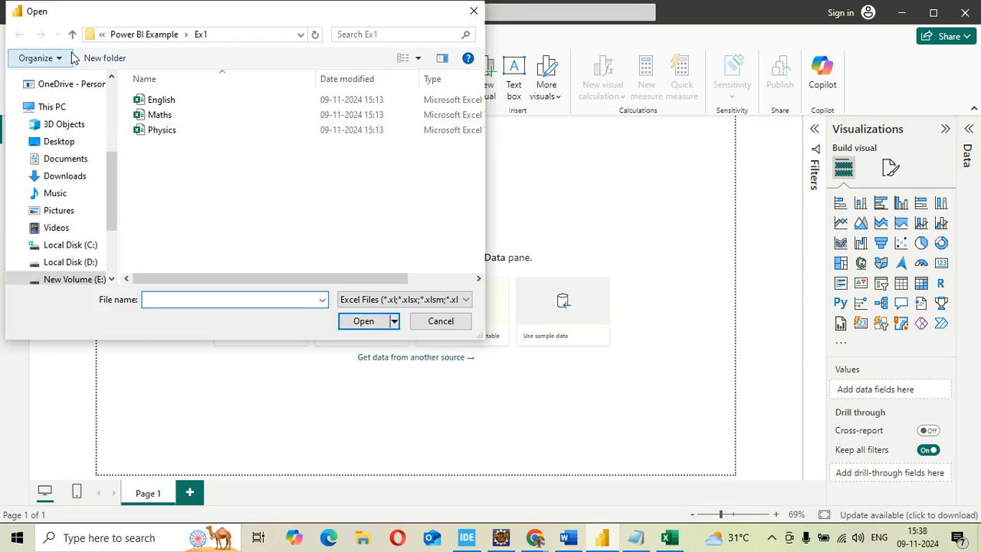
click(73, 35)
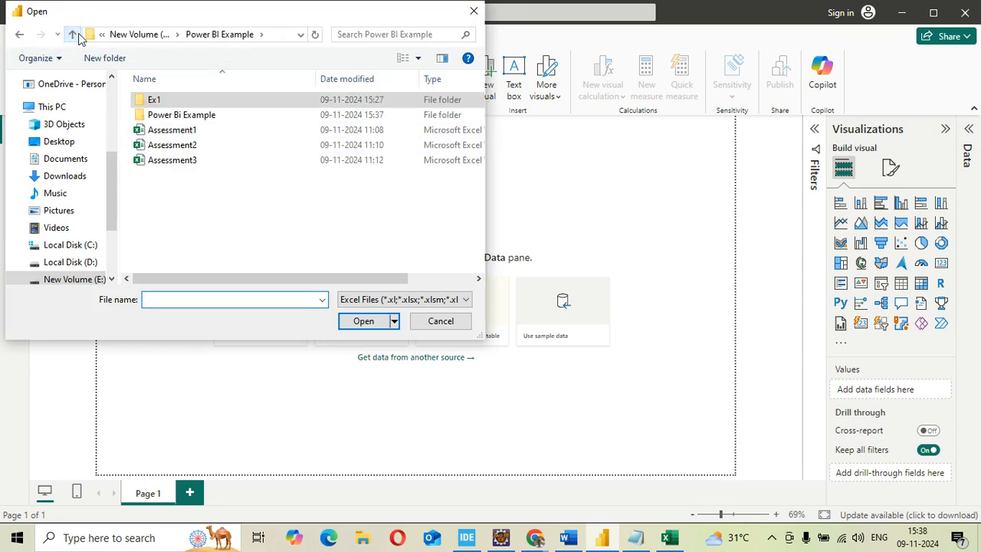
double_click(164, 114)
click(163, 106)
double_click(163, 105)
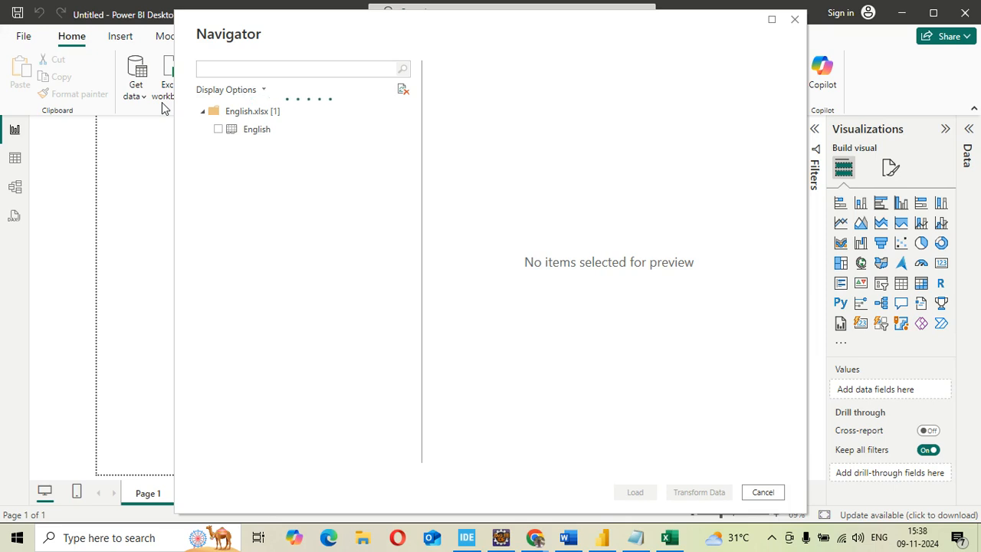
click(219, 130)
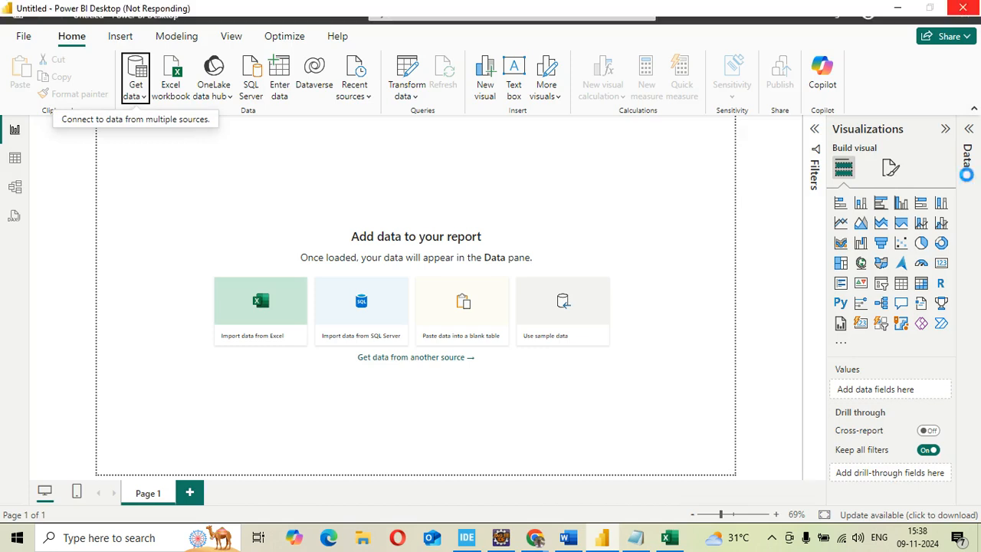
click(968, 157)
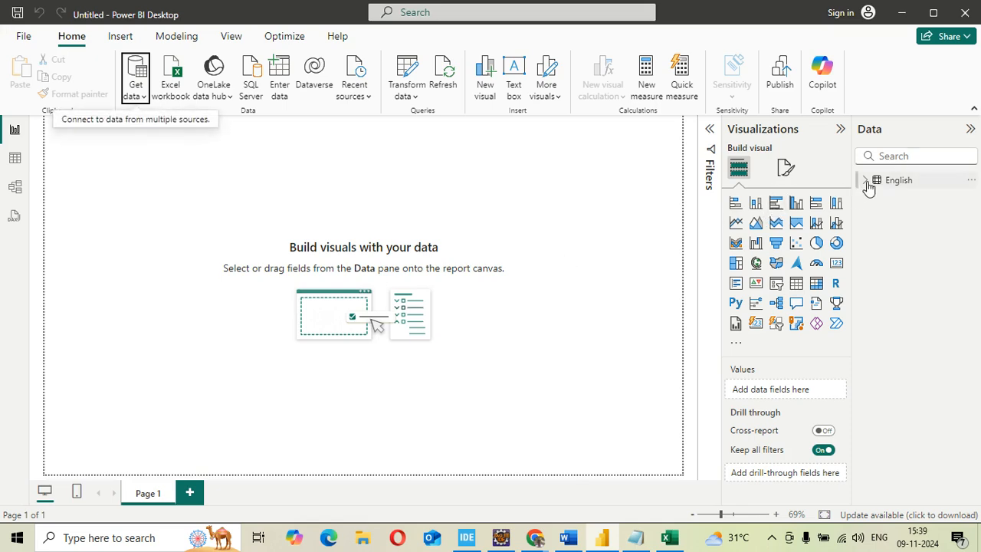
click(866, 182)
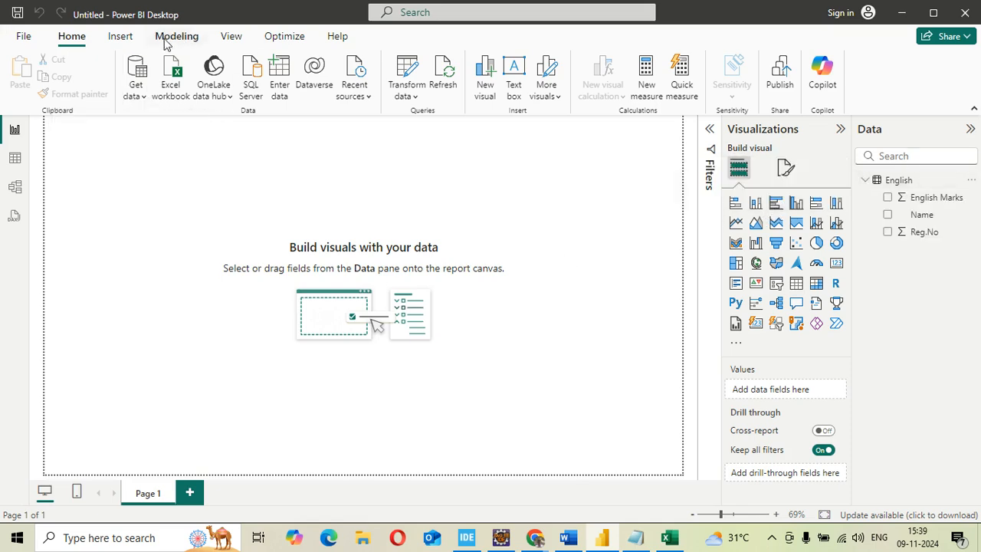
- Load the Maths sheet from the Maths Excel workbook in the inner Power Bi Example folder
click(140, 72)
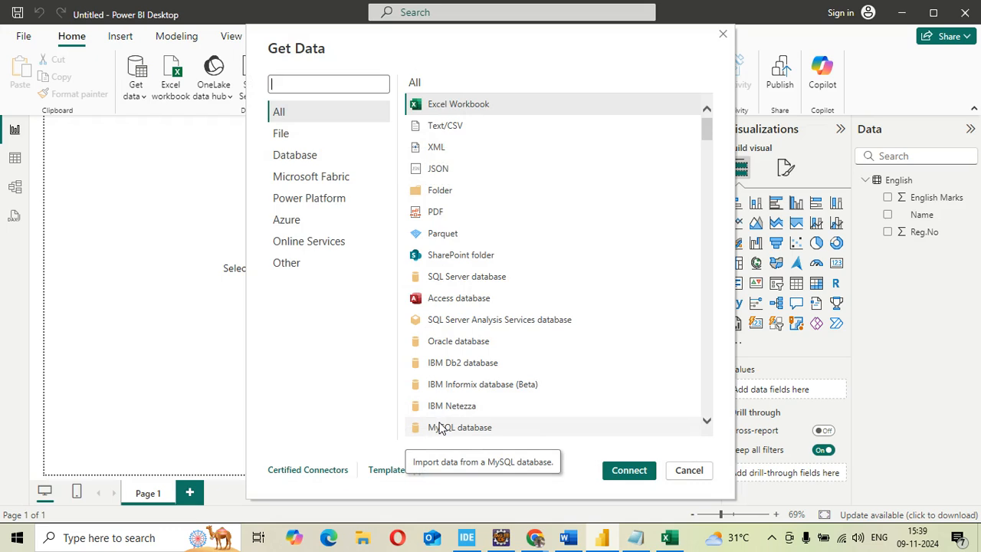
click(456, 109)
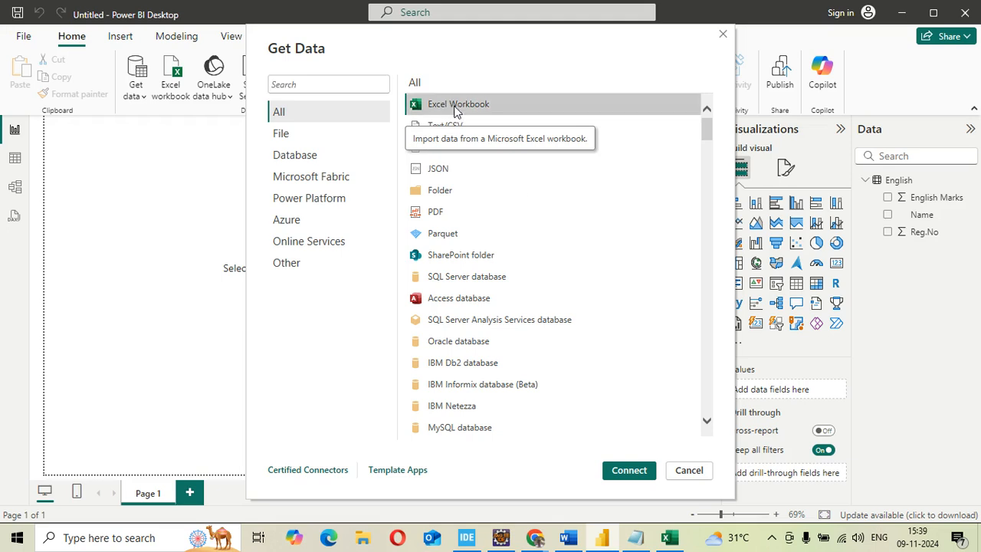
click(630, 470)
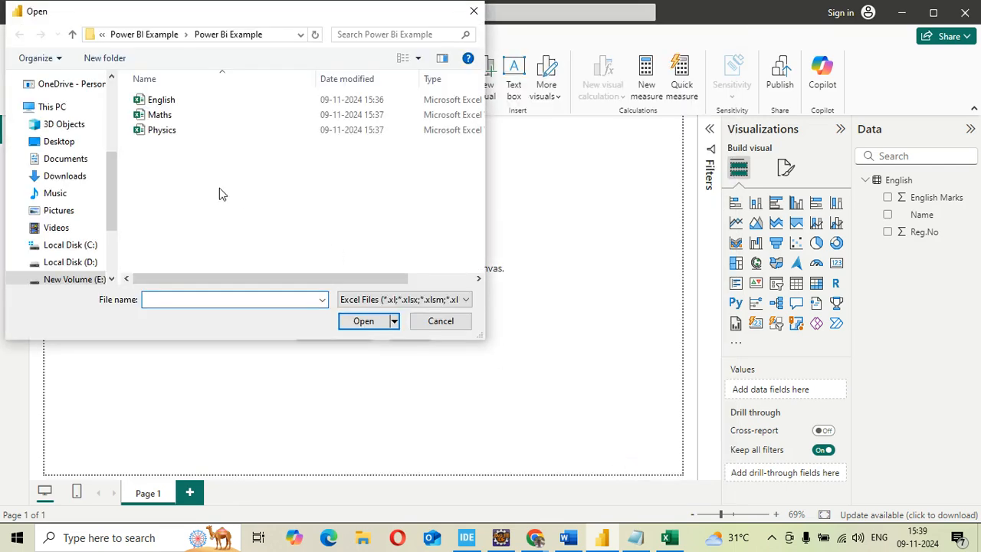
double_click(157, 115)
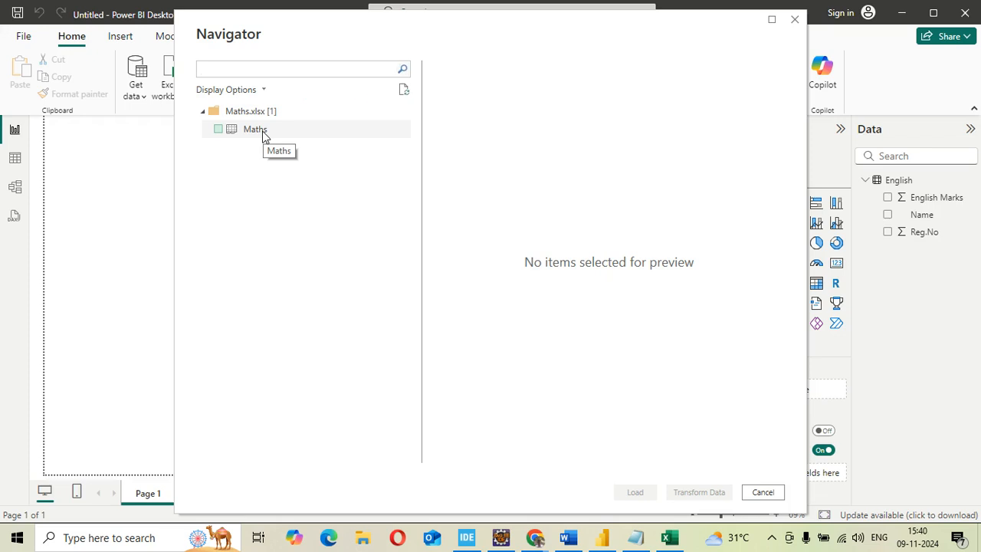
click(219, 131)
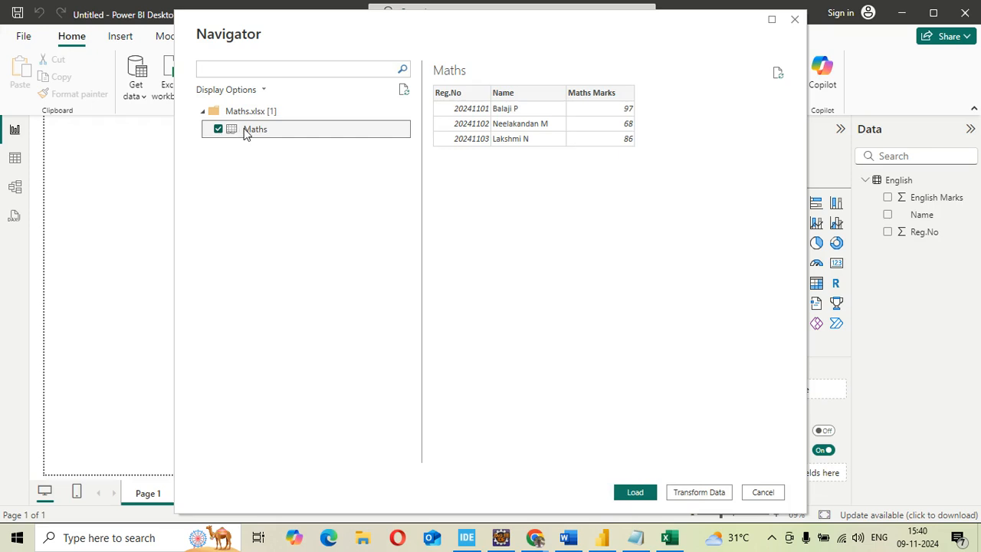
click(635, 493)
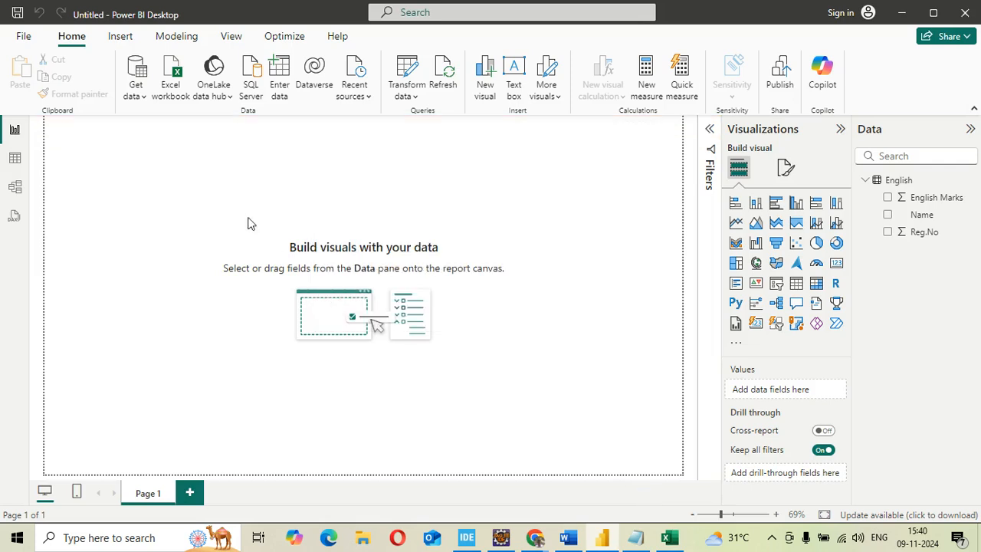
- Load the Physics sheet from the Physics Excel workbook in the inner Power Bi Example folder
click(136, 90)
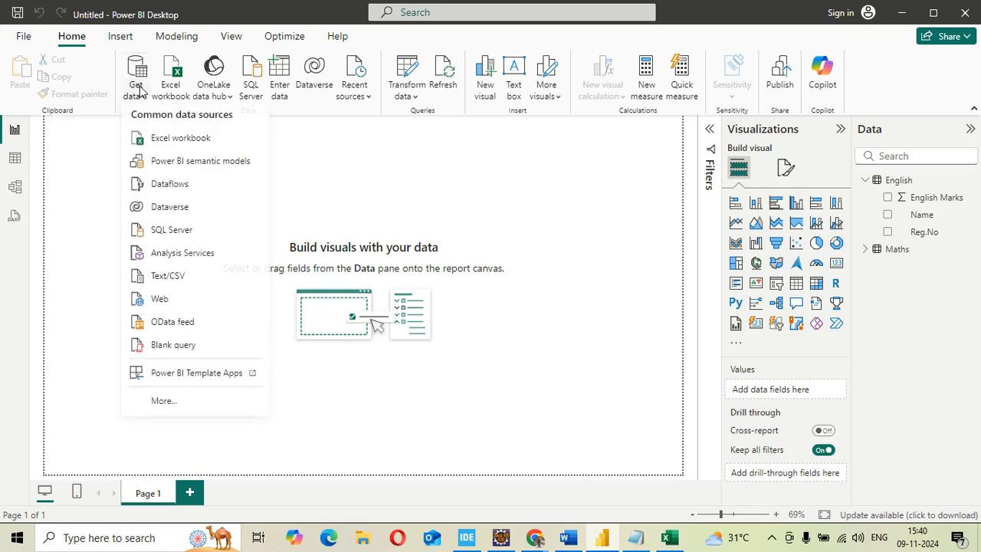
click(167, 145)
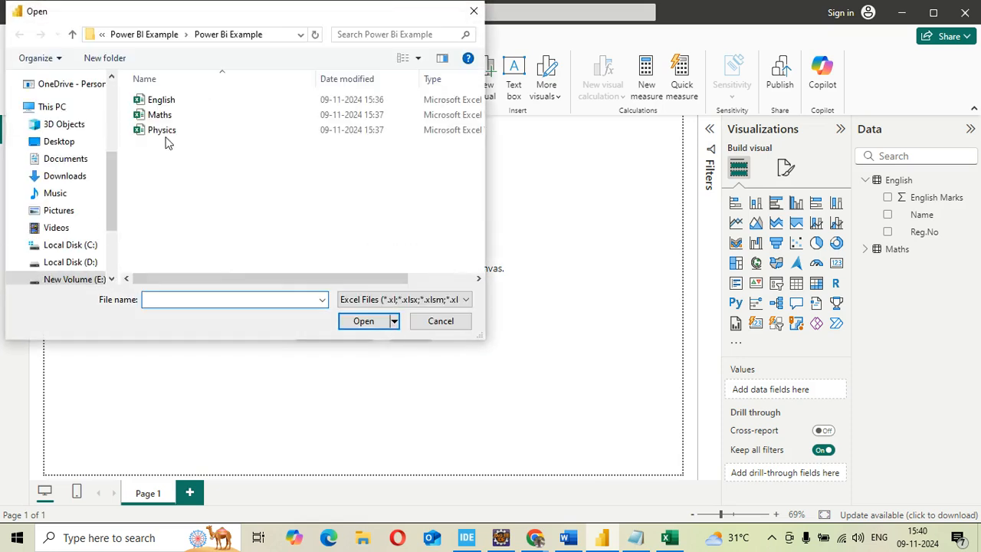
double_click(167, 137)
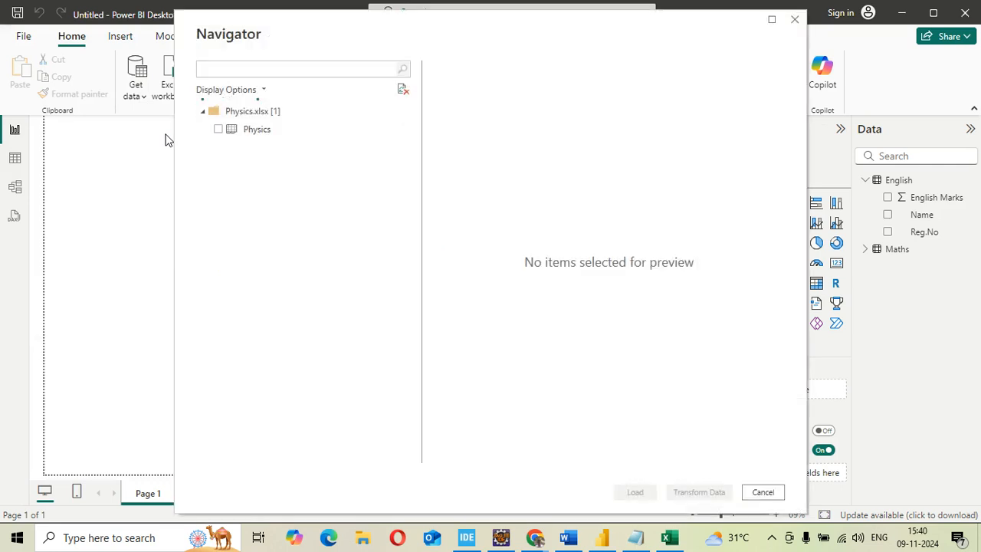
click(219, 130)
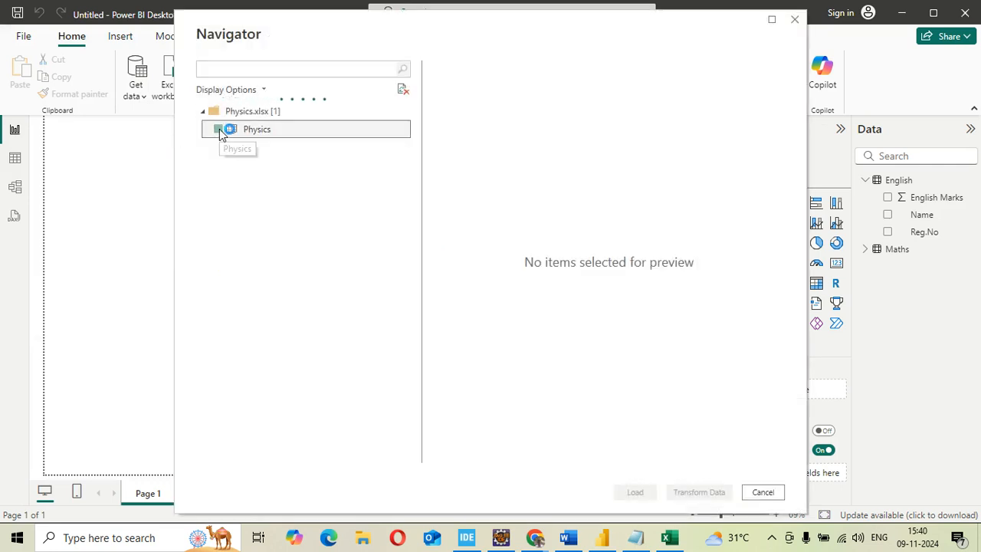
click(633, 492)
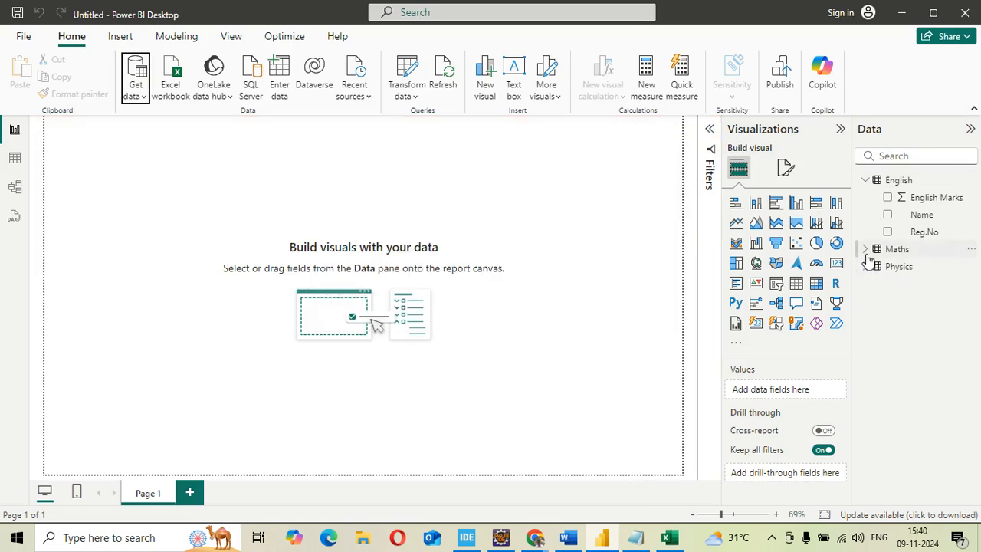
- Show the fields of the Maths and Physics tables, and open Table view to inspect the loaded data
click(865, 250)
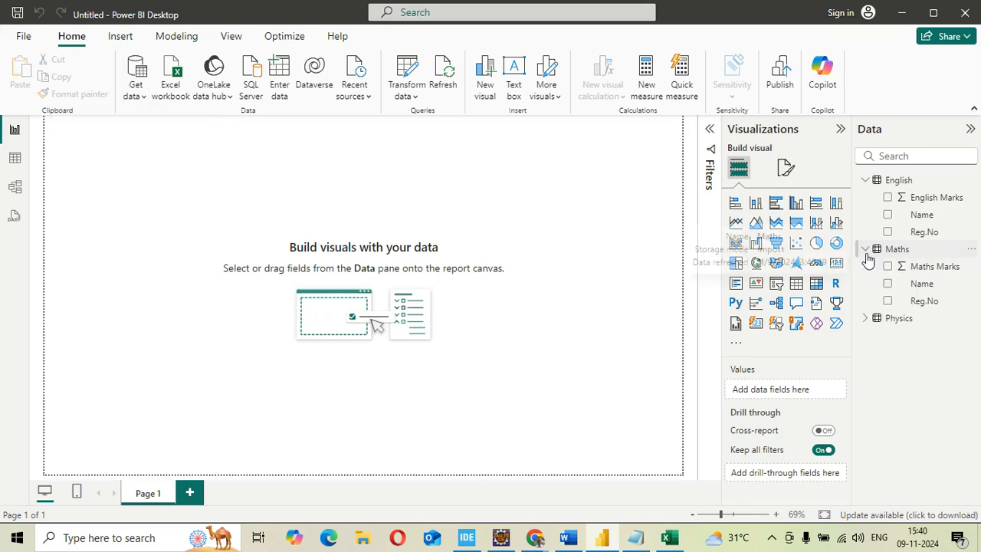
click(865, 318)
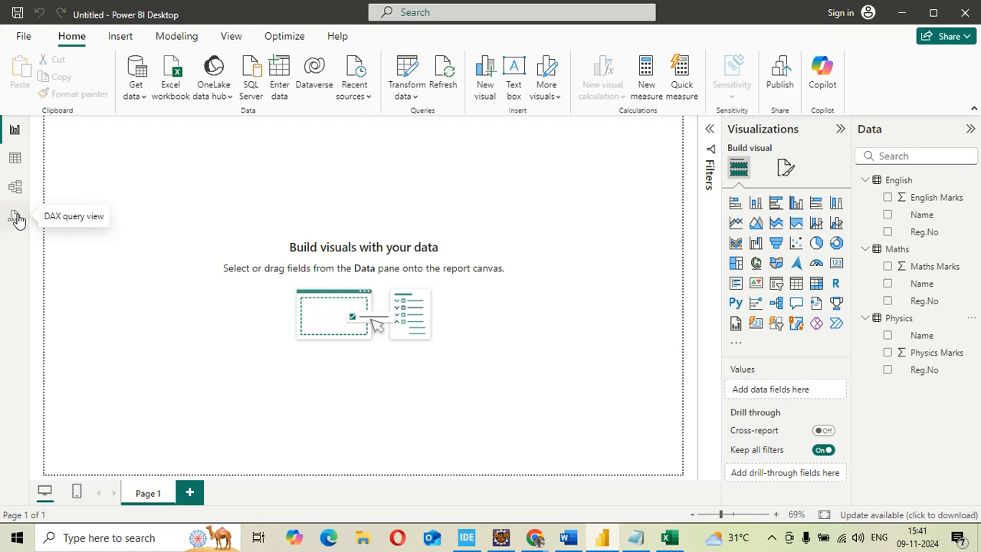
click(16, 160)
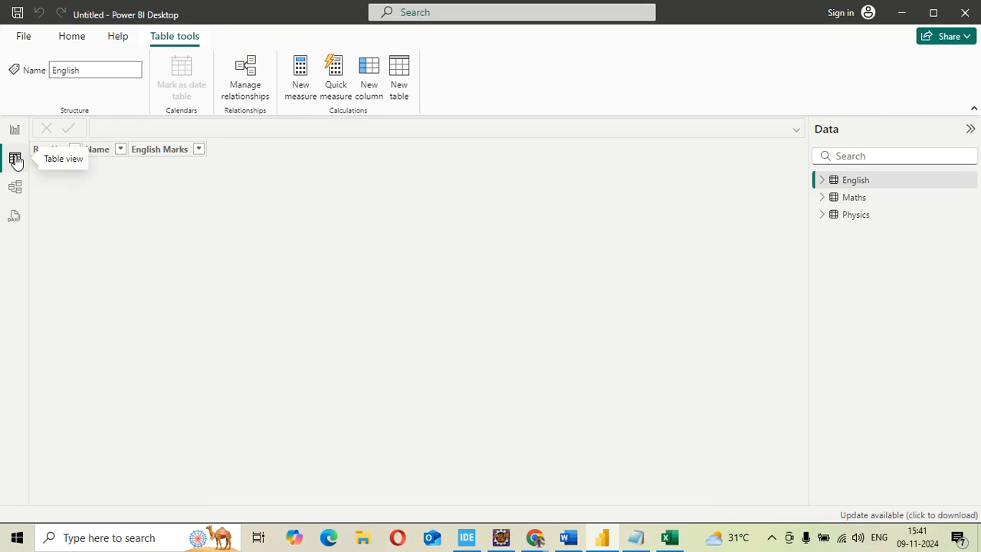
- Inspect the rows of the Maths, Physics and English tables in Table view
click(851, 198)
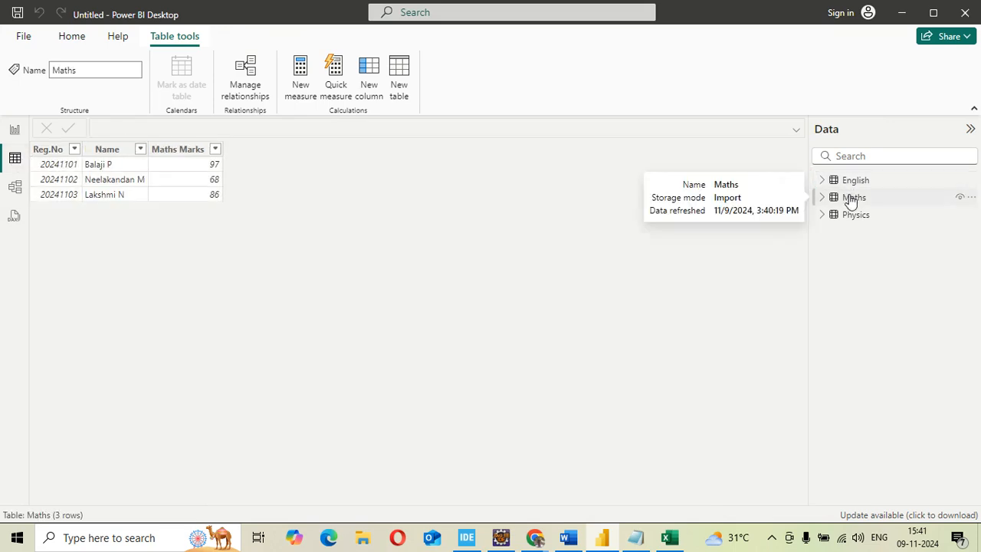
click(851, 216)
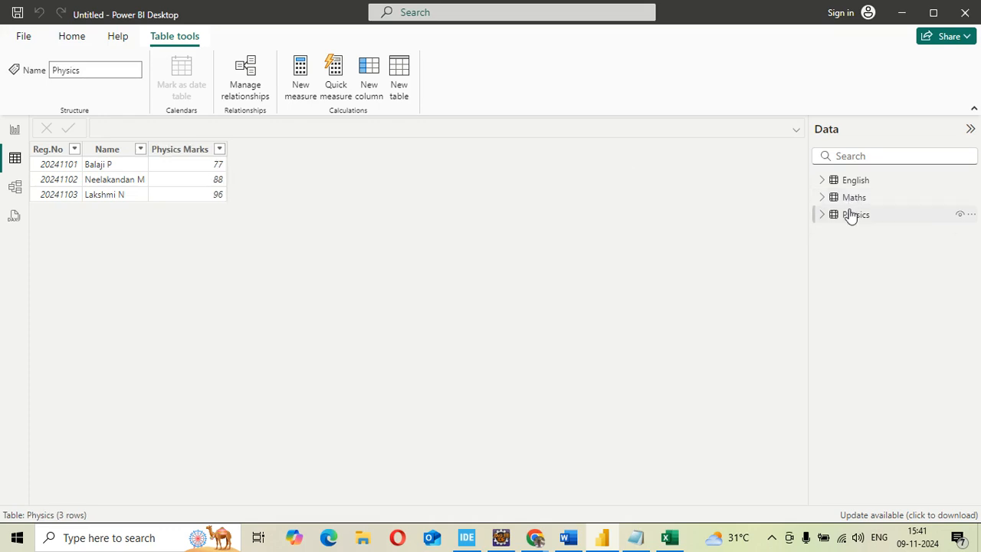
click(853, 200)
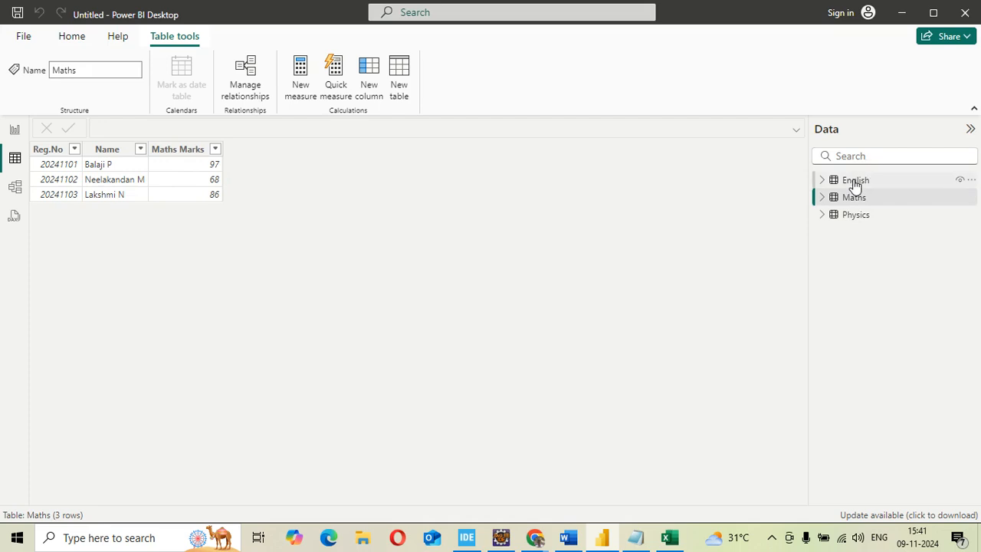
click(854, 183)
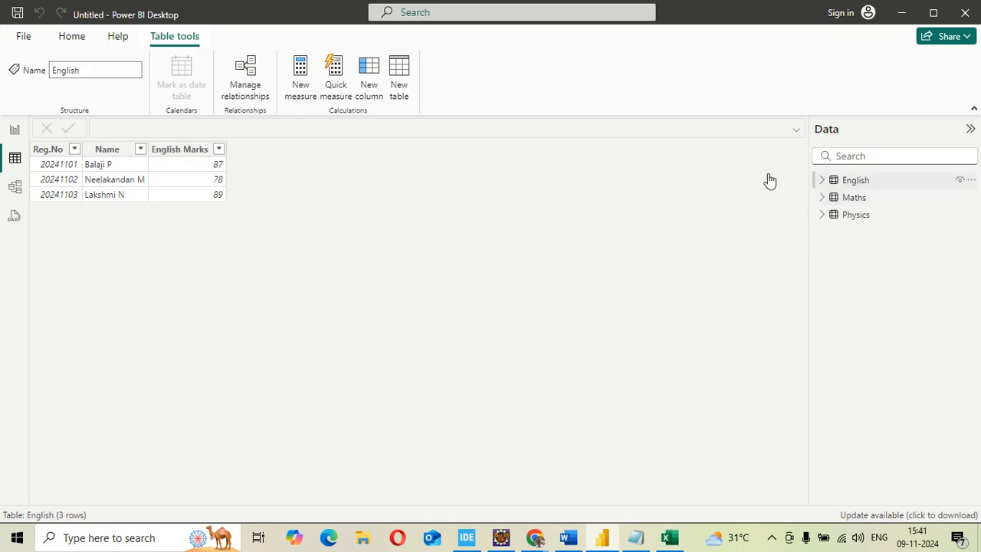
- Open Model view and examine the relationship linking the English and Physics tables
click(16, 187)
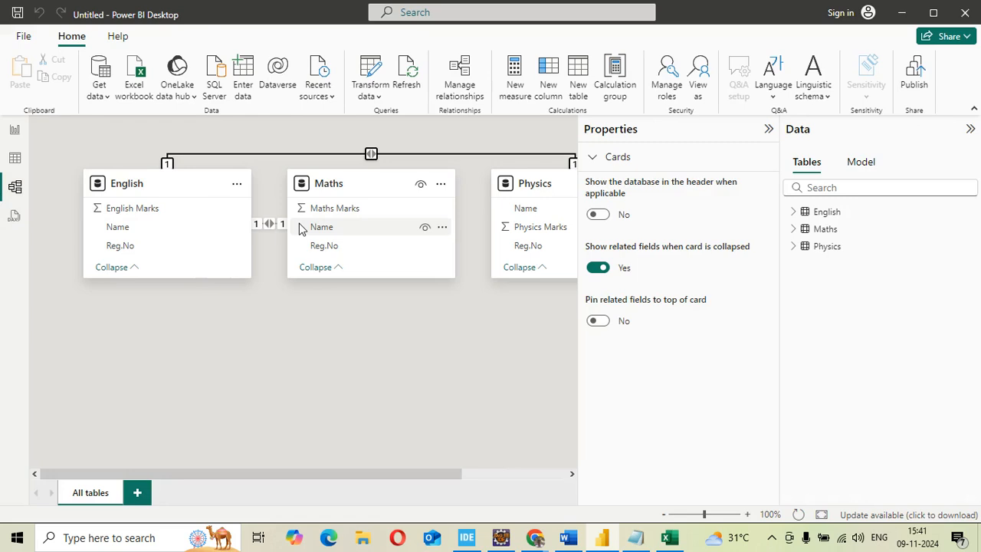
drag(446, 475, 405, 490)
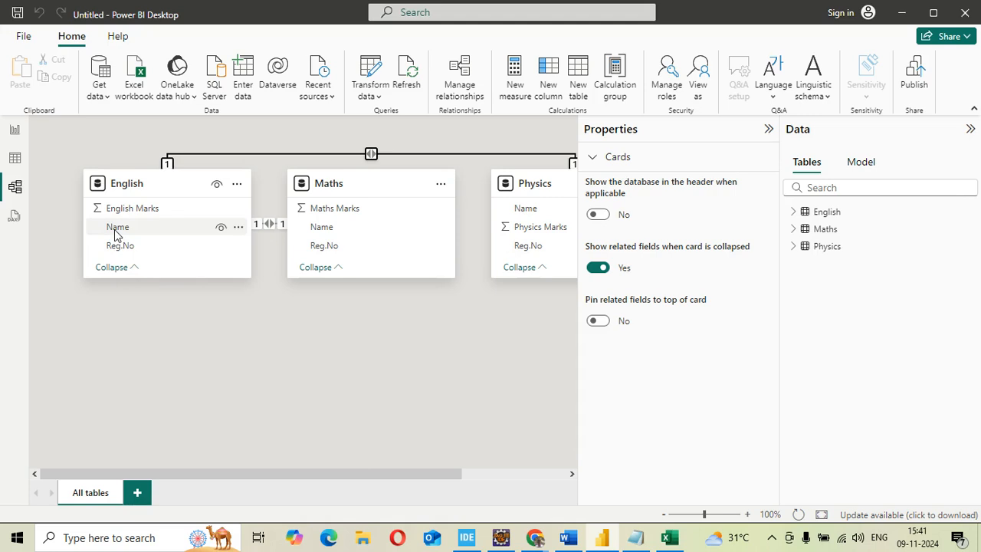
click(167, 159)
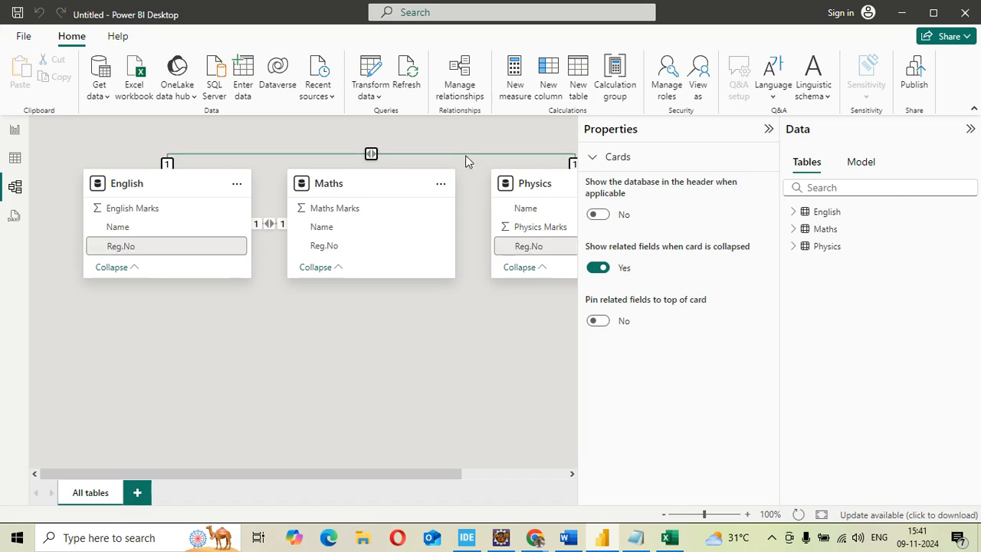
- Try to create a new relationship between the English and Physics tables on their Reg.No columns
click(463, 92)
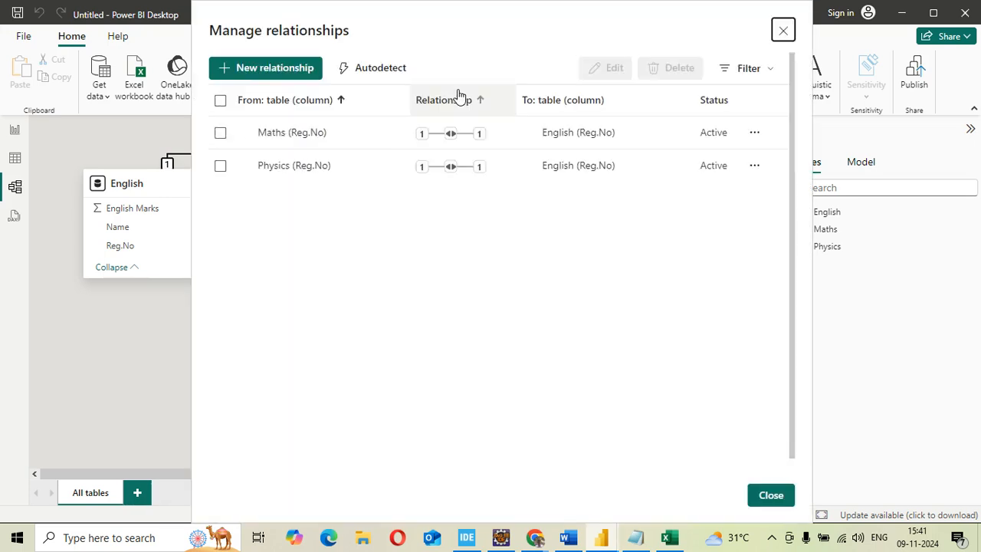
click(253, 69)
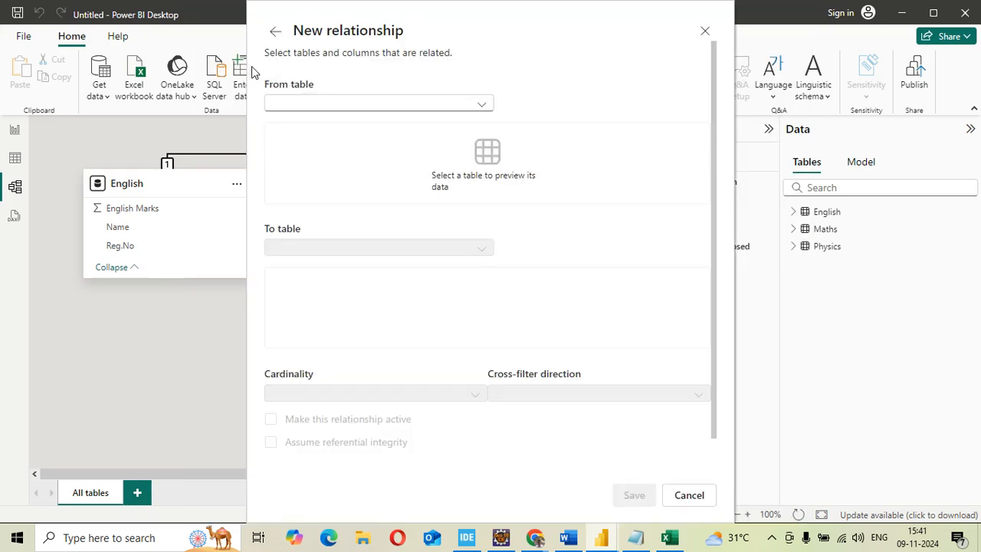
click(292, 100)
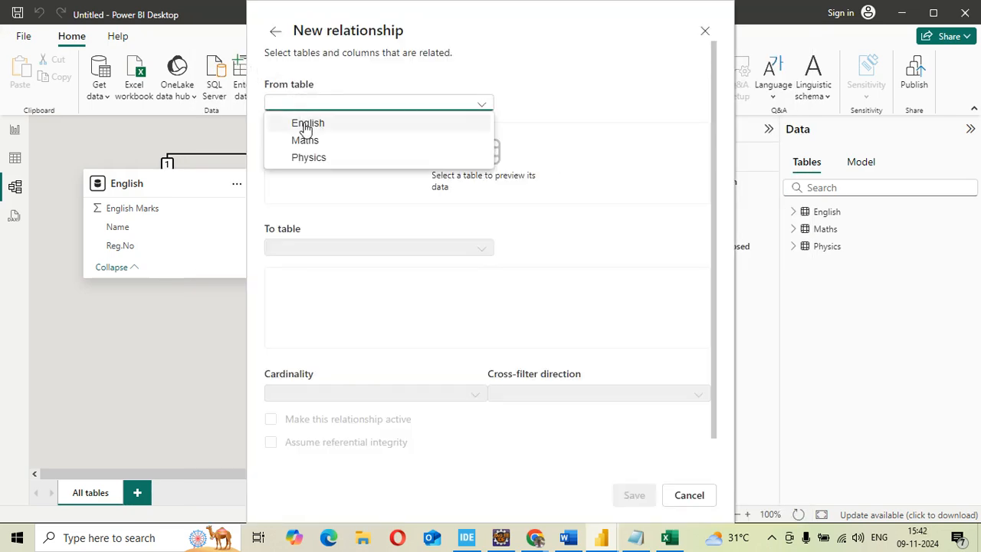
click(307, 124)
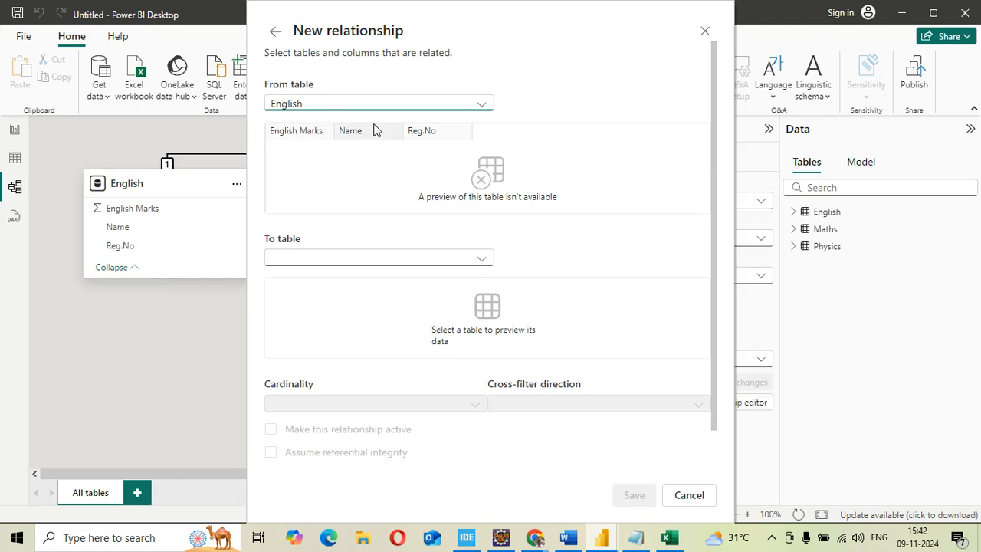
click(424, 130)
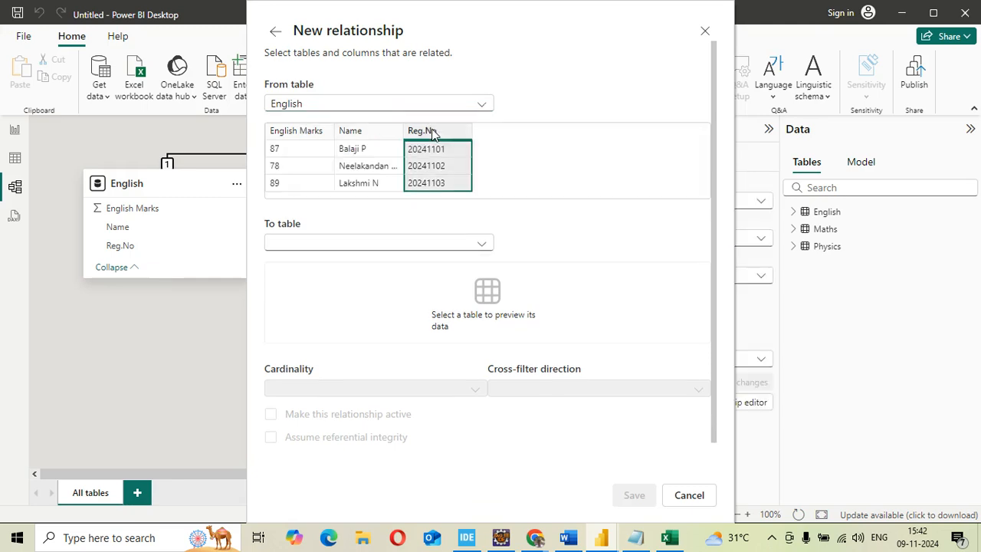
click(371, 246)
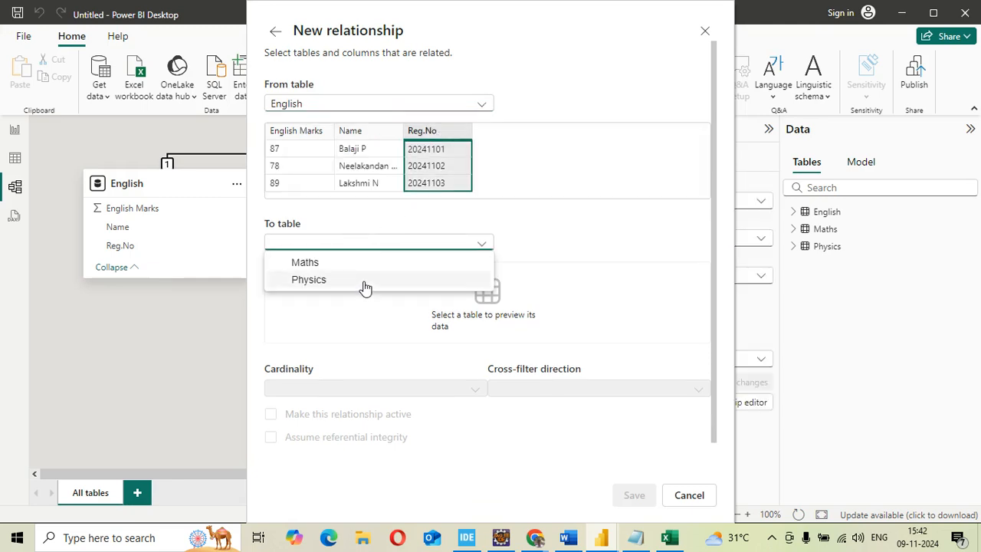
click(365, 281)
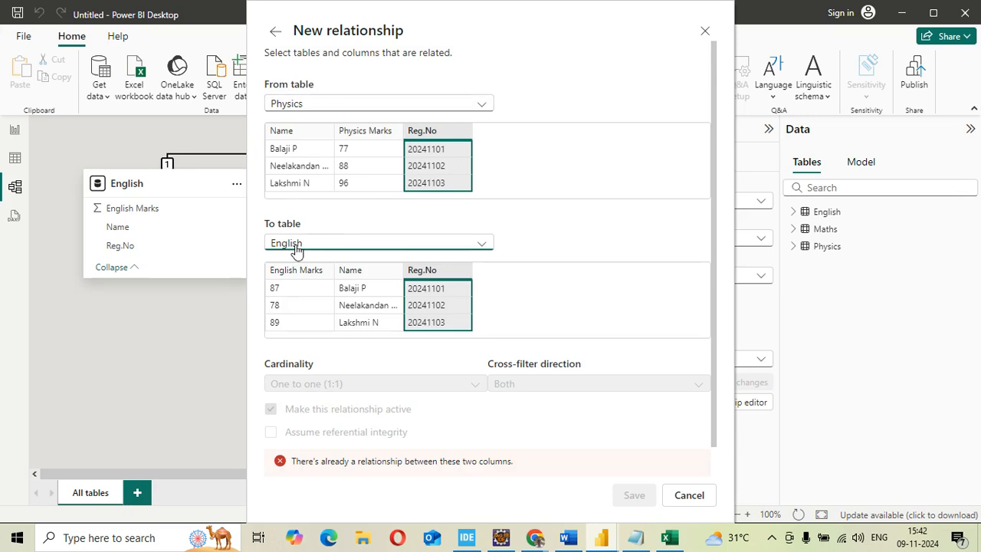
click(444, 273)
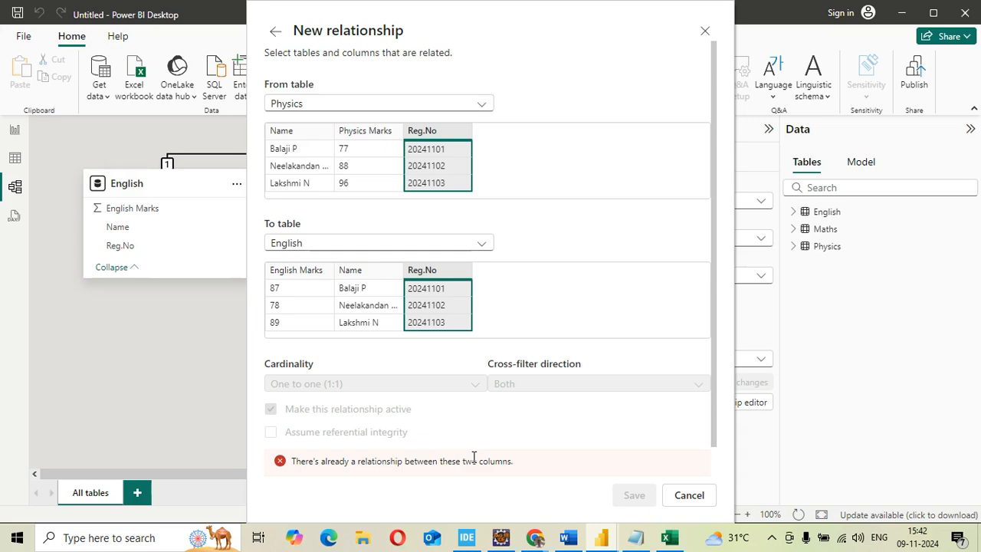
click(707, 33)
- Run relationship autodetection on the tables from the relationship manager, and close the manager
click(457, 83)
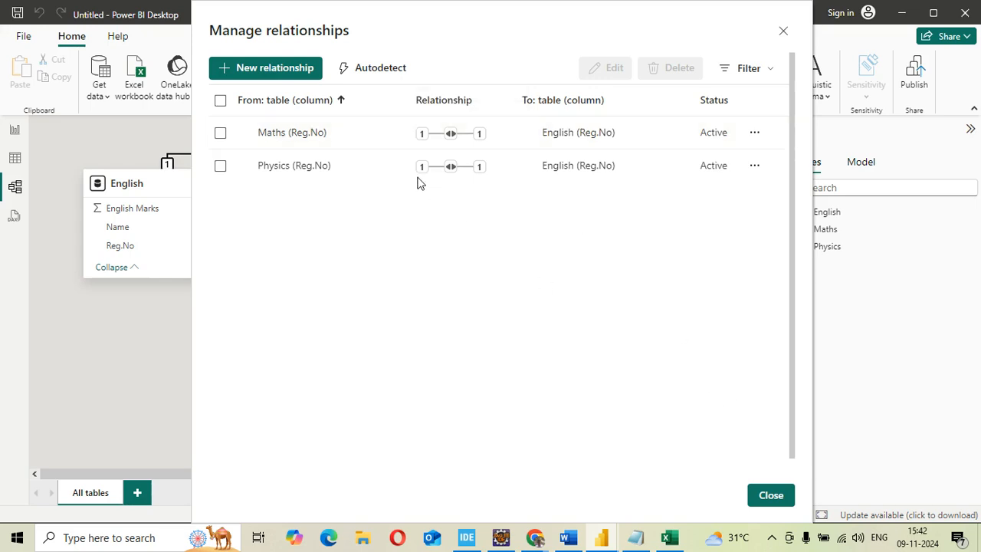
click(369, 68)
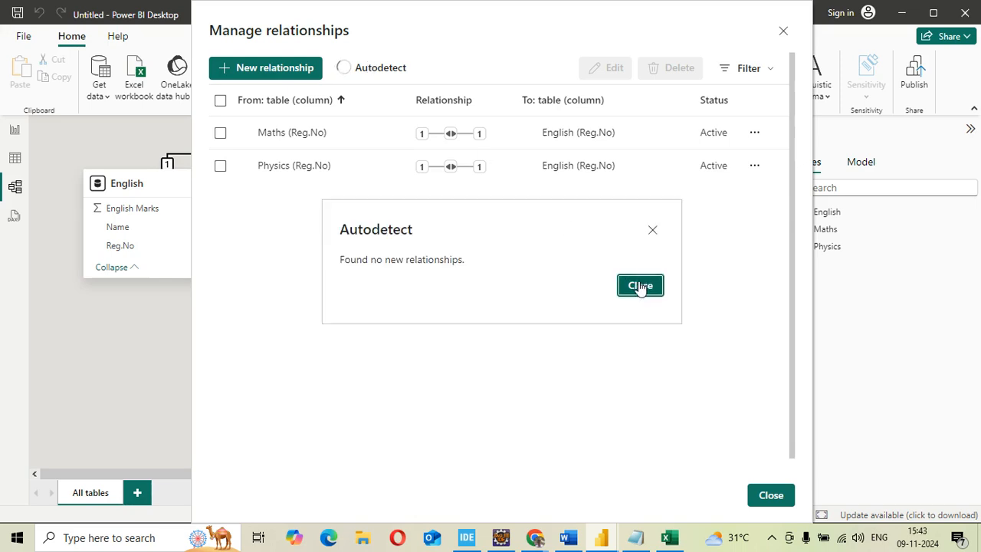
click(640, 286)
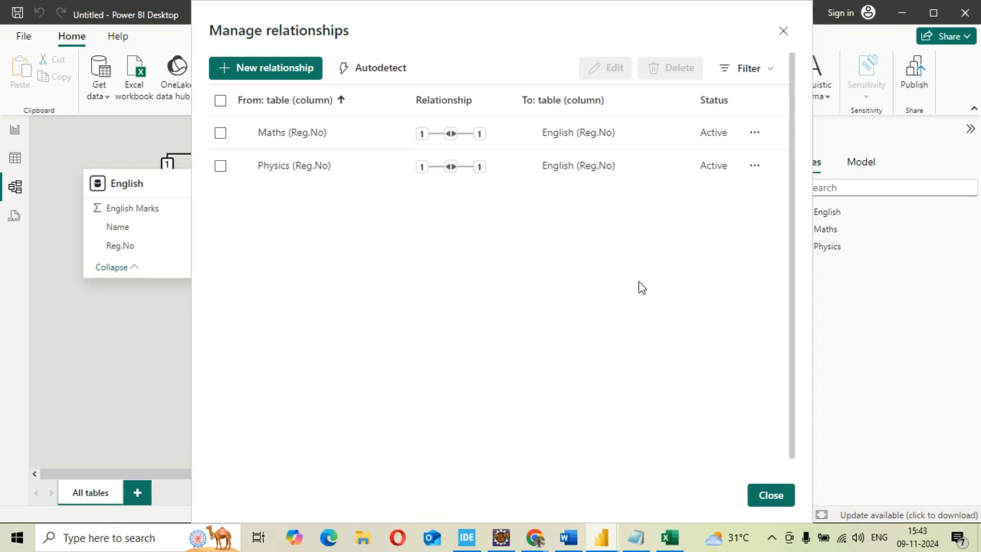
click(769, 495)
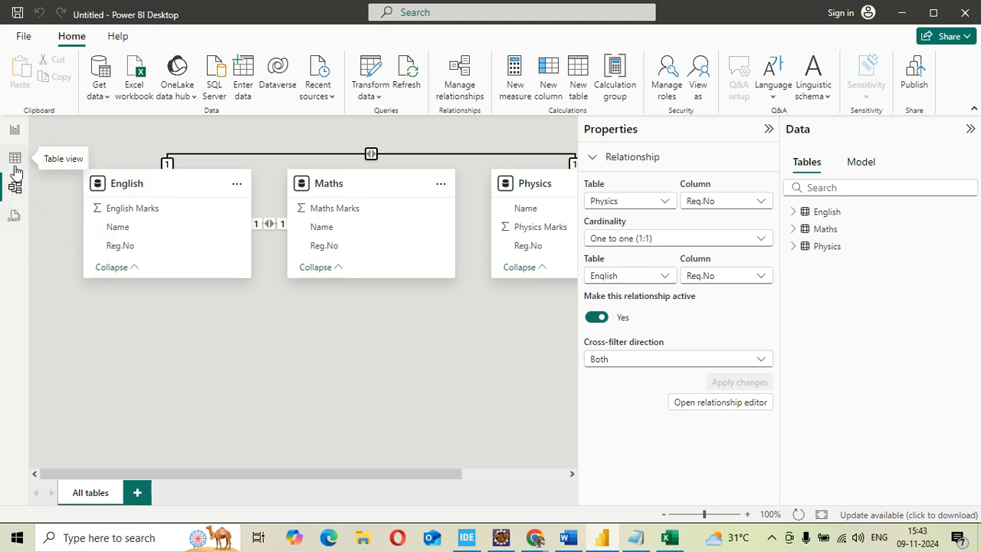
- Build a stacked column chart in Report view with the English table's Name on the X-axis and English Marks on the Y-axis
click(13, 131)
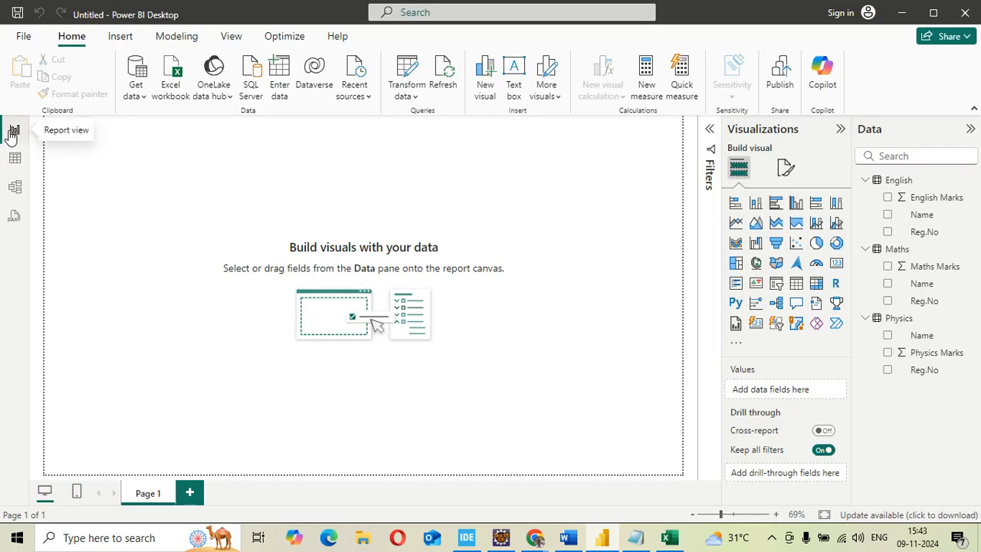
click(755, 203)
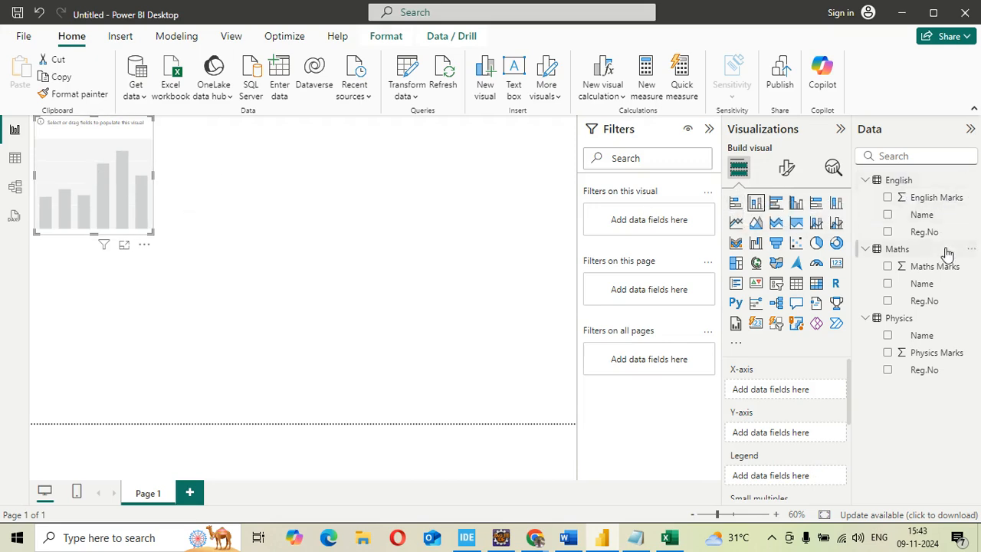
drag(922, 215, 90, 162)
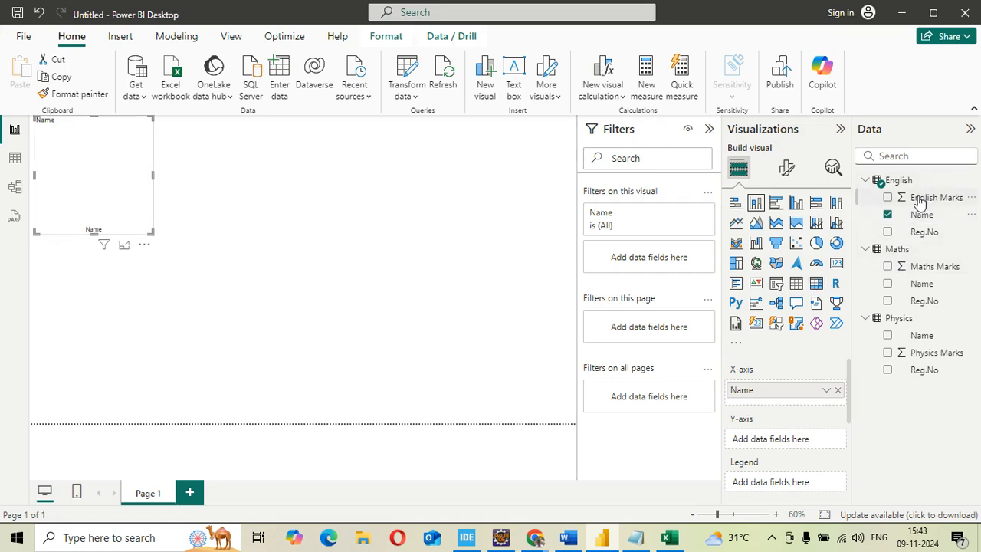
drag(924, 198, 787, 441)
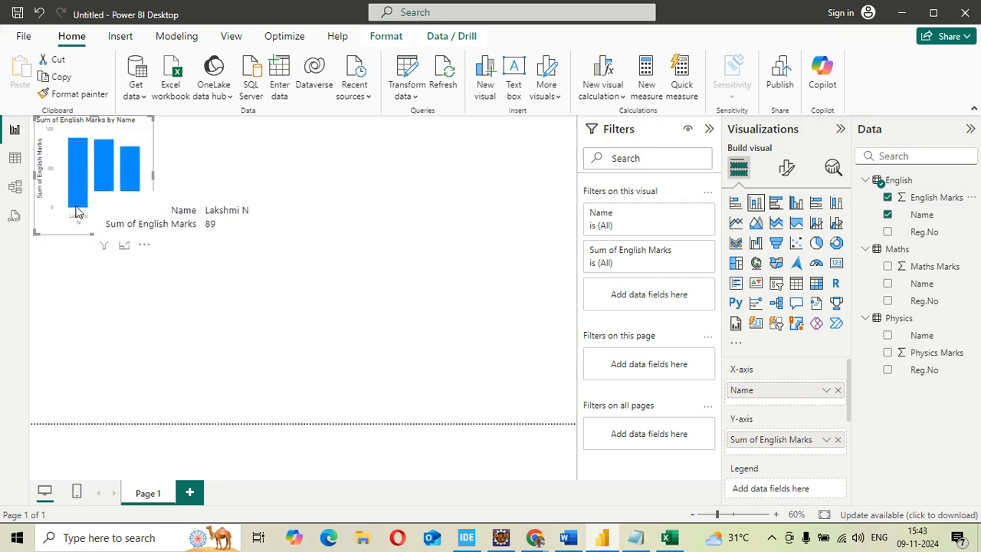
mouse_move(82, 145)
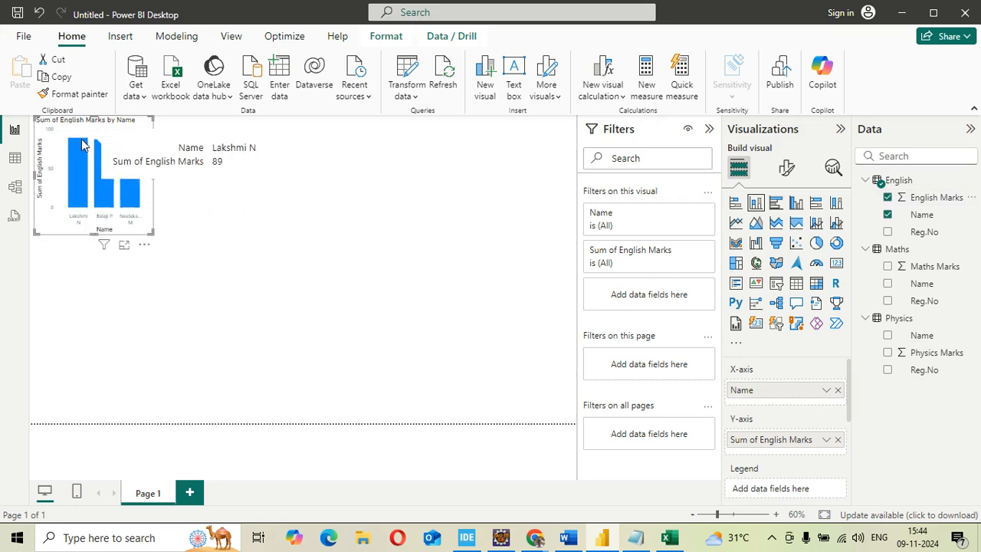
mouse_move(109, 169)
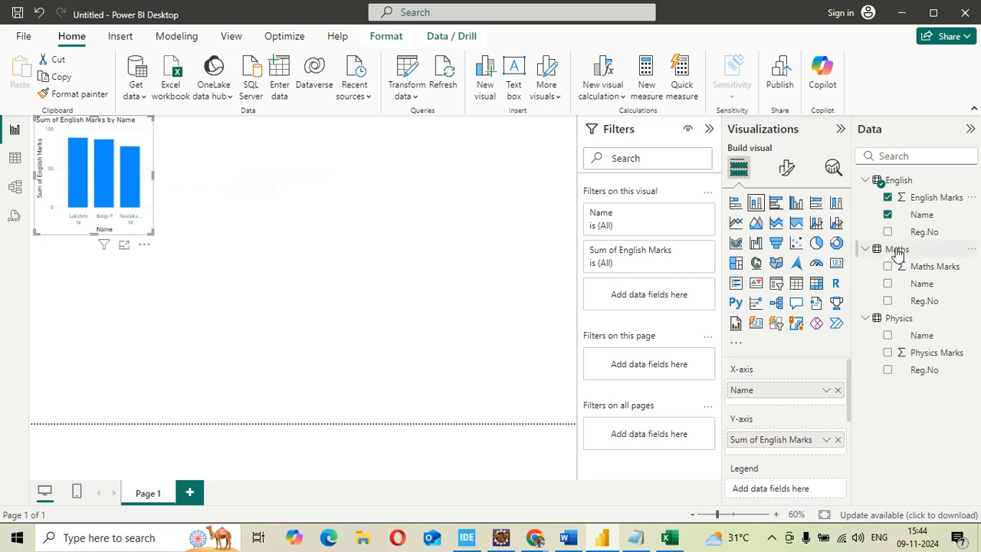
- Add a second stacked column chart beside the English one, showing Maths Marks by the Maths table's Name
drag(918, 286, 203, 140)
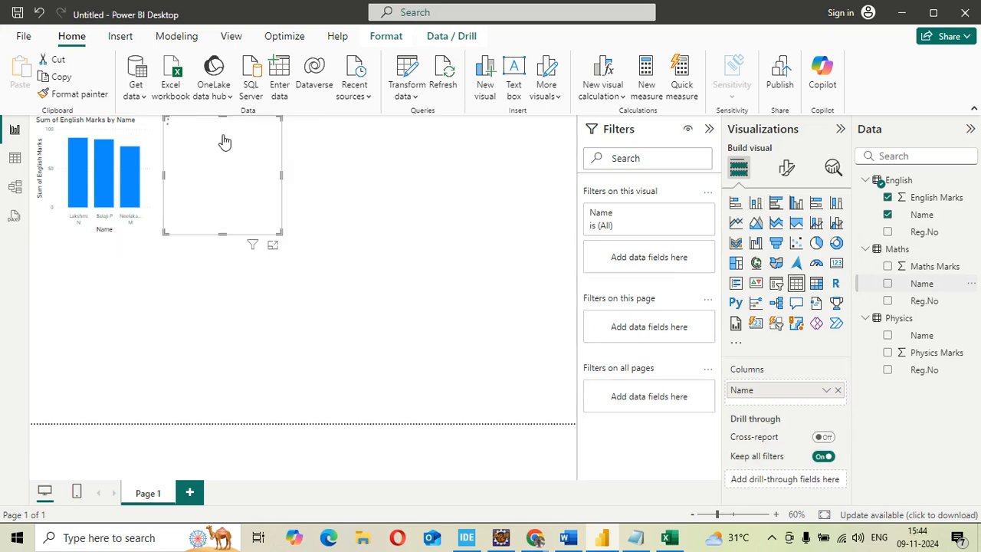
click(756, 203)
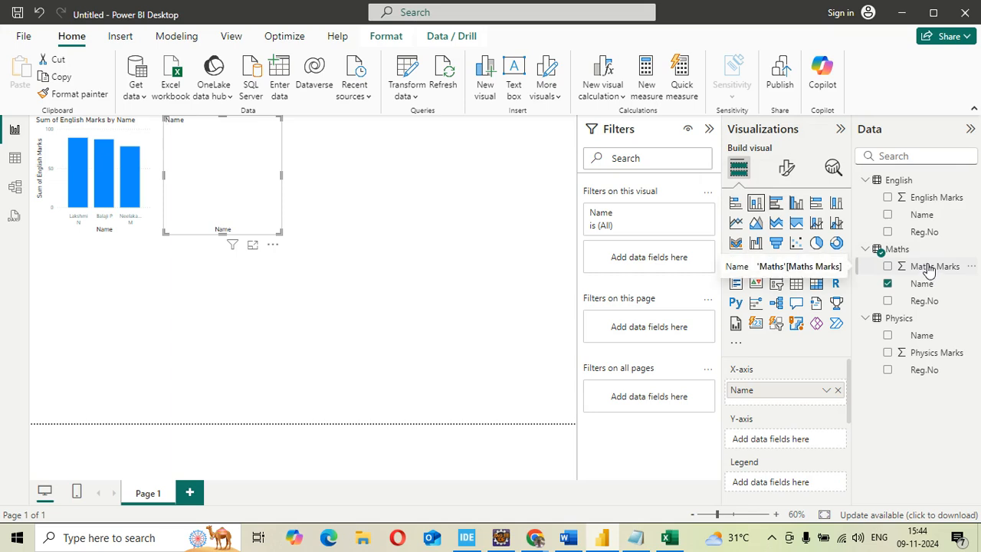
drag(929, 269, 800, 442)
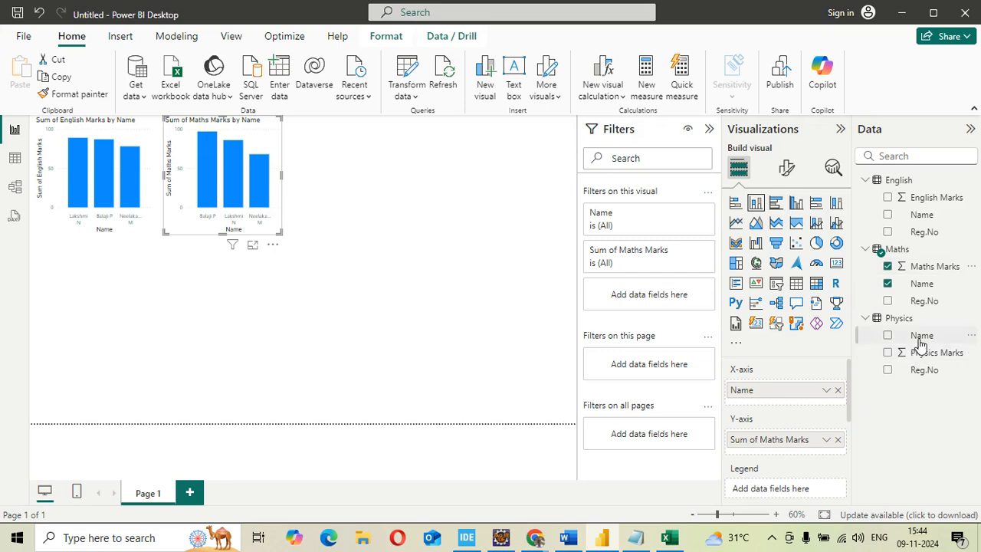
- Add a third stacked column chart beside the Maths one, showing Physics Marks by the Physics table's Name
drag(920, 343, 357, 163)
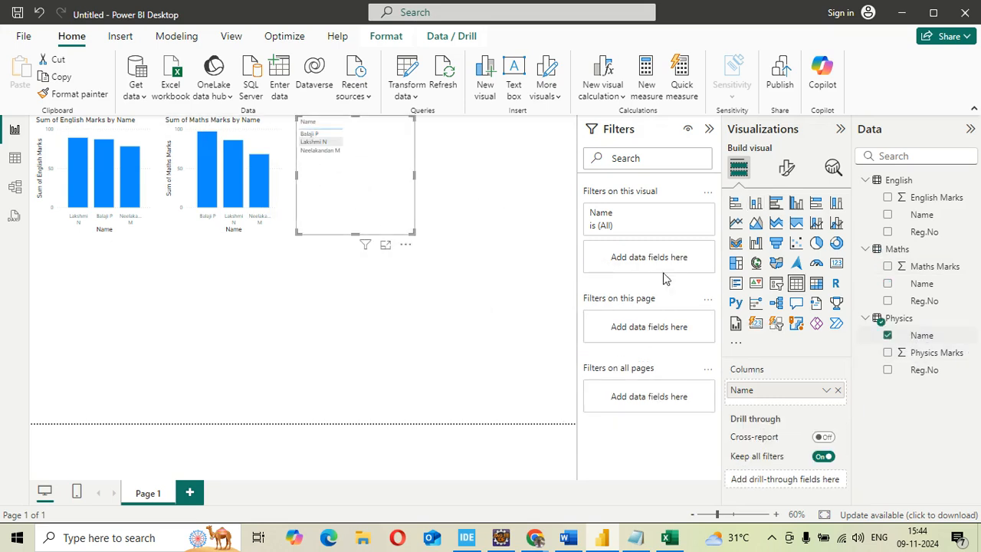
drag(923, 353, 859, 360)
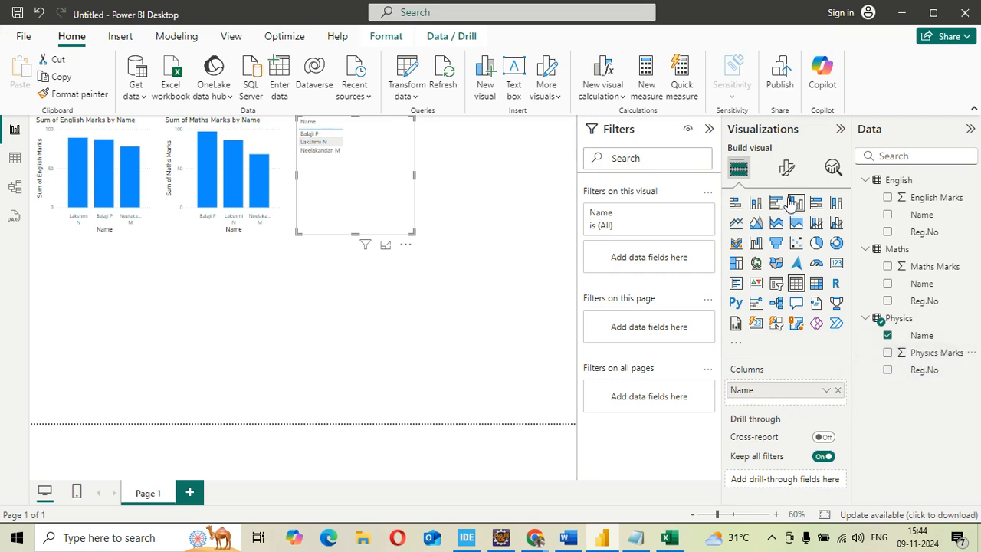
click(757, 202)
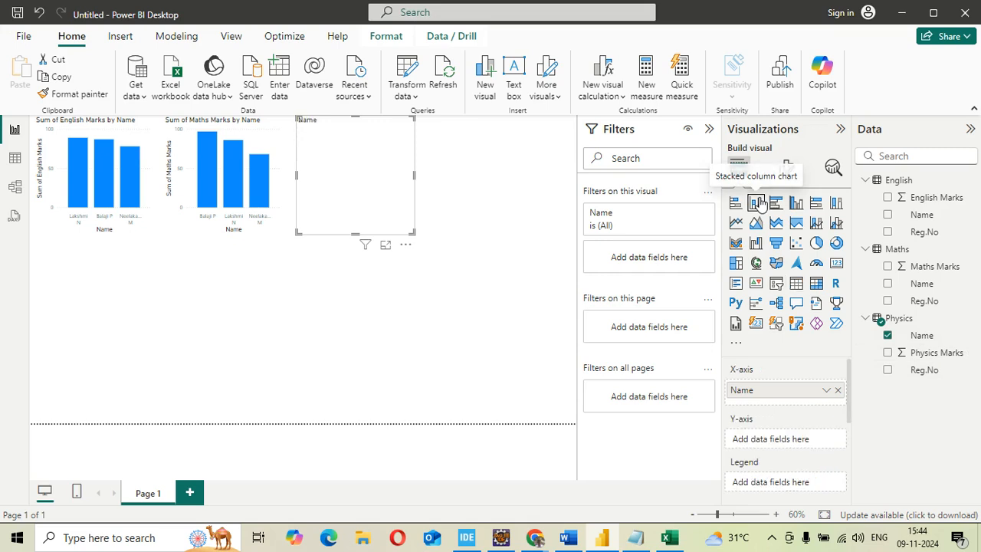
drag(920, 354, 778, 441)
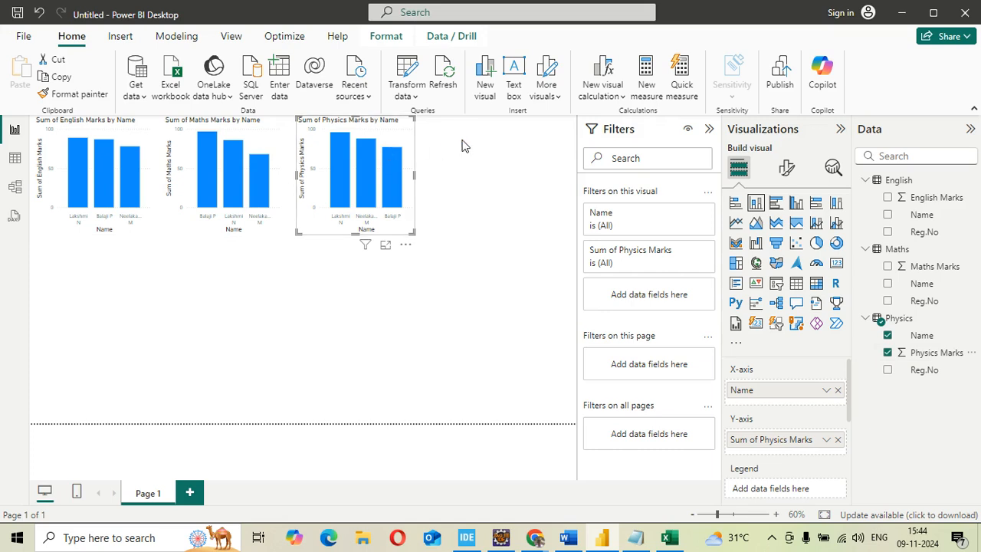
- Create a blank manually entered table with two columns, name it Total Marks, and load it into the model
click(279, 71)
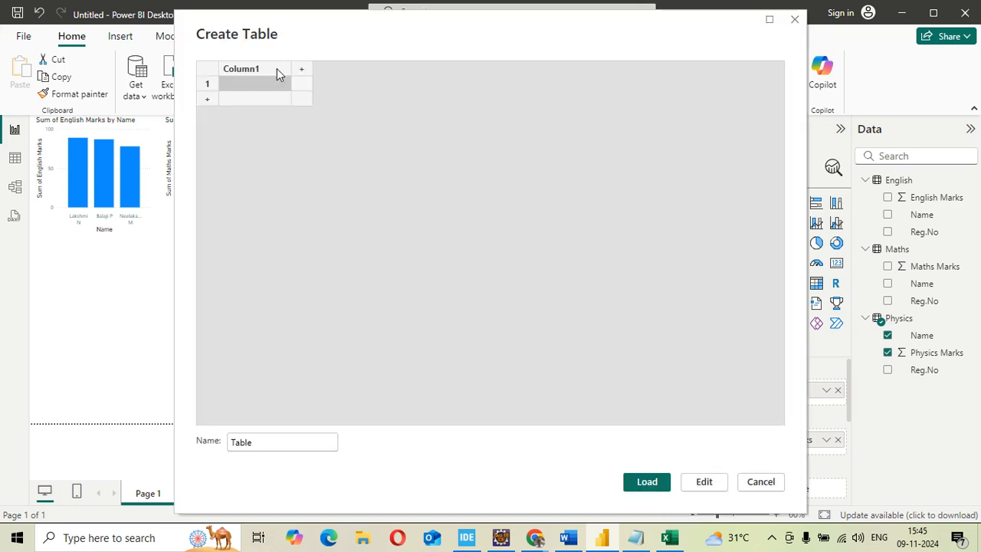
click(300, 68)
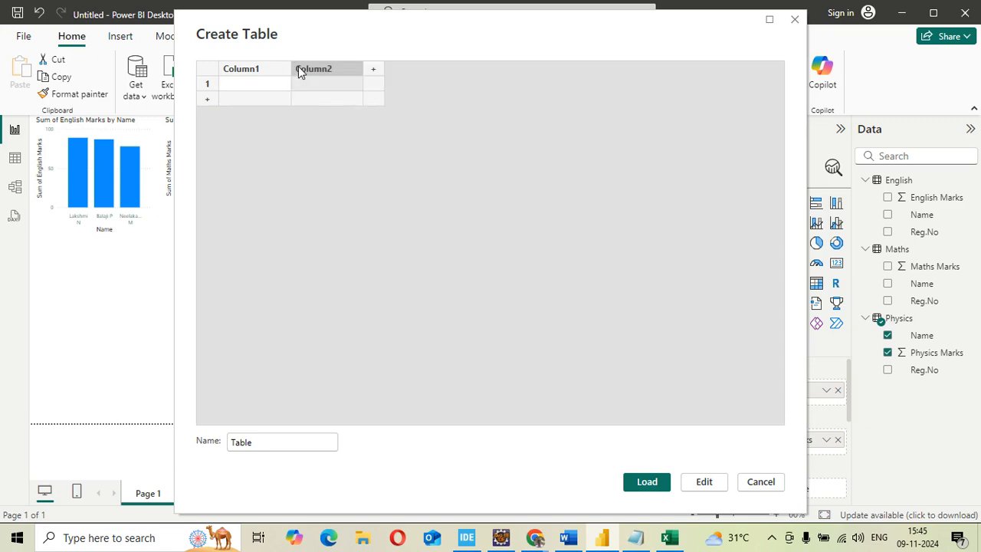
drag(265, 439, 208, 437)
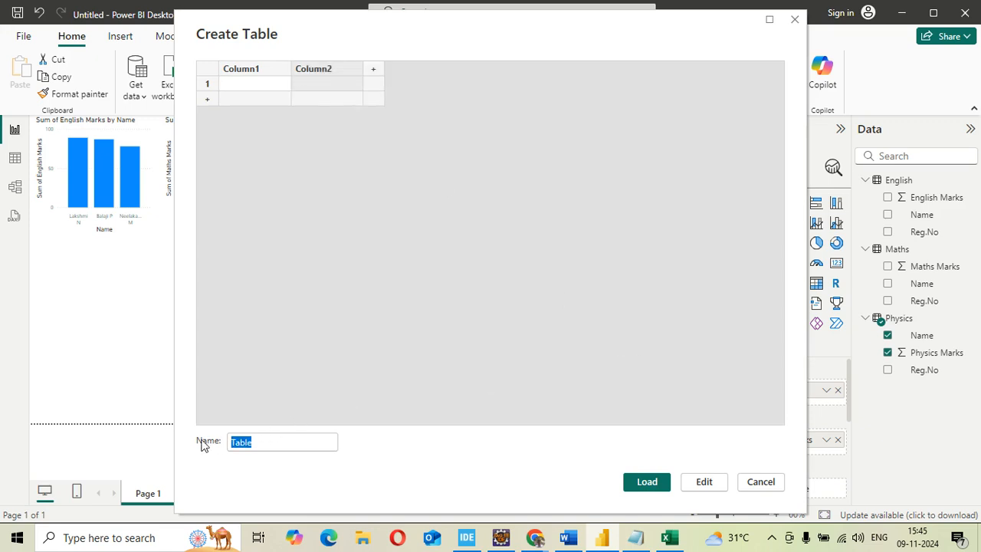
text(Total)
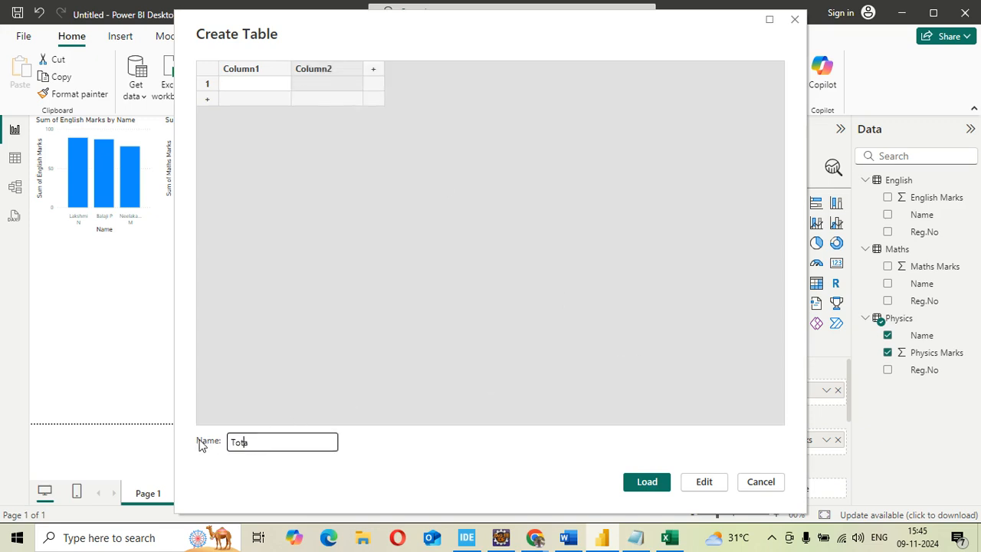
text( Marks)
click(646, 482)
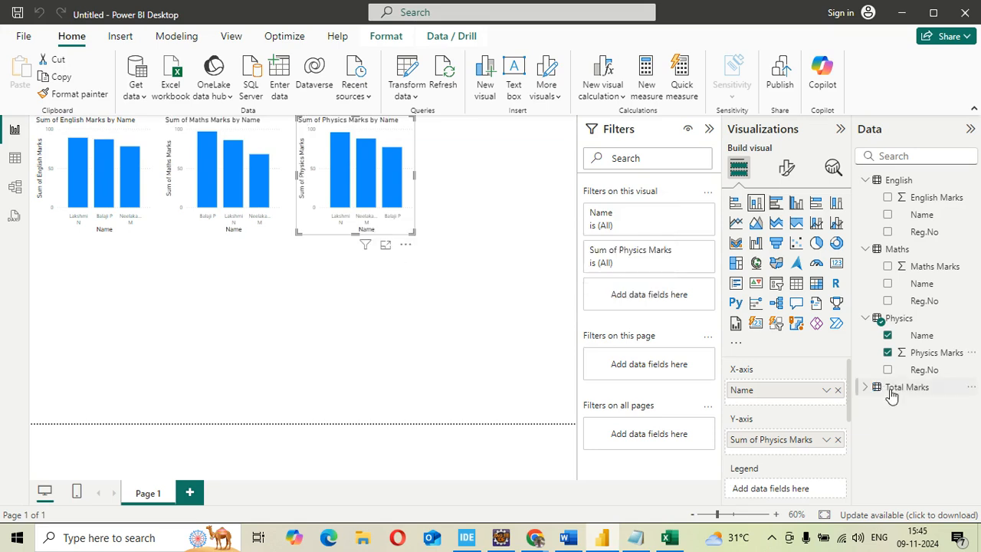
- Expand the Total Marks table's fields and open its query in the Power Query Editor
click(866, 391)
click(413, 92)
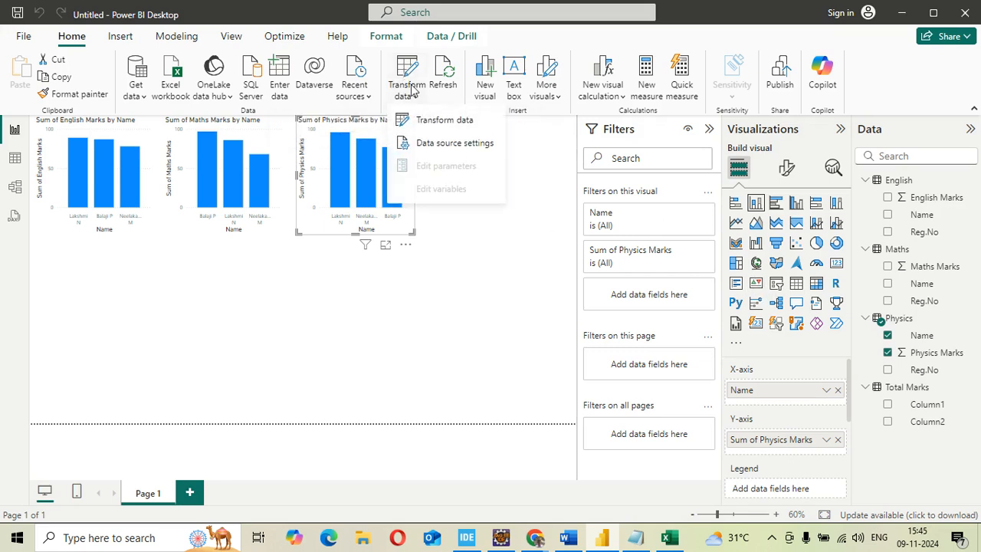
click(425, 121)
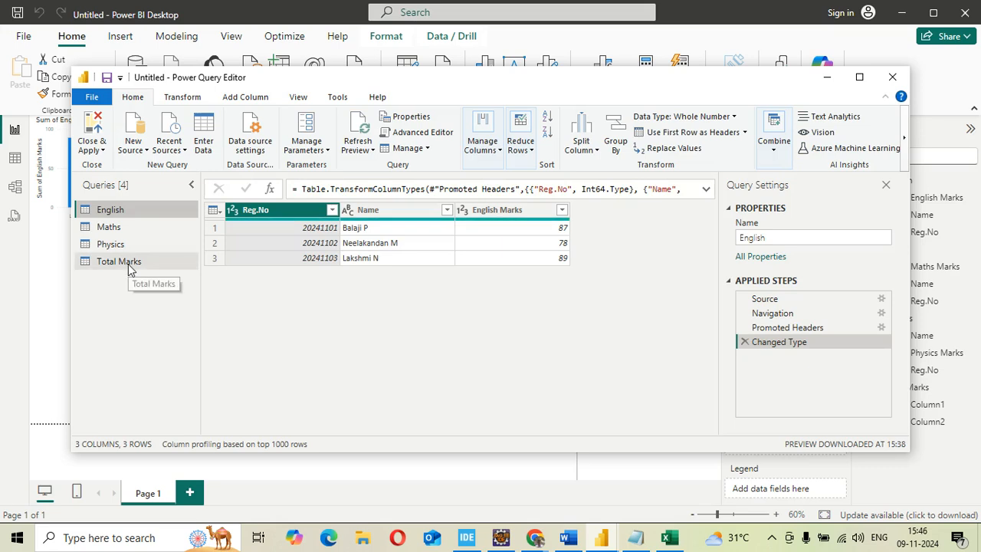
click(130, 265)
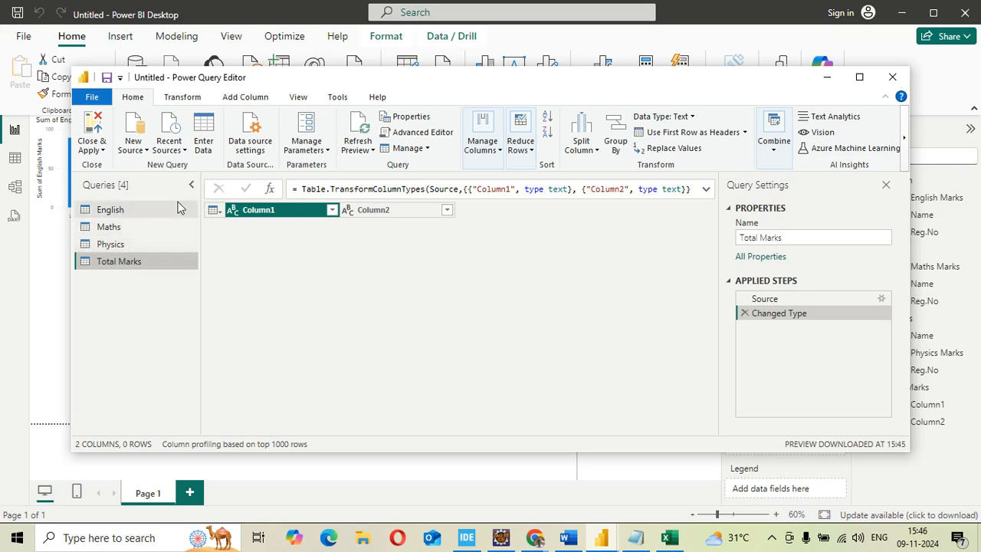
- Append the English, Maths and Physics tables to the Total Marks query using the three-or-more-tables option
click(774, 135)
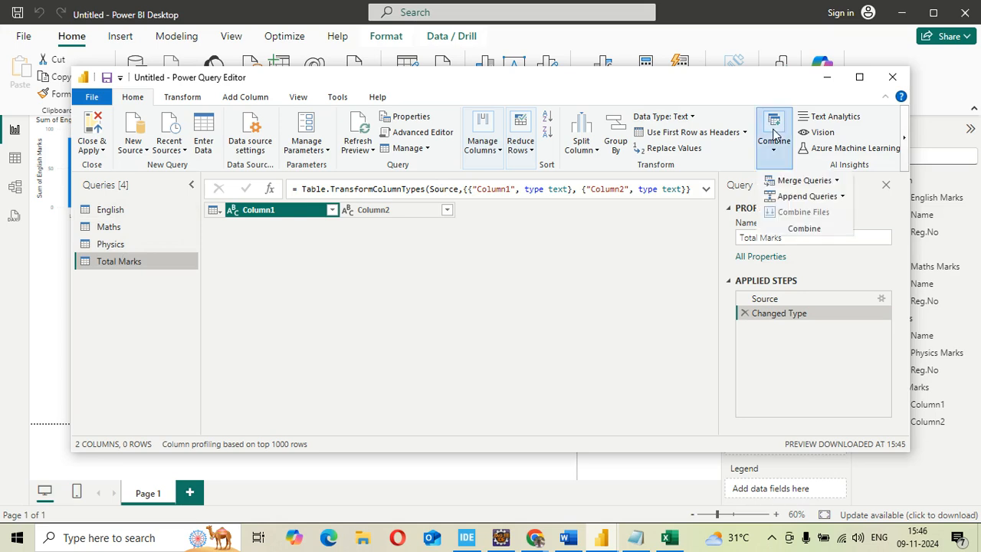
click(792, 198)
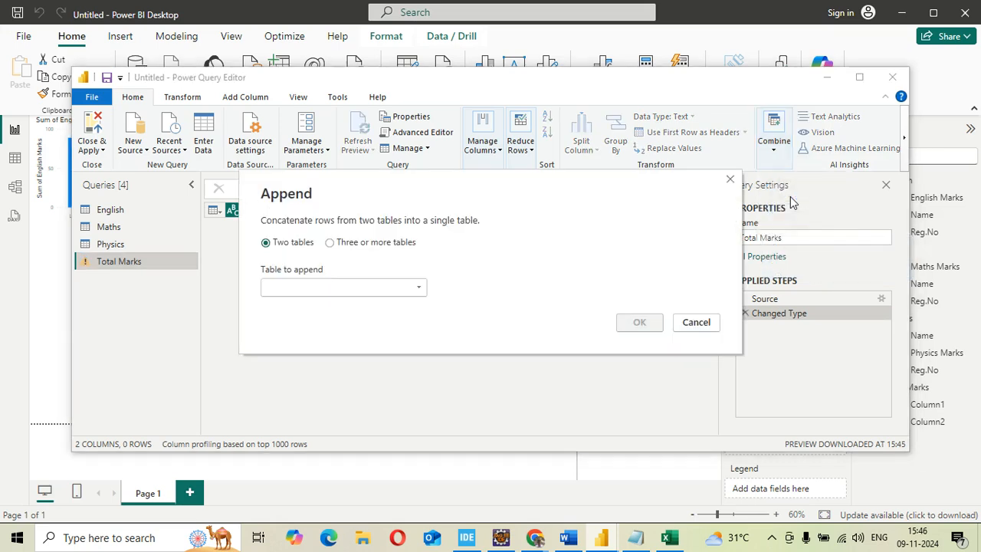
click(330, 247)
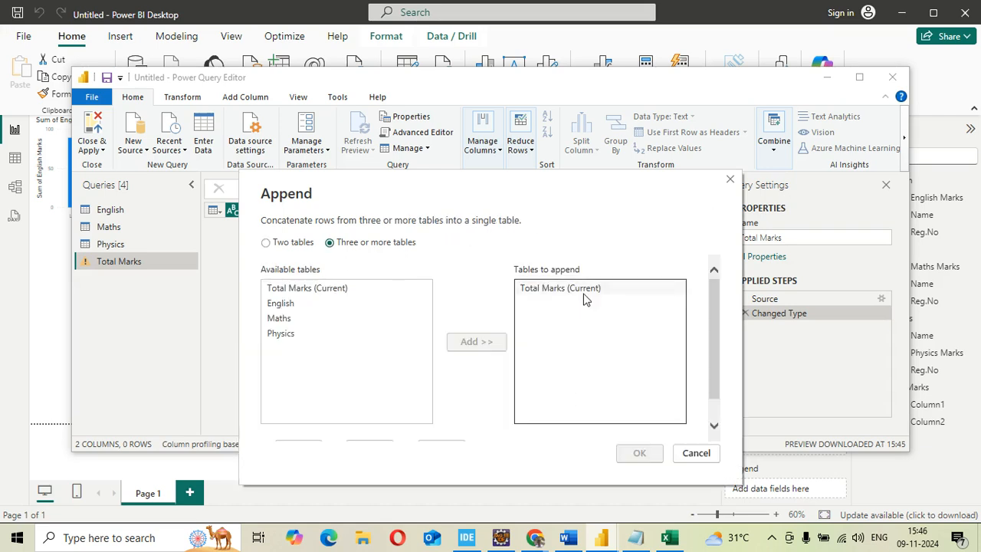
double_click(277, 304)
double_click(279, 318)
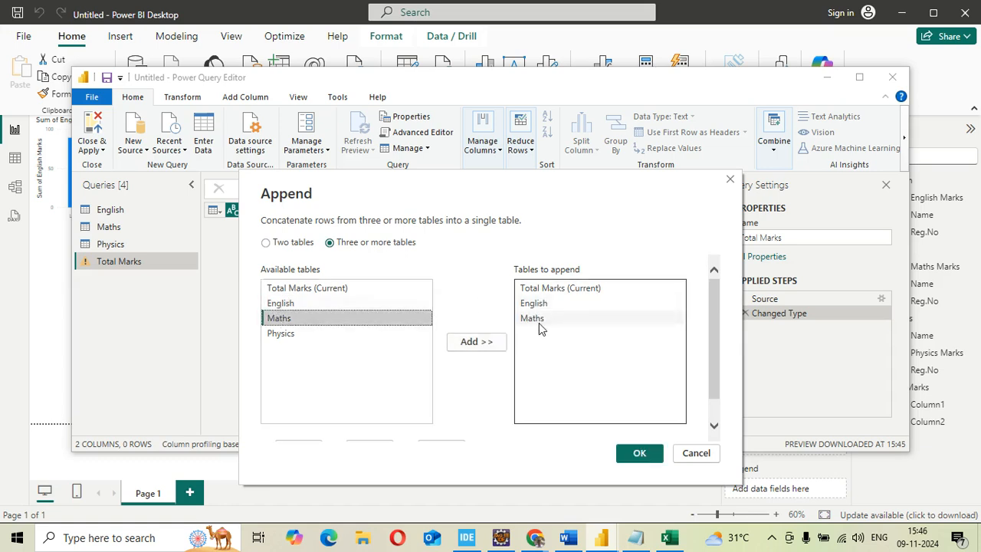
double_click(283, 335)
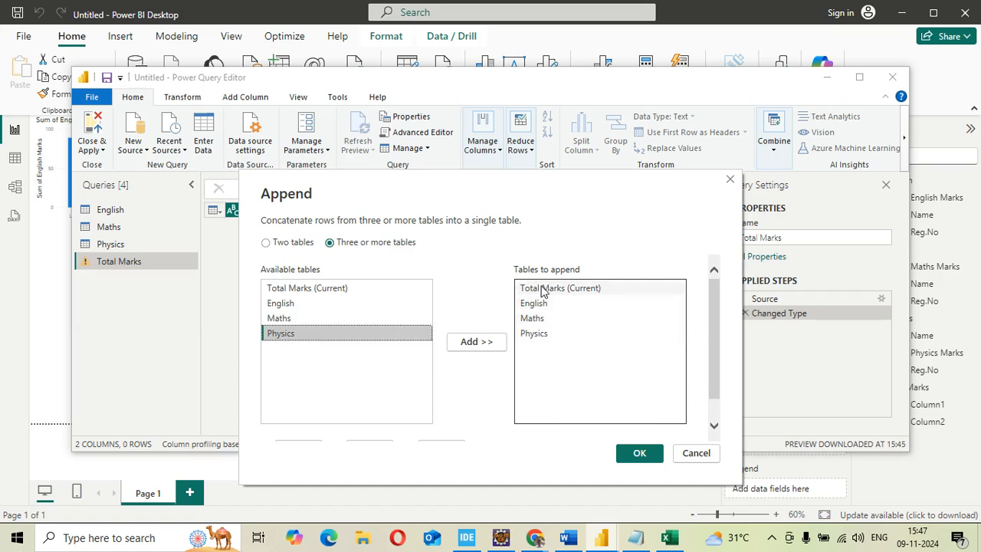
click(639, 453)
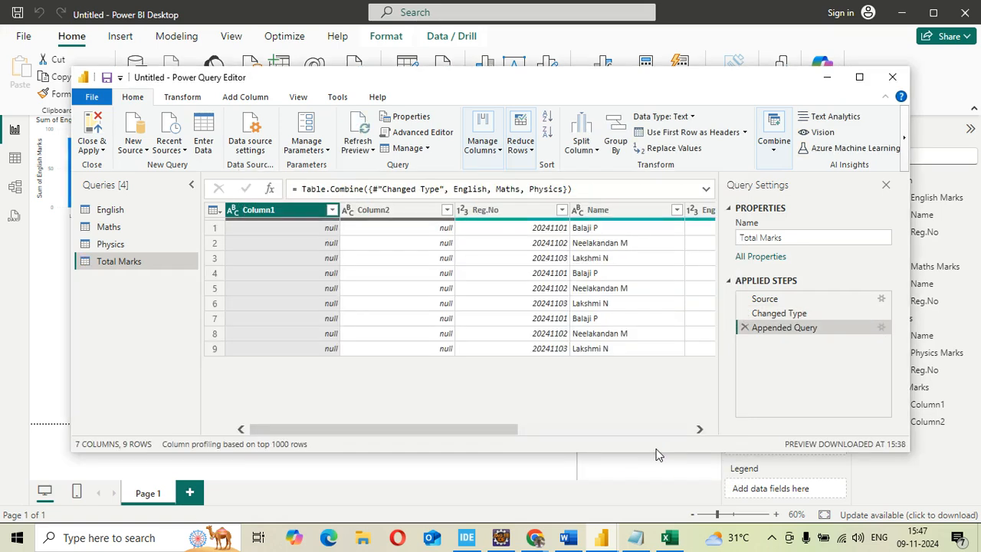
- Maximize the Power Query Editor and remove the empty Column1 and Column2 from the Total Marks query
click(859, 77)
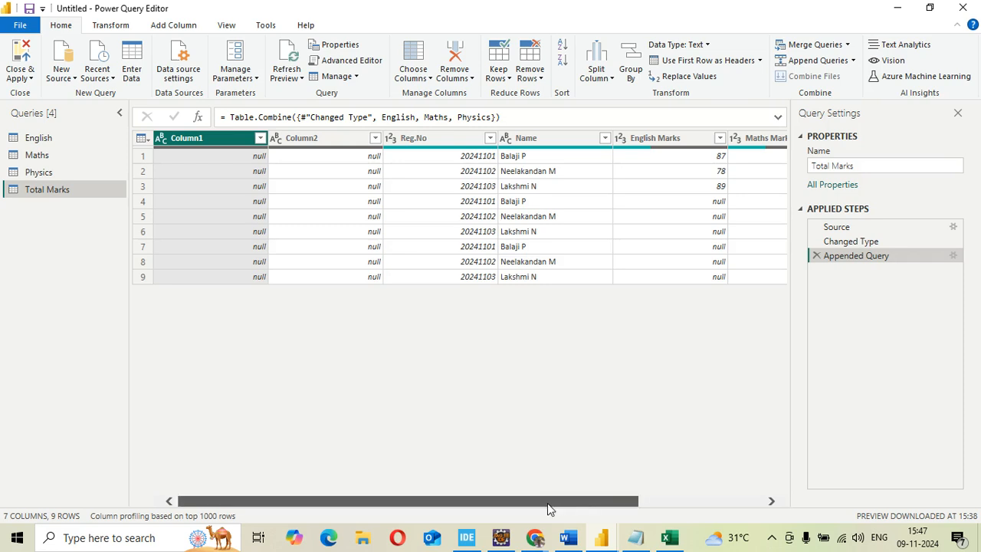
right_click(223, 136)
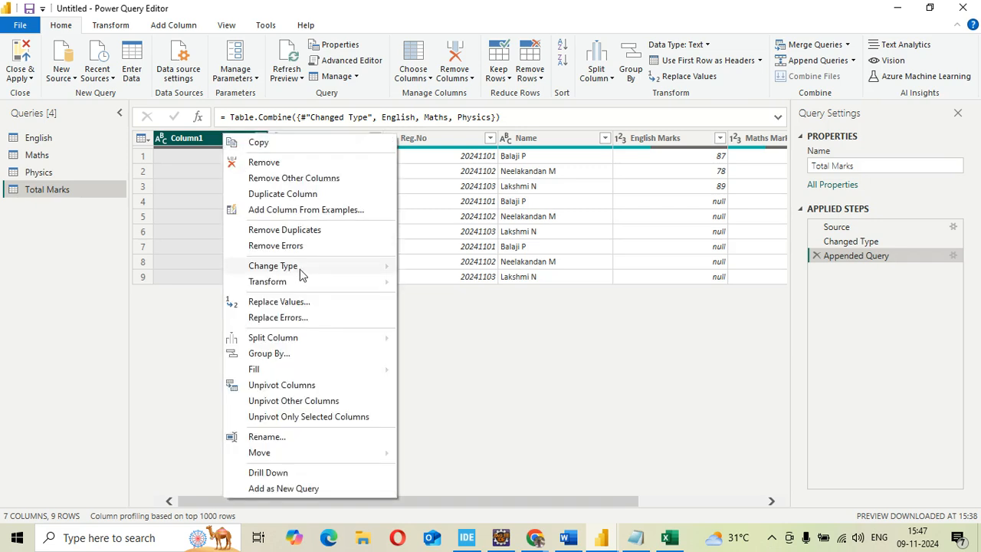
click(264, 162)
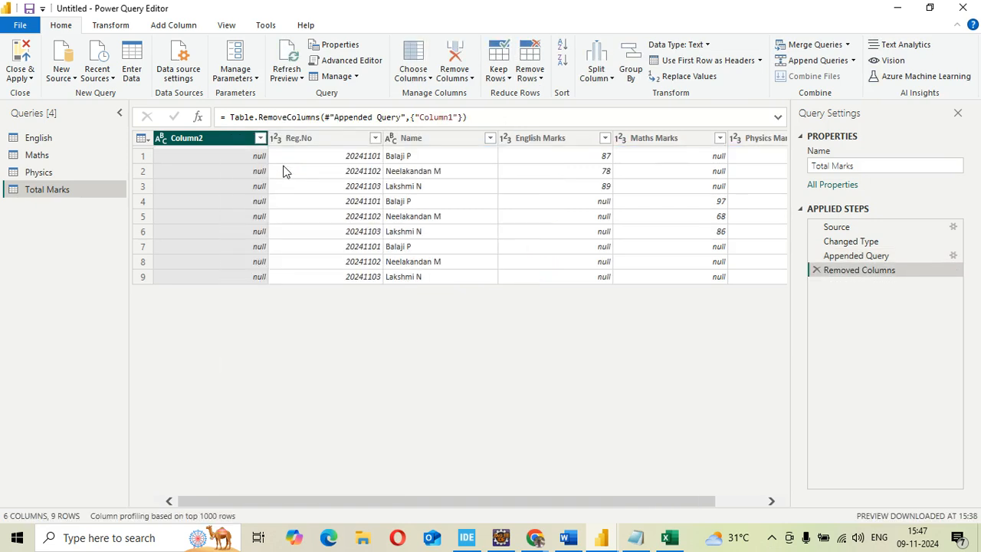
right_click(208, 144)
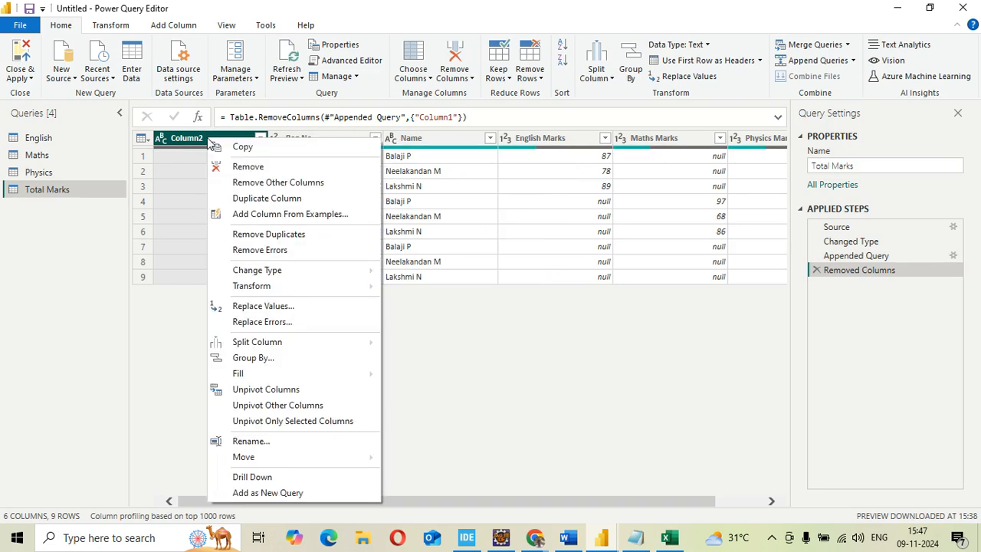
click(247, 167)
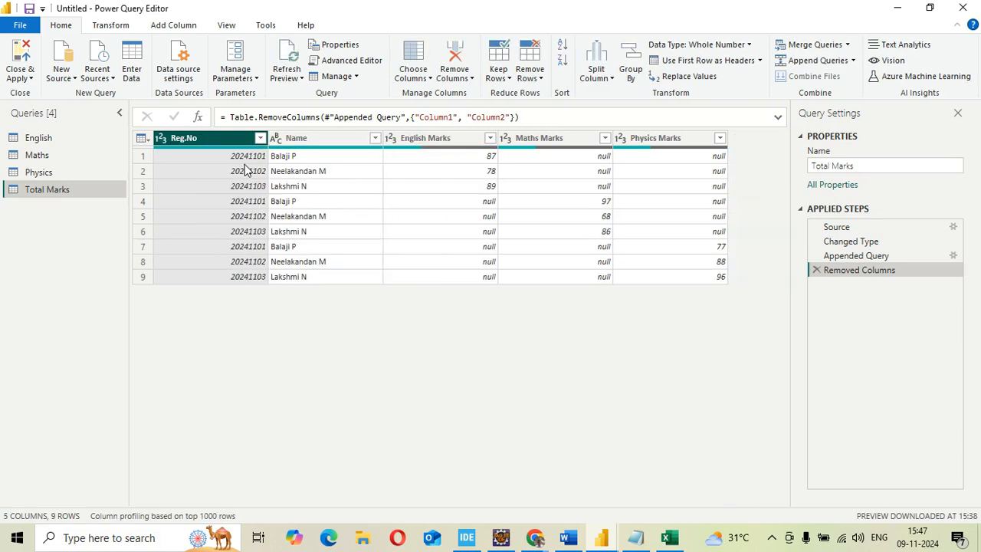
- Merge the Physics Marks, English Marks and Maths Marks columns without a separator into one column named Marks
click(451, 162)
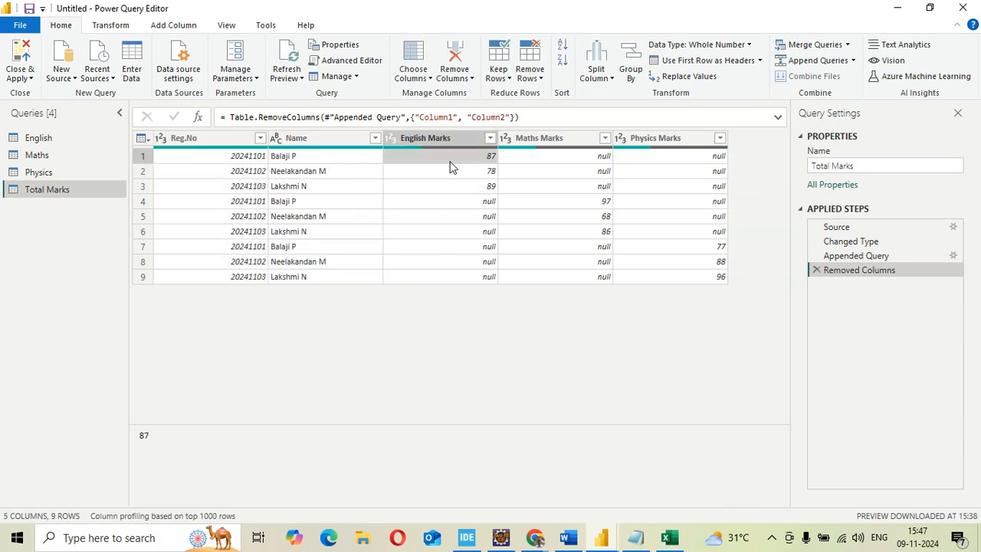
click(536, 139)
click(645, 141)
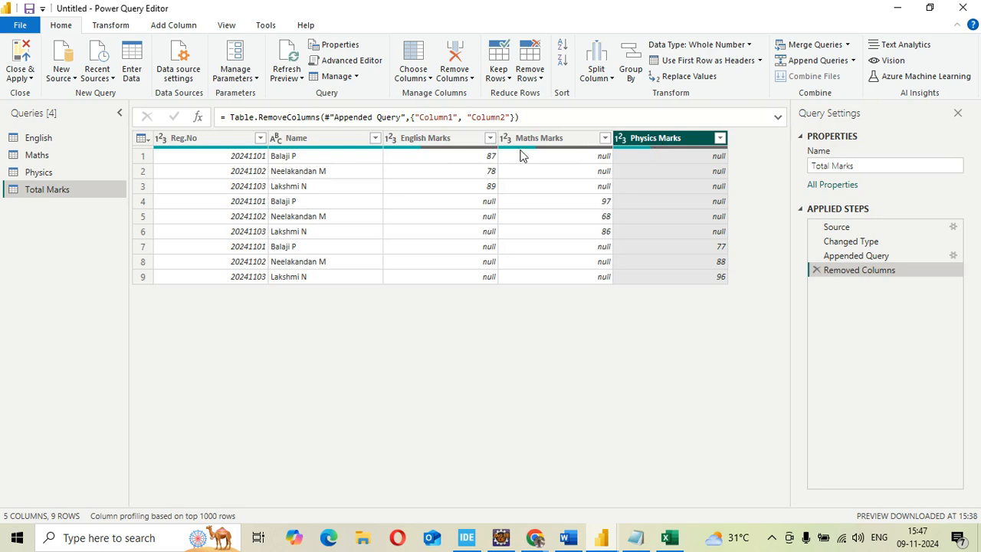
ctrl+click(452, 141)
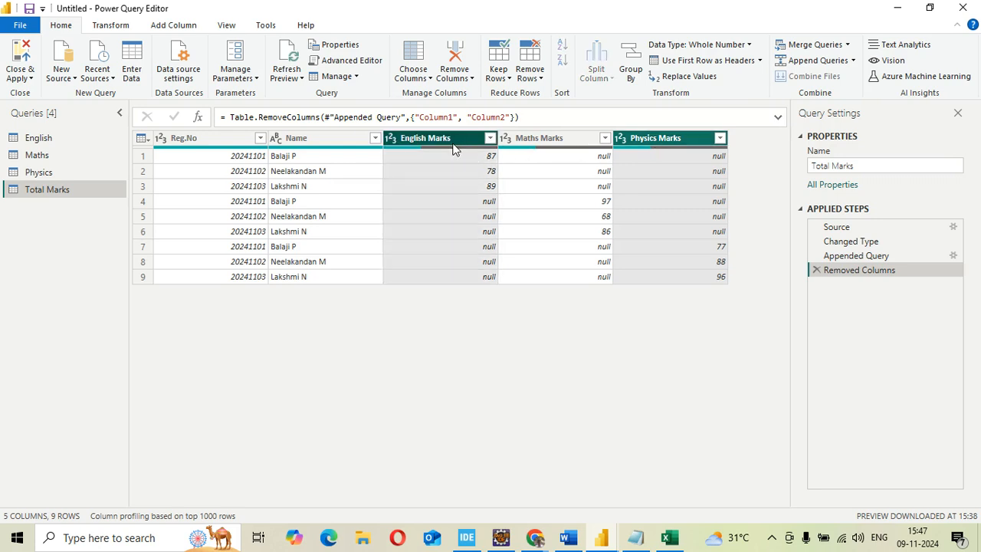
ctrl+click(544, 140)
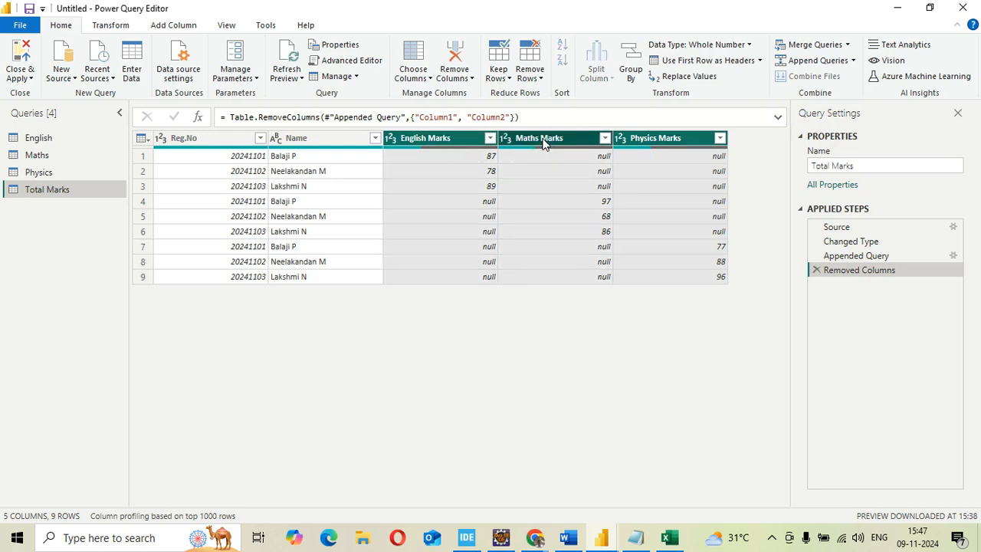
right_click(699, 141)
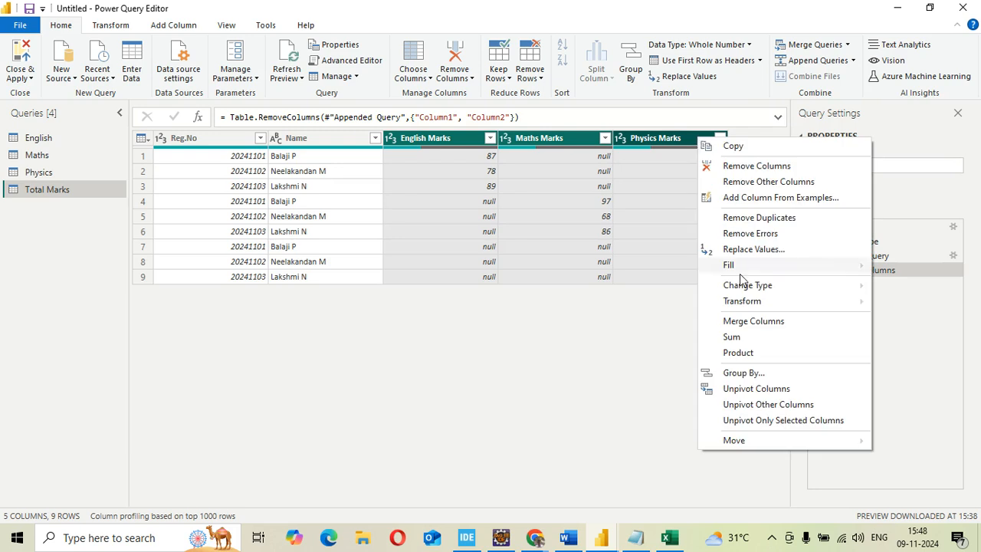
click(742, 321)
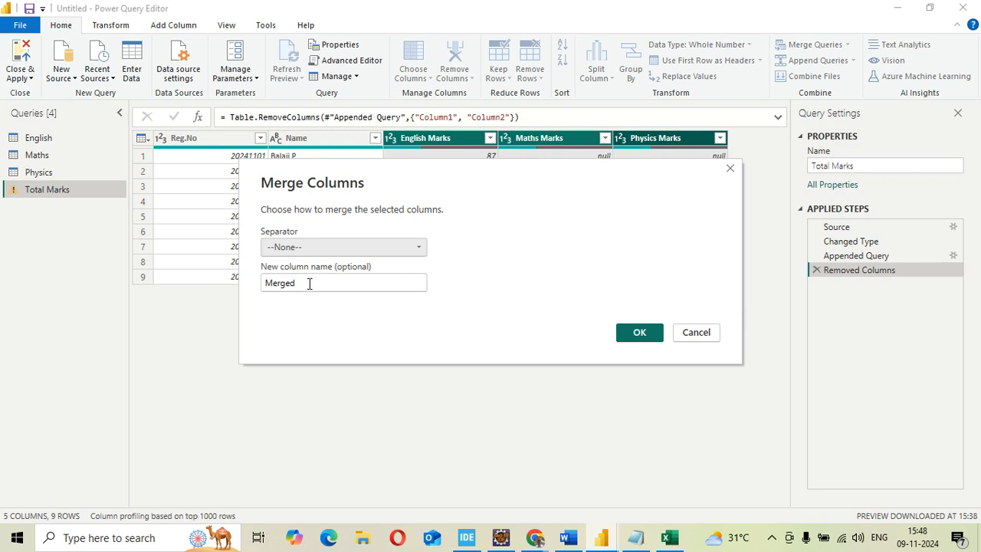
double_click(287, 283)
text(Marks)
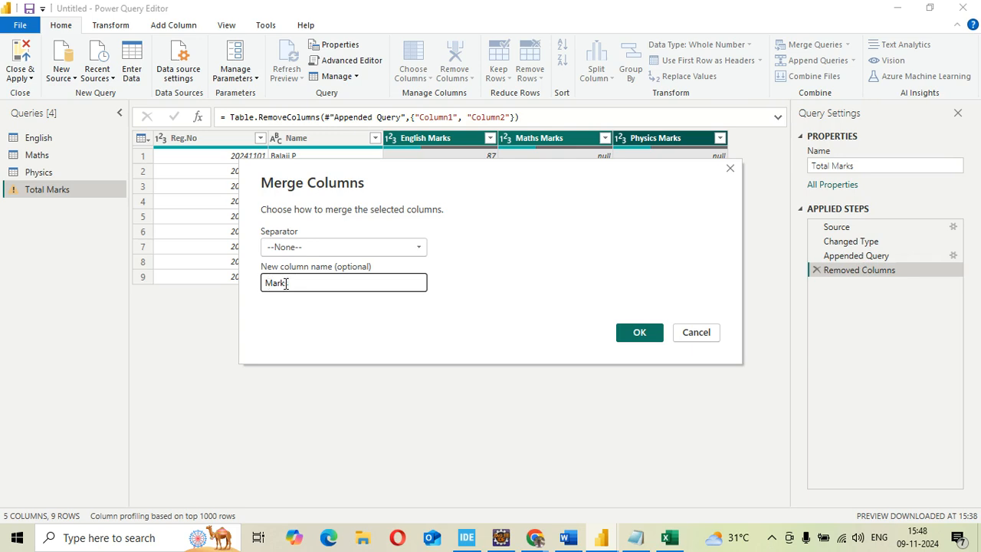
click(640, 332)
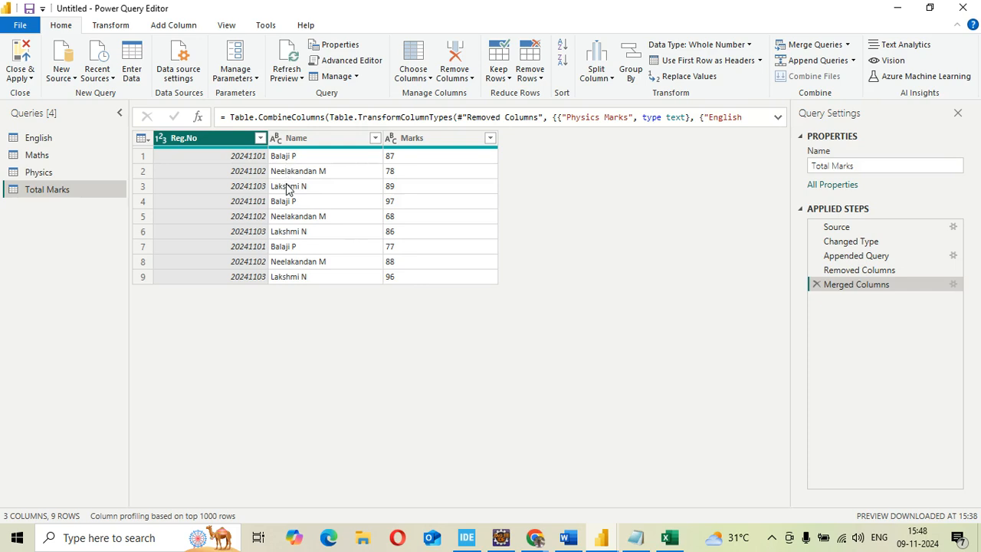
- Start an advanced Group By on the Total Marks query with Reg.No and Name as the grouping columns
click(415, 143)
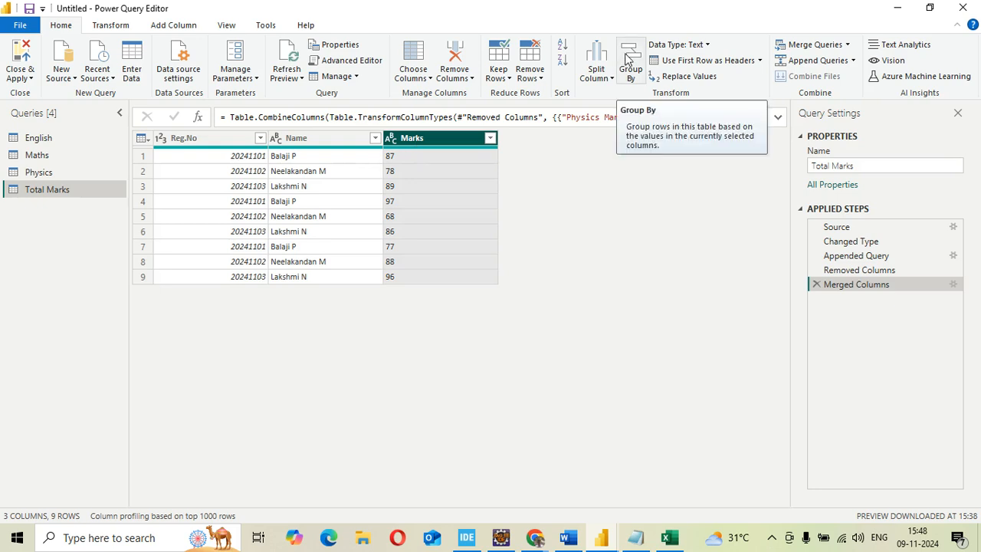
right_click(428, 143)
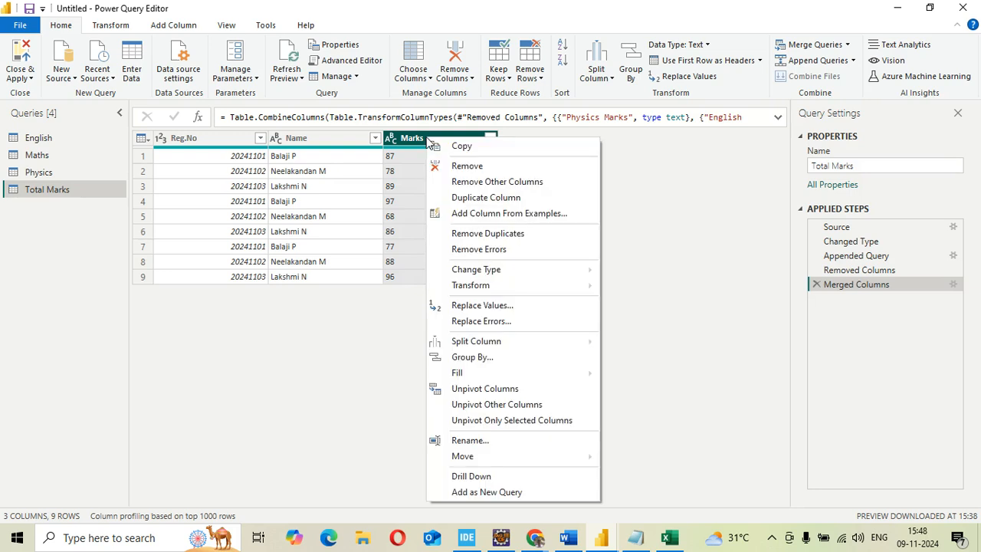
click(499, 357)
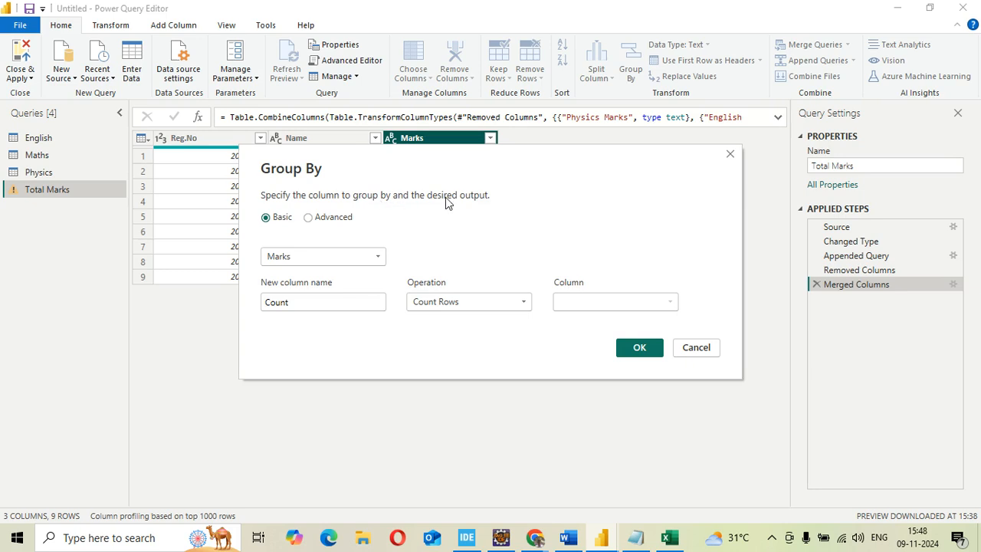
click(308, 218)
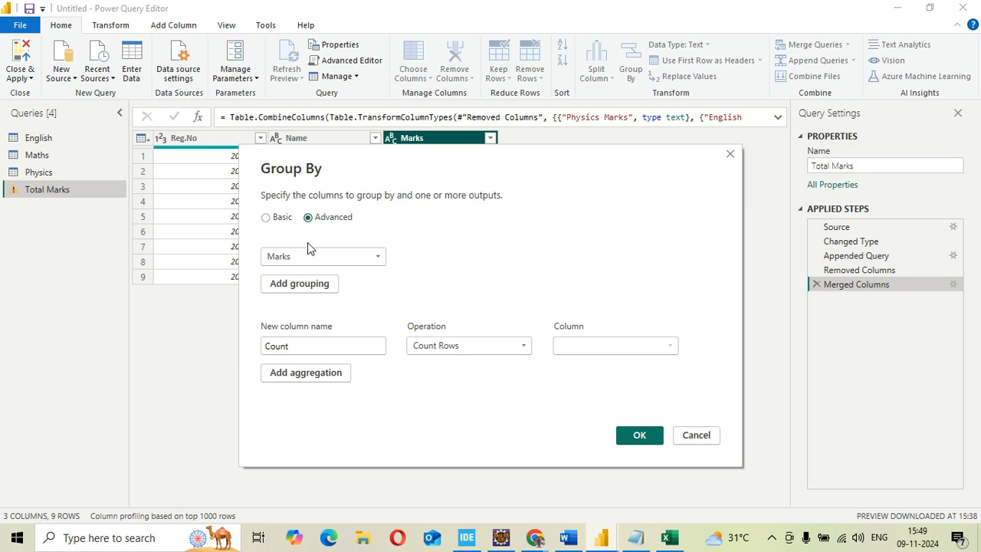
click(307, 251)
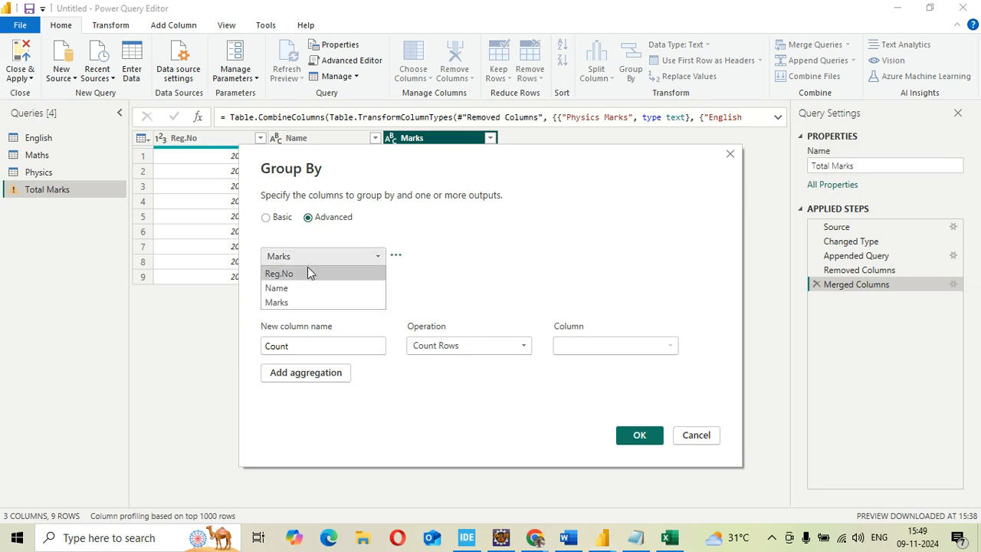
click(308, 272)
click(308, 285)
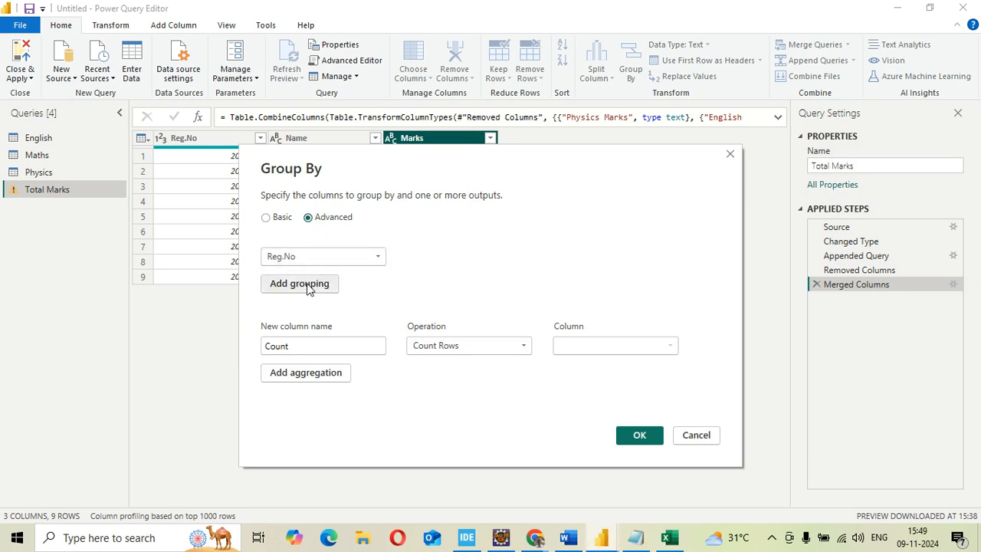
click(299, 283)
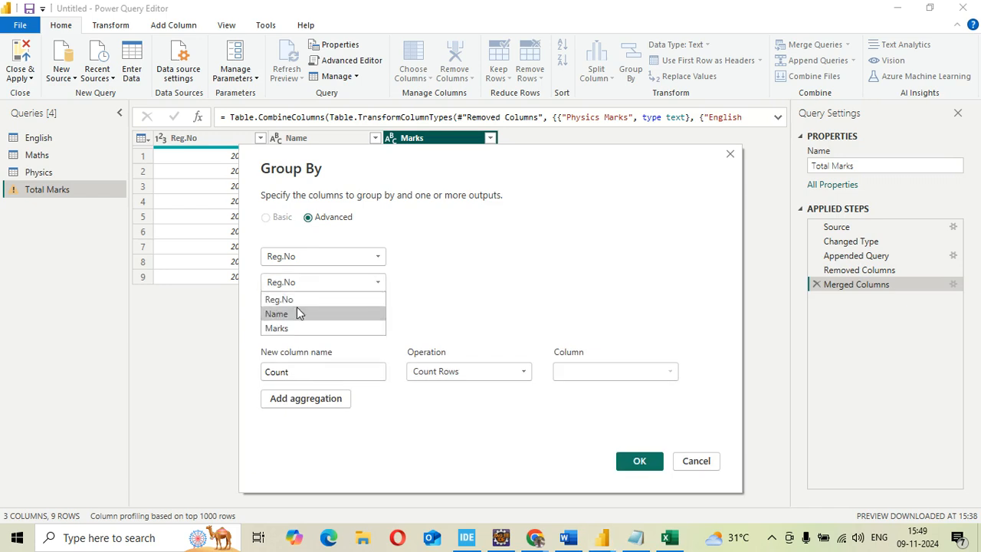
click(297, 310)
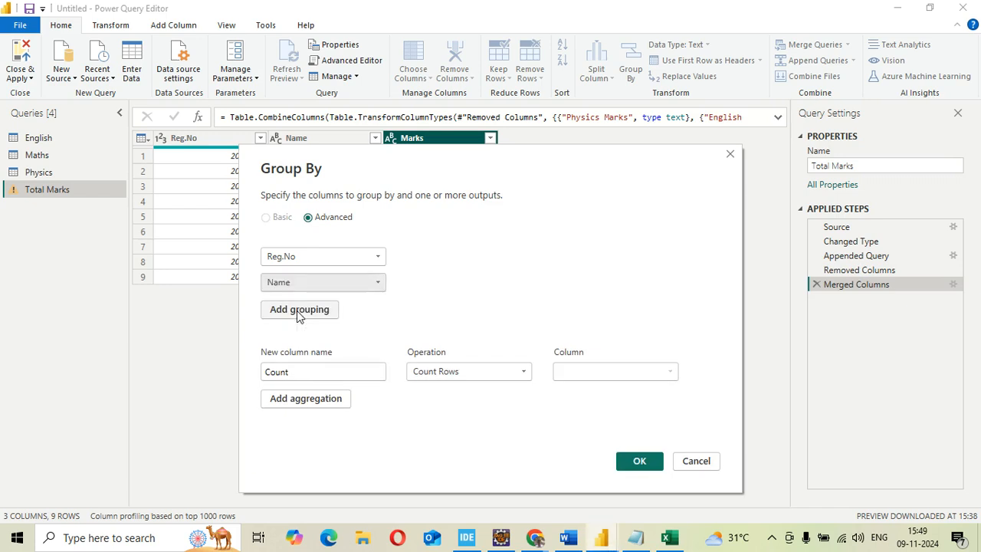
- Try to group the rows with a new column named Total that sums Marks, and remove that grouping step
click(295, 373)
key(BackSpace)
key(BackSpace)
key(BackSpace)
key(BackSpace)
key(BackSpace)
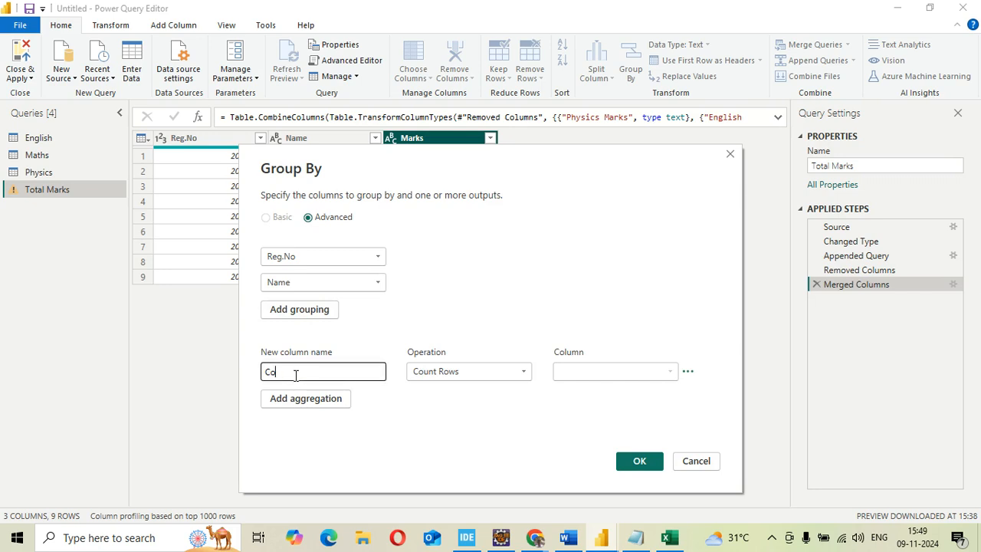
text(Total)
click(415, 373)
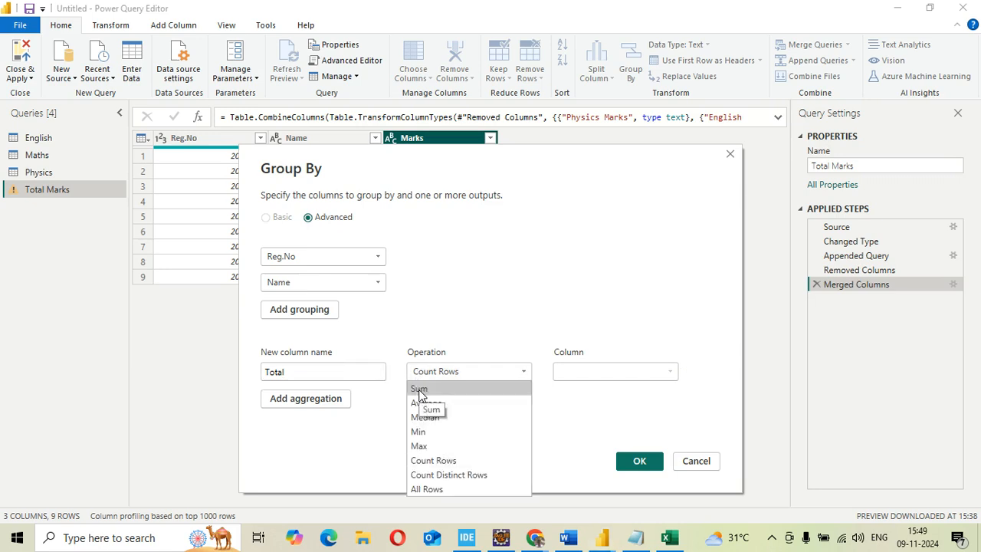
click(419, 389)
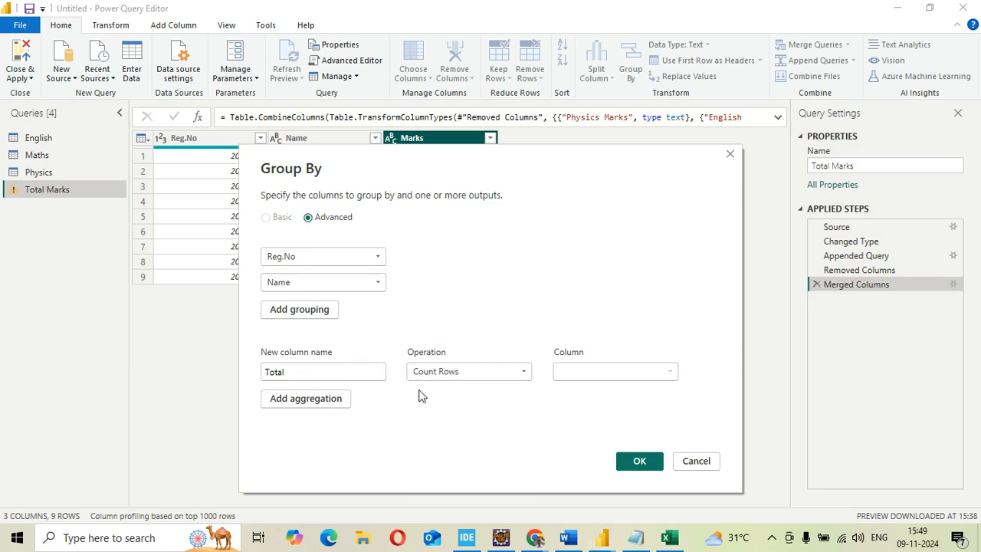
click(583, 371)
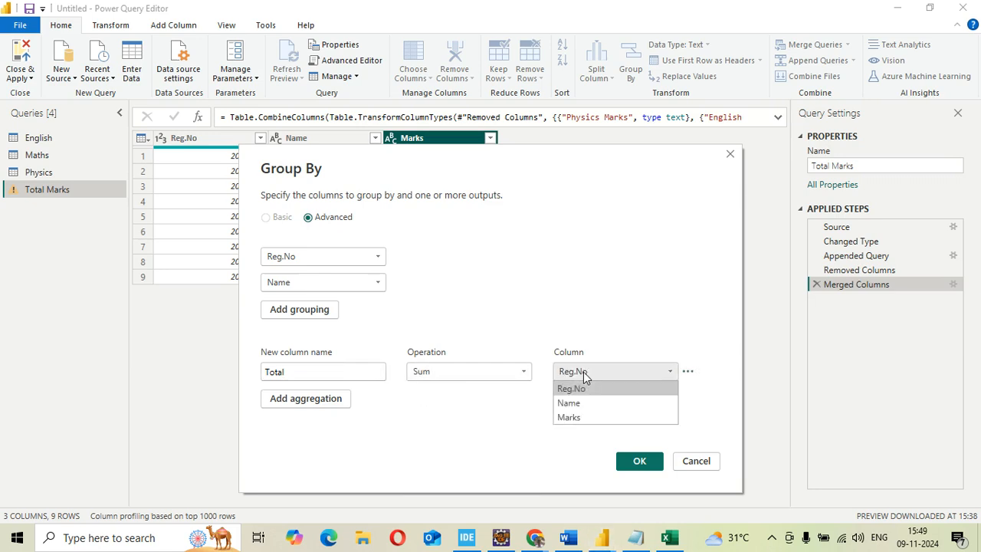
click(580, 418)
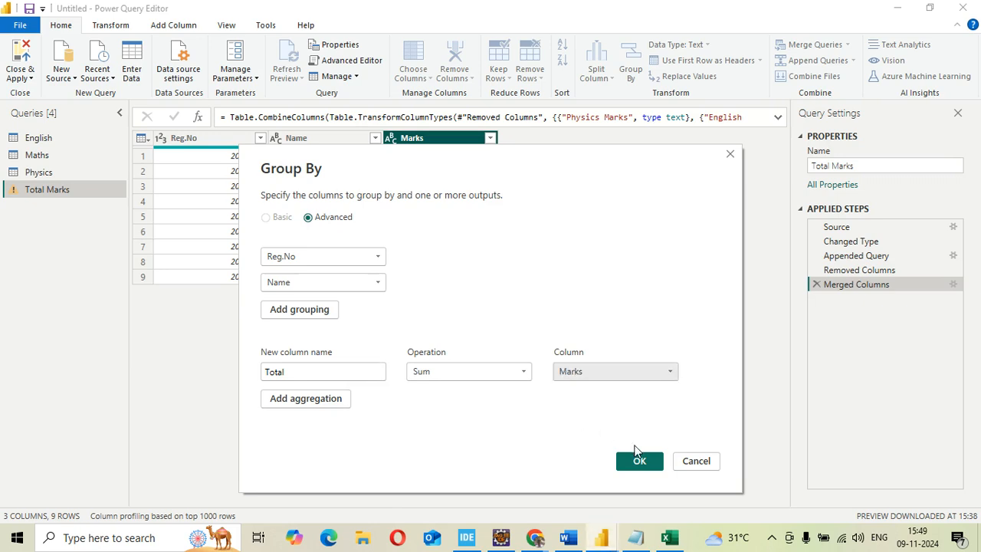
click(639, 461)
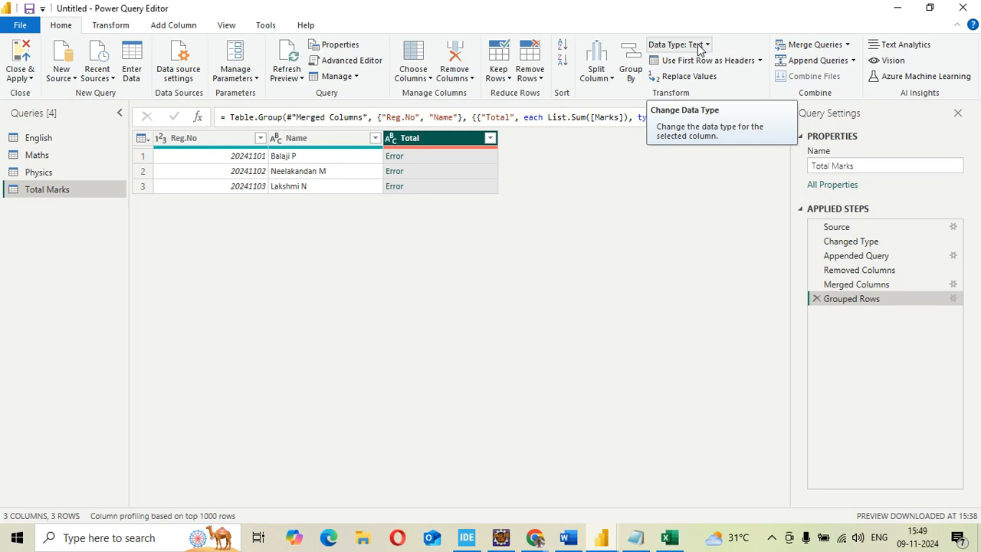
click(816, 298)
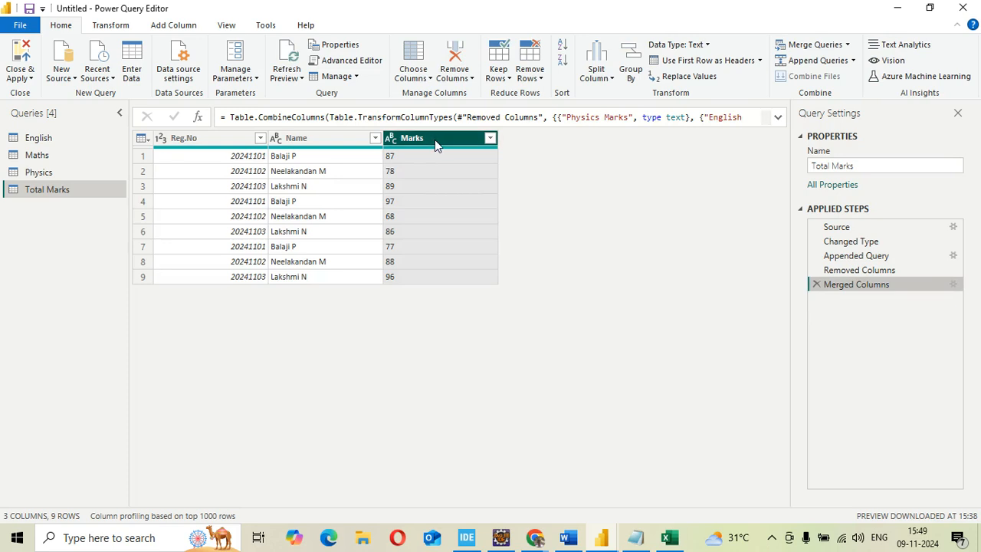
- Change the data type of the Marks column in the Total Marks query to Decimal Number
click(699, 46)
click(699, 64)
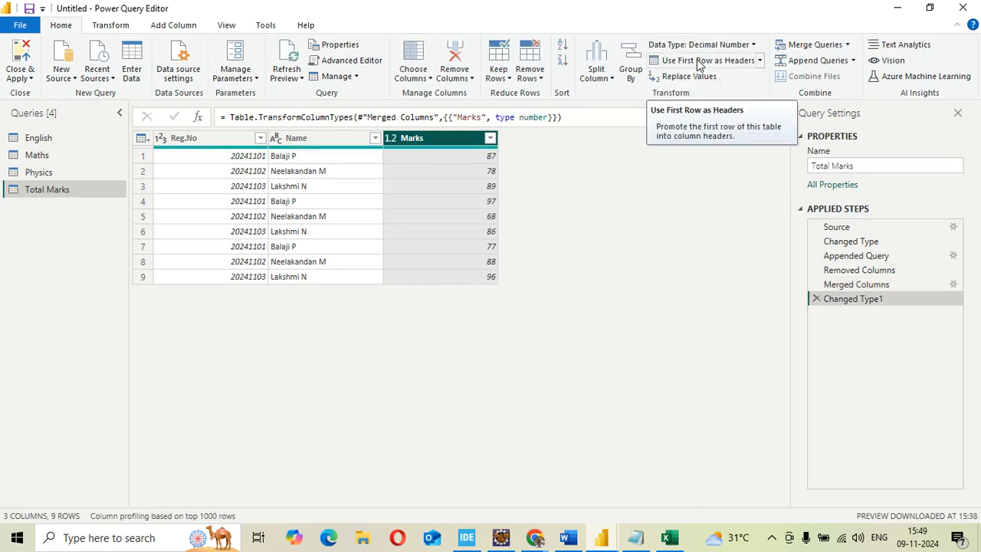
- Start an advanced Group By on the Total Marks query with Reg.No and Name as the grouping columns
click(636, 65)
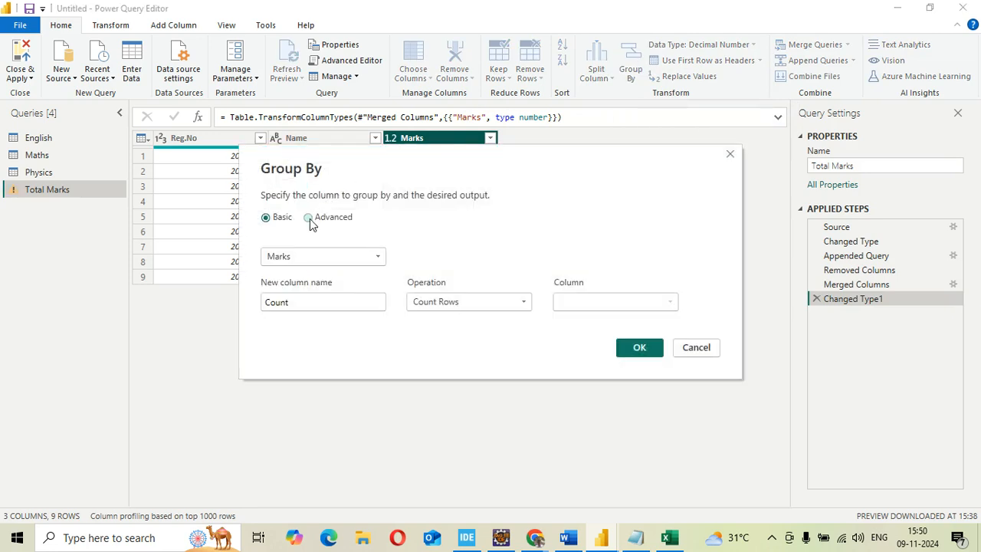
click(309, 219)
click(304, 257)
click(304, 273)
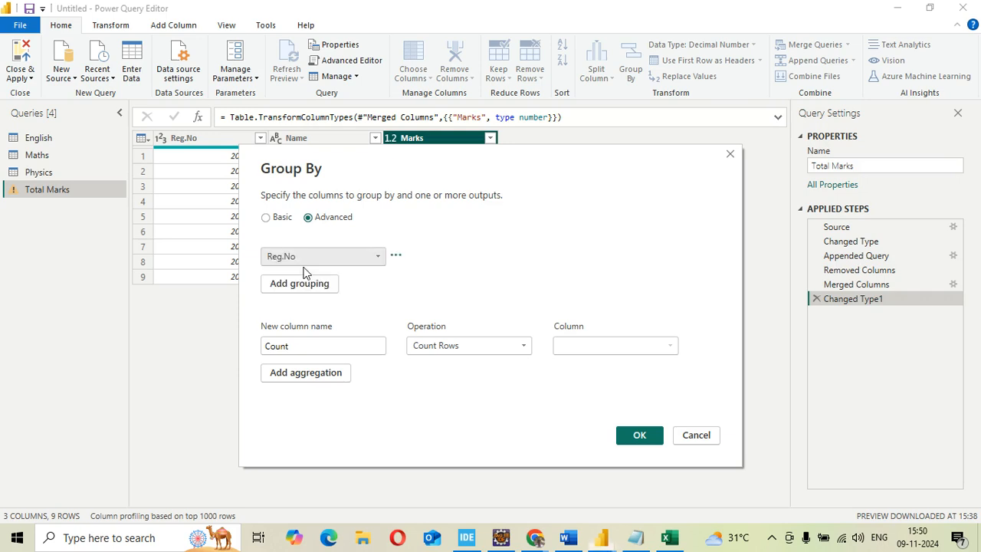
click(303, 284)
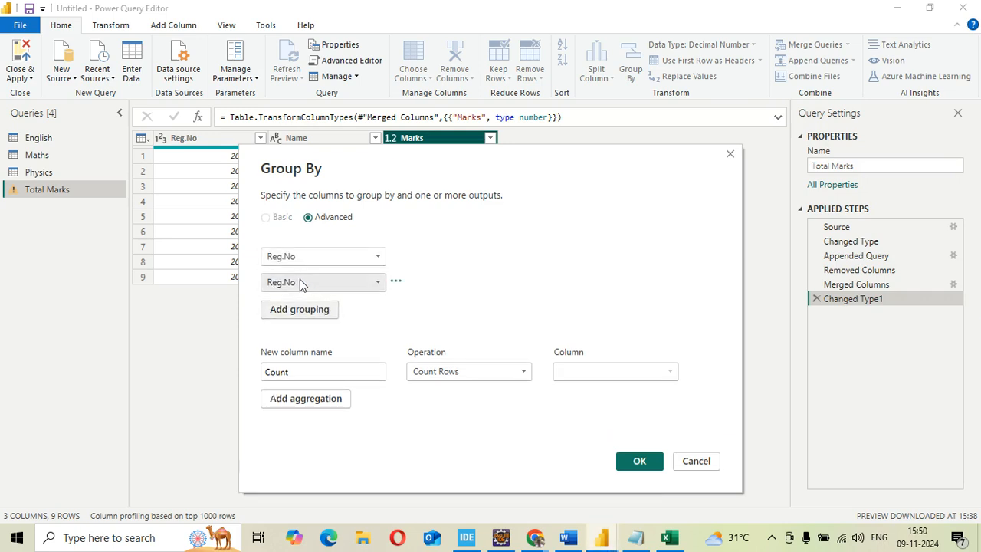
click(301, 283)
click(300, 313)
- Add an aggregation column named Total Marks that sums the Marks column, and apply the grouping
click(304, 374)
key(BackSpace)
key(BackSpace)
key(BackSpace)
key(BackSpace)
key(BackSpace)
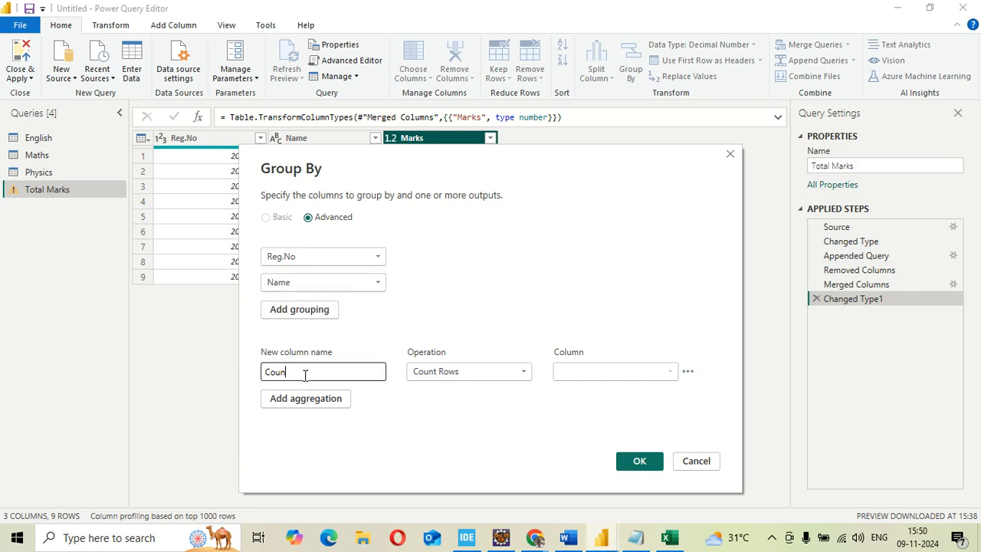
text(Total Marks)
click(456, 371)
click(449, 389)
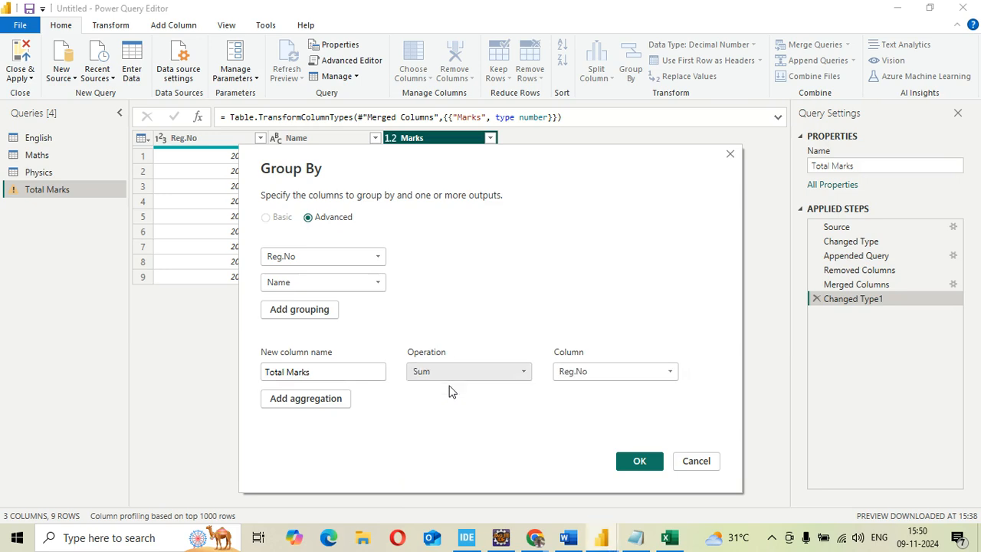
click(581, 373)
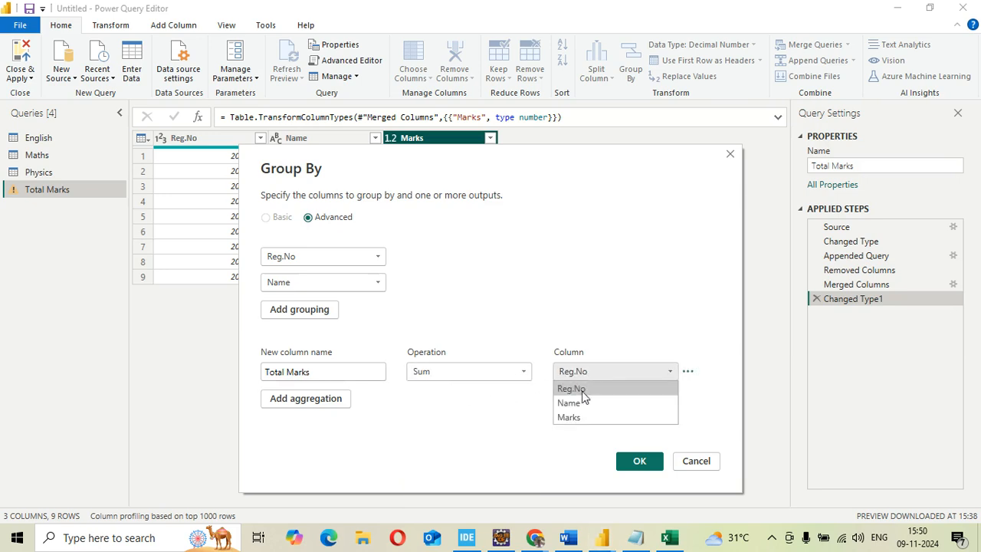
click(580, 418)
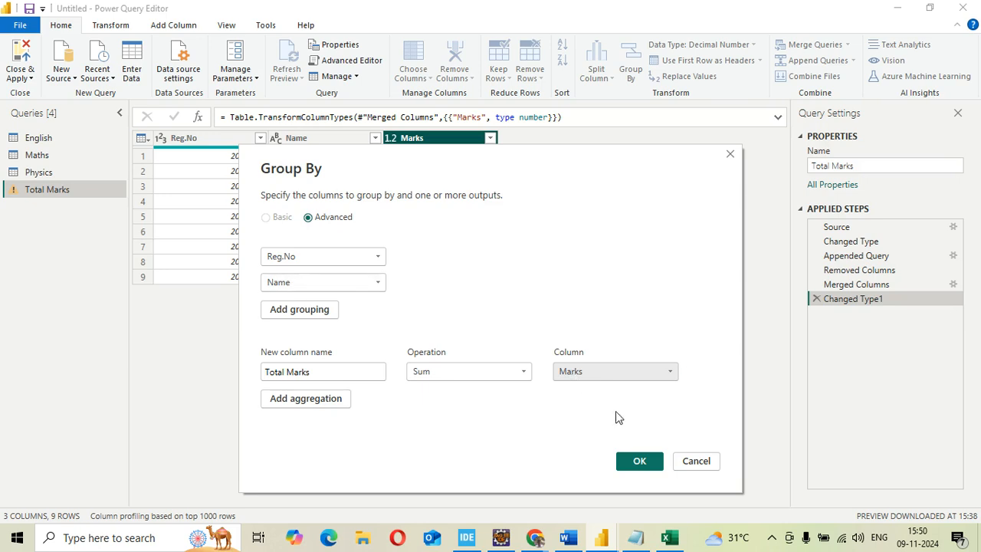
click(633, 460)
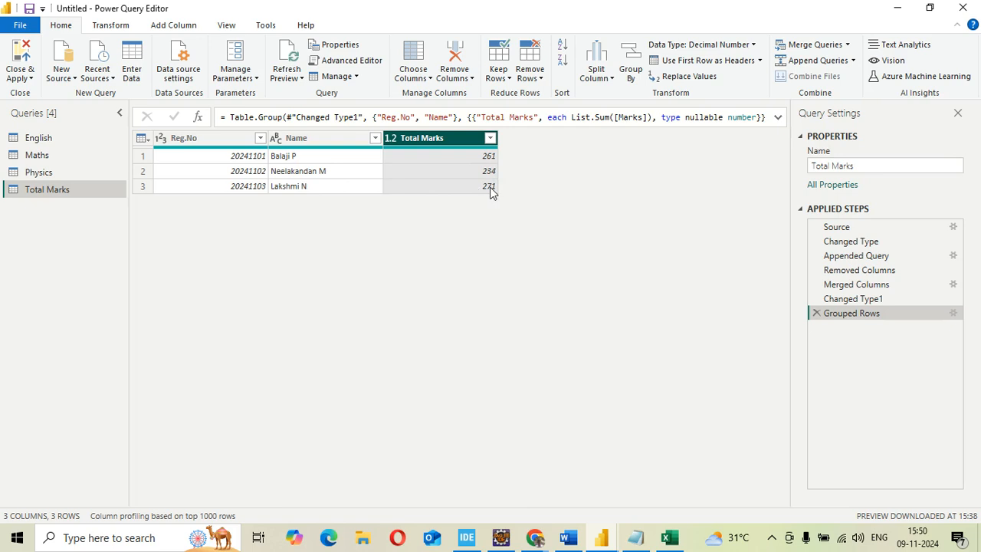
- Close and apply the query changes, and create a pie chart of Total Marks by Name below the Physics chart
click(25, 75)
click(36, 93)
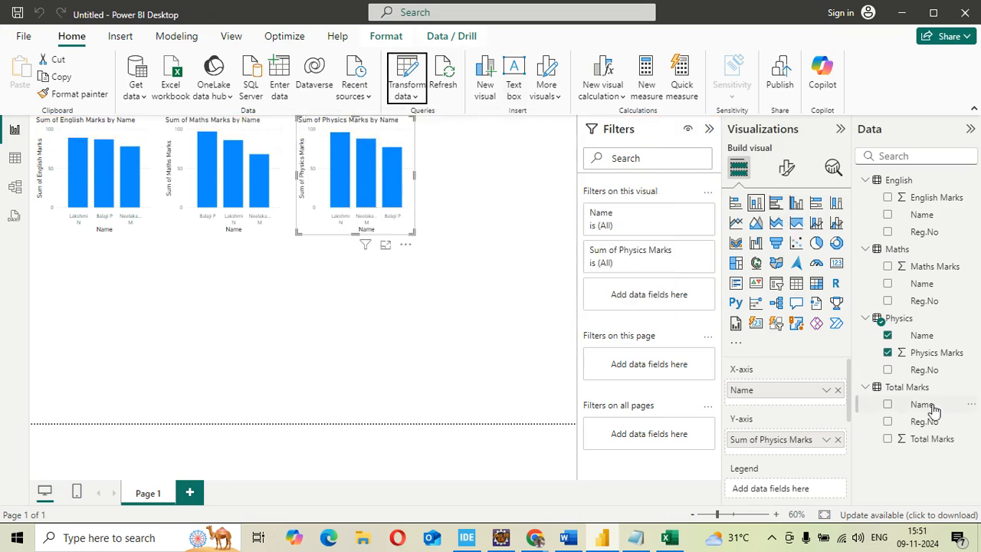
drag(922, 409, 335, 316)
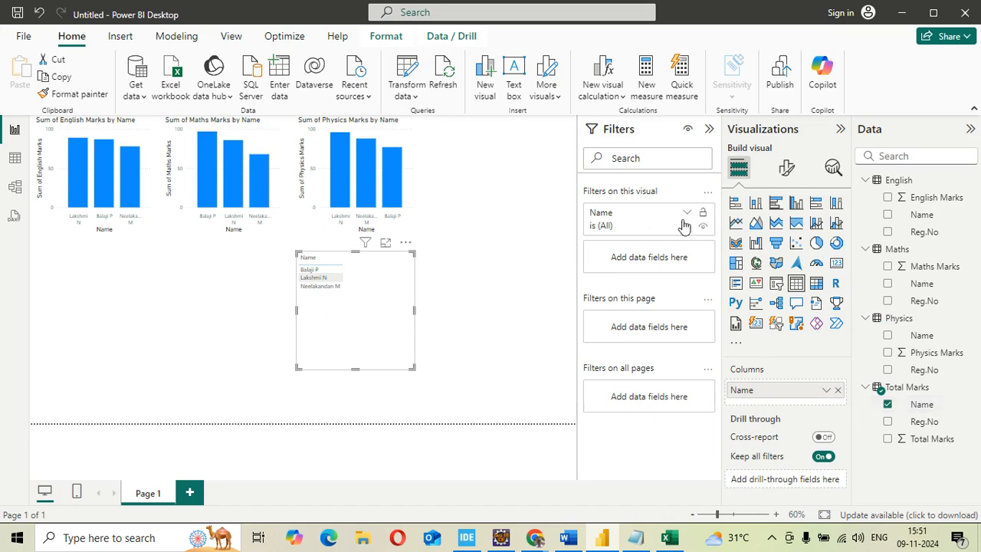
click(817, 243)
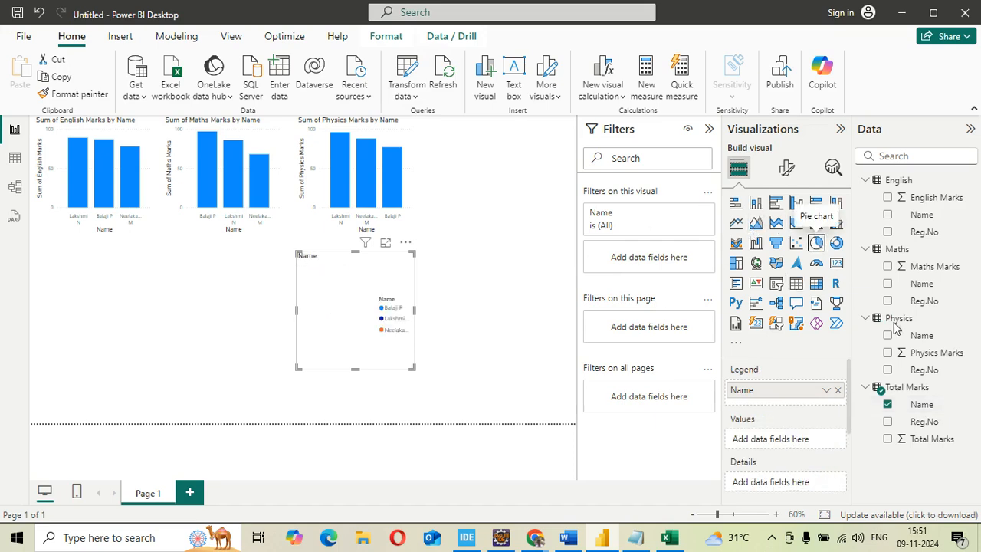
drag(933, 438, 793, 440)
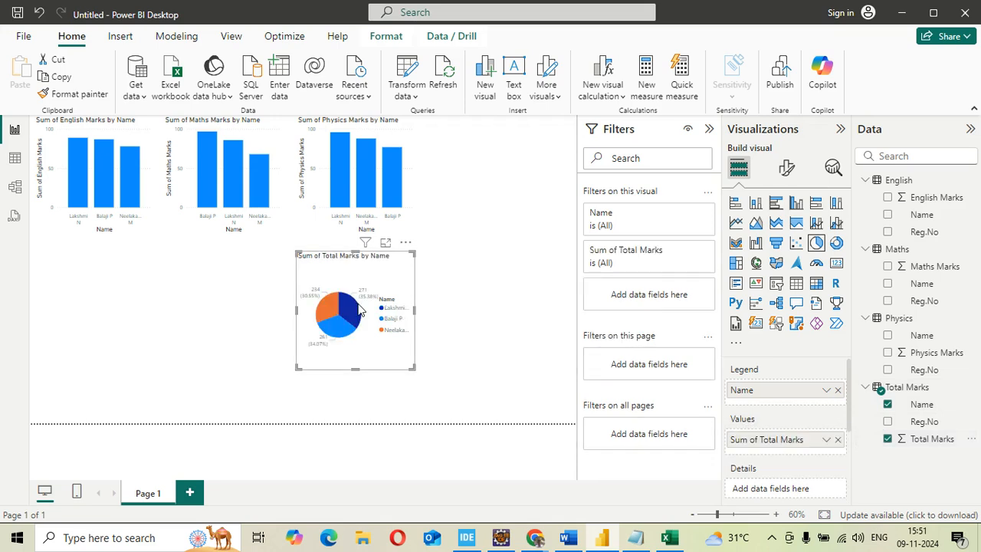
- Highlight individual students' slices in the Total Marks pie chart and examine their marks in the three subject charts
mouse_move(355, 313)
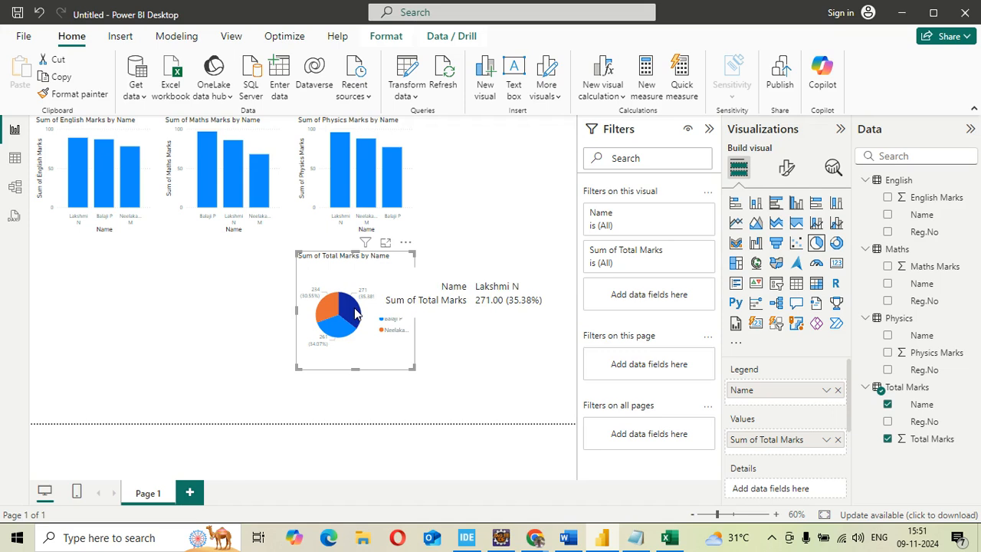
click(354, 307)
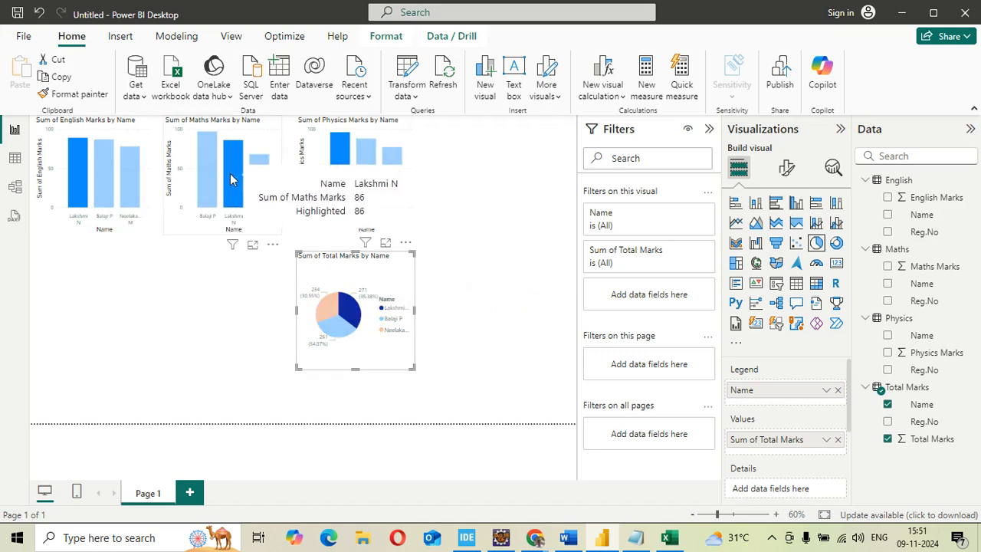
mouse_move(349, 163)
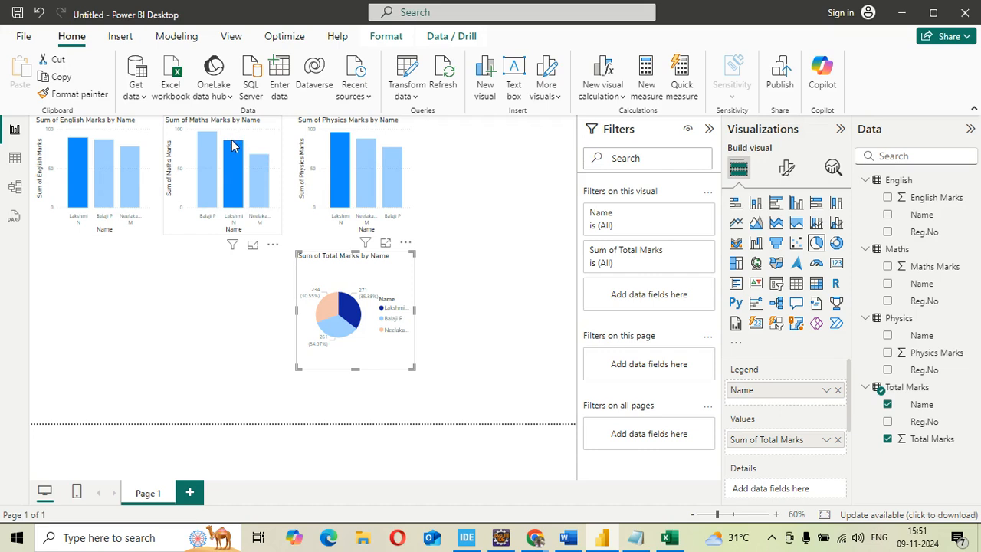
mouse_move(234, 147)
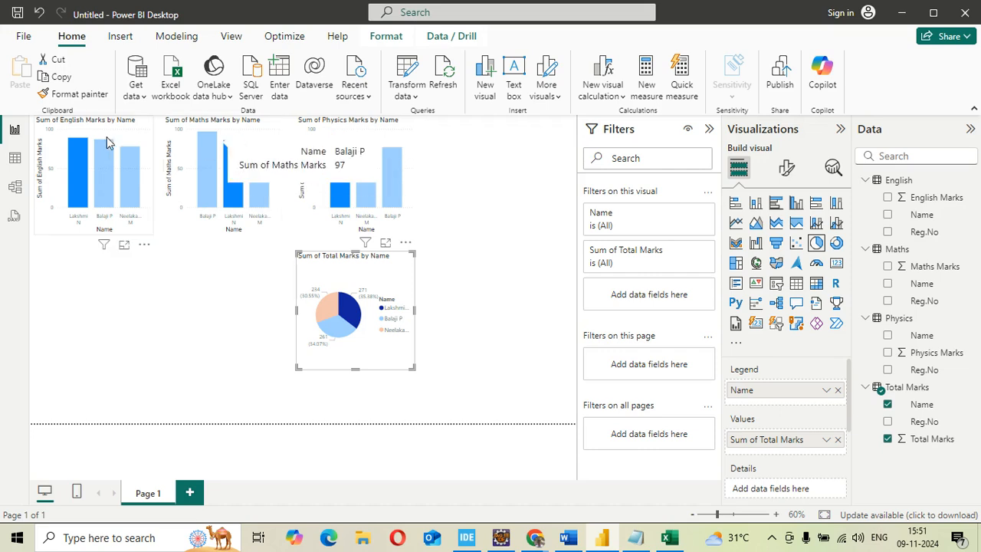
mouse_move(85, 147)
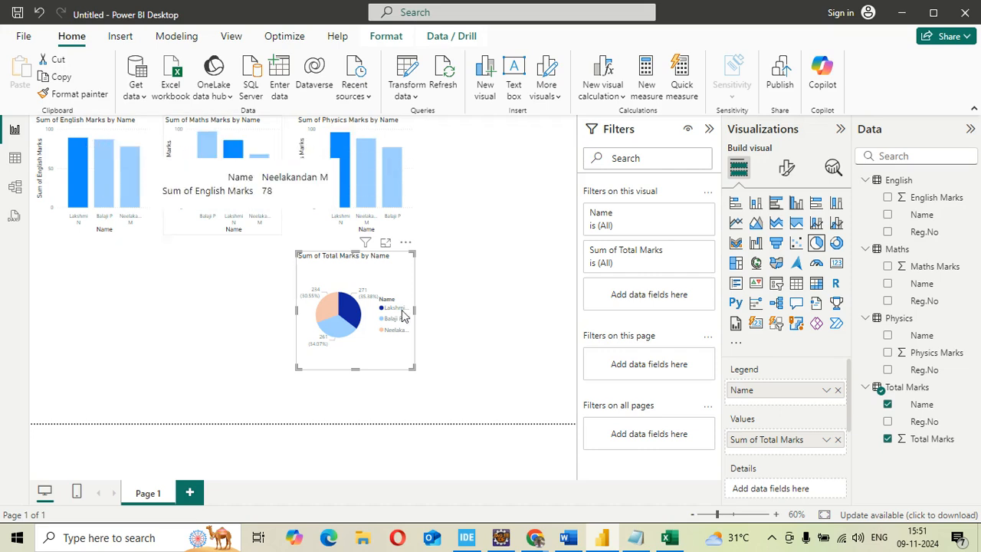
click(335, 335)
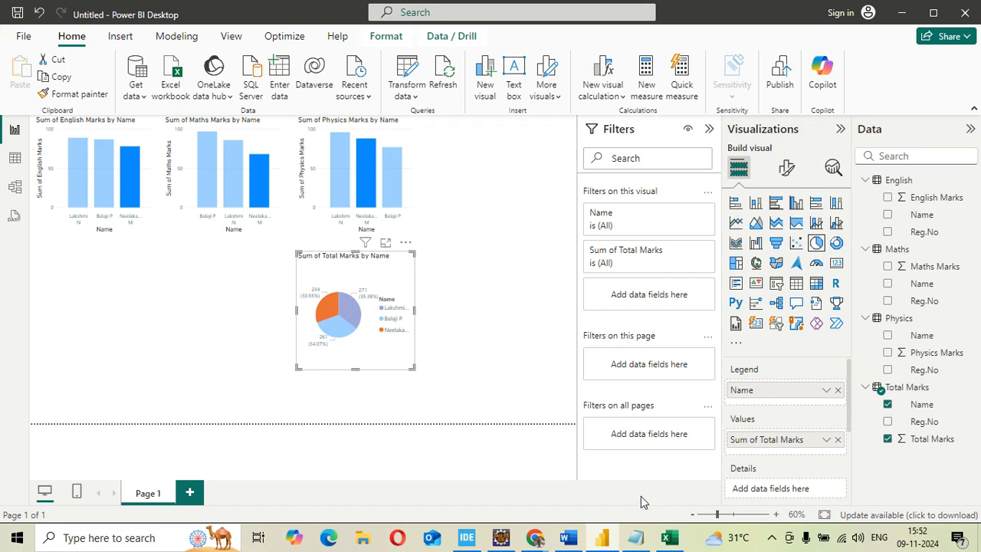
mouse_move(535, 537)
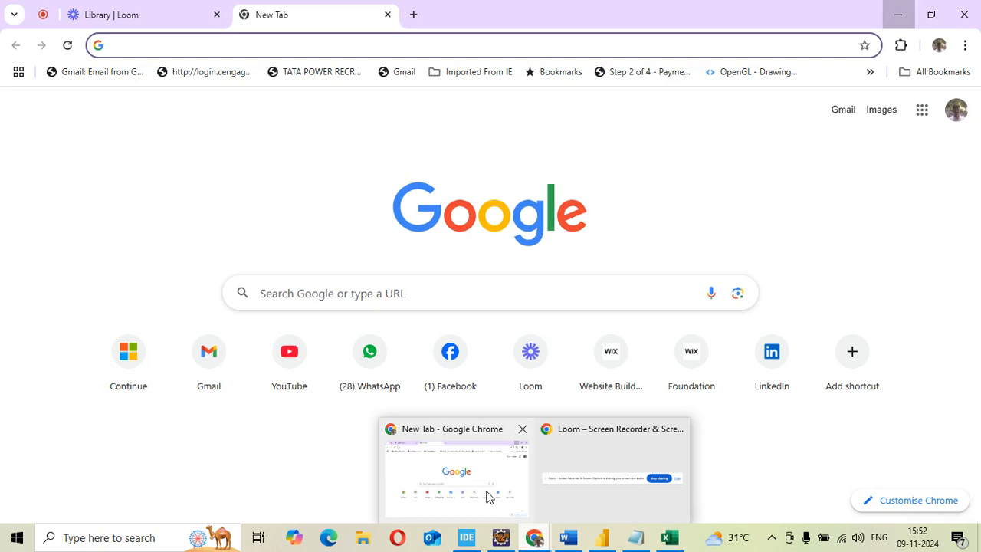
click(488, 496)
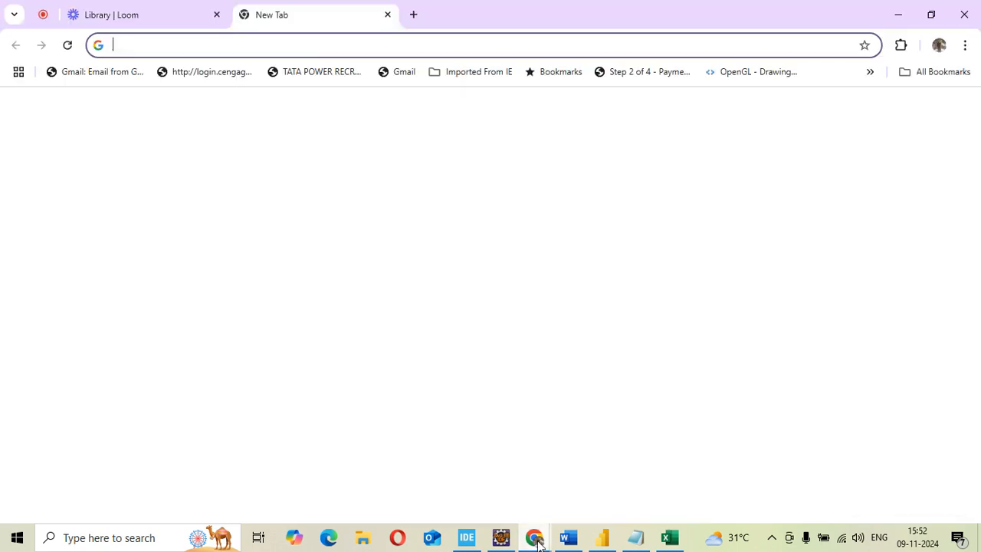